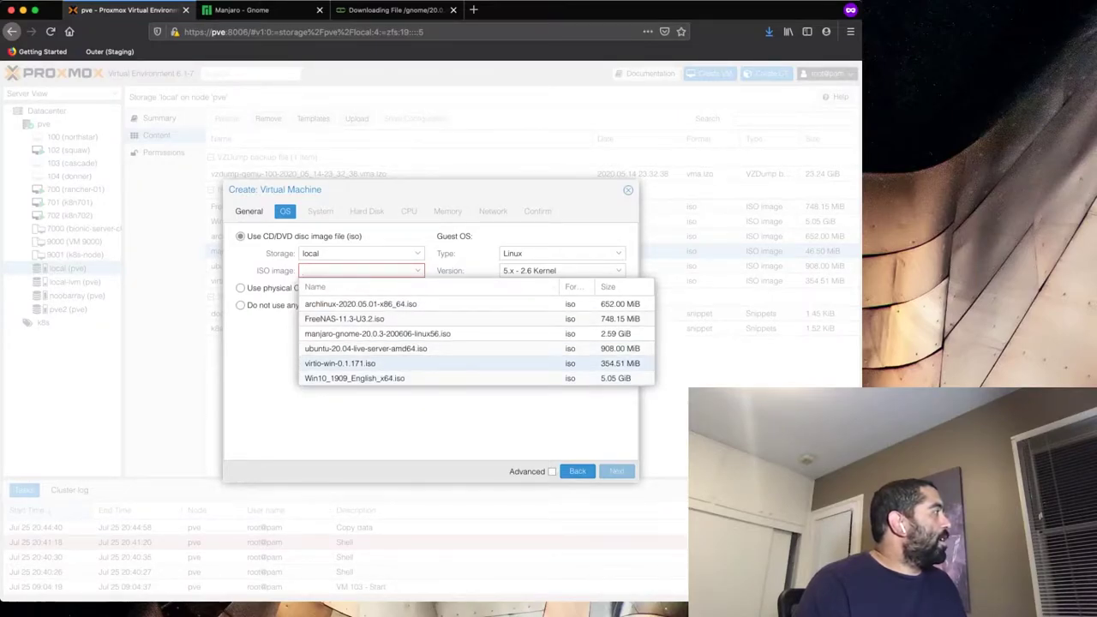
- Choose the Manjaro GNOME ISO and keep default system settings and local-lvm disk storage
{"action": "left_click", "coordinate": [378, 333]}
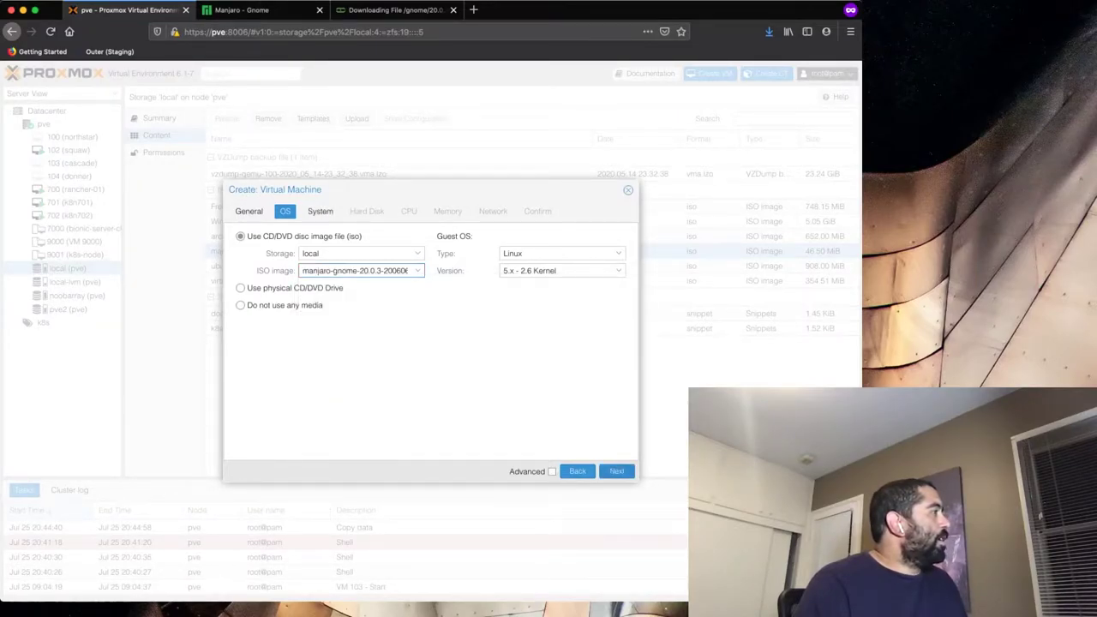
{"action": "left_click", "coordinate": [616, 471]}
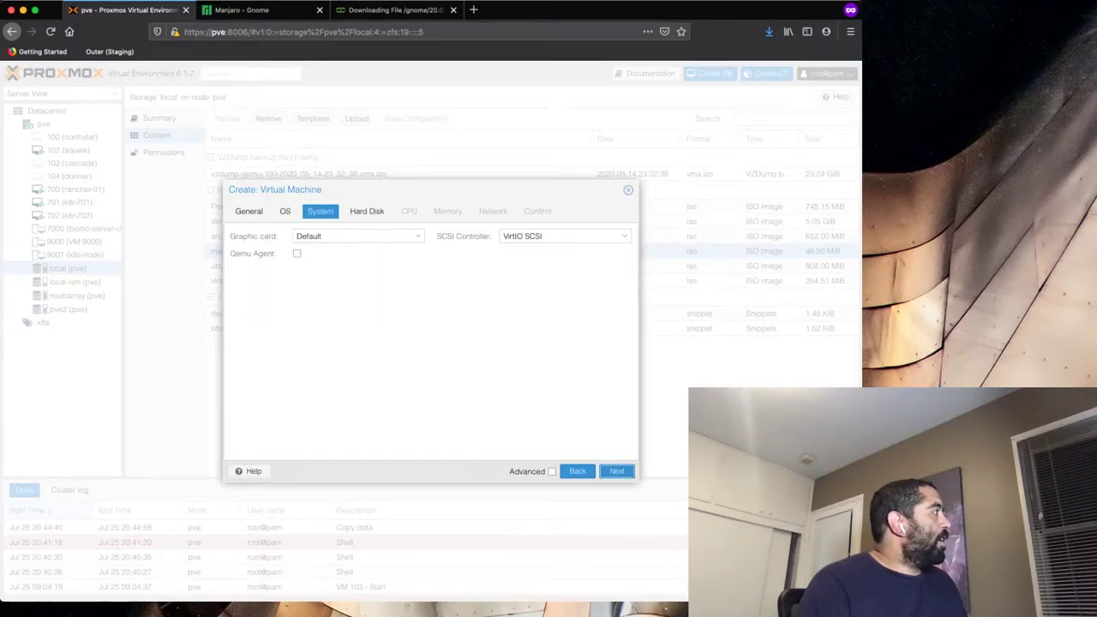
{"action": "left_click", "coordinate": [616, 470]}
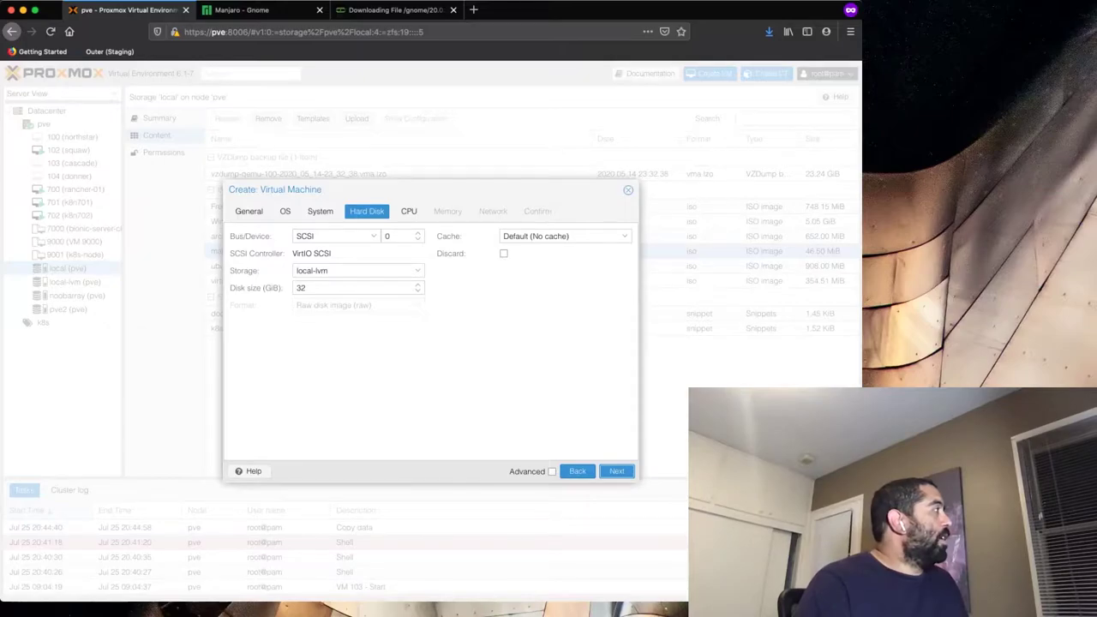
{"action": "left_click", "coordinate": [417, 270]}
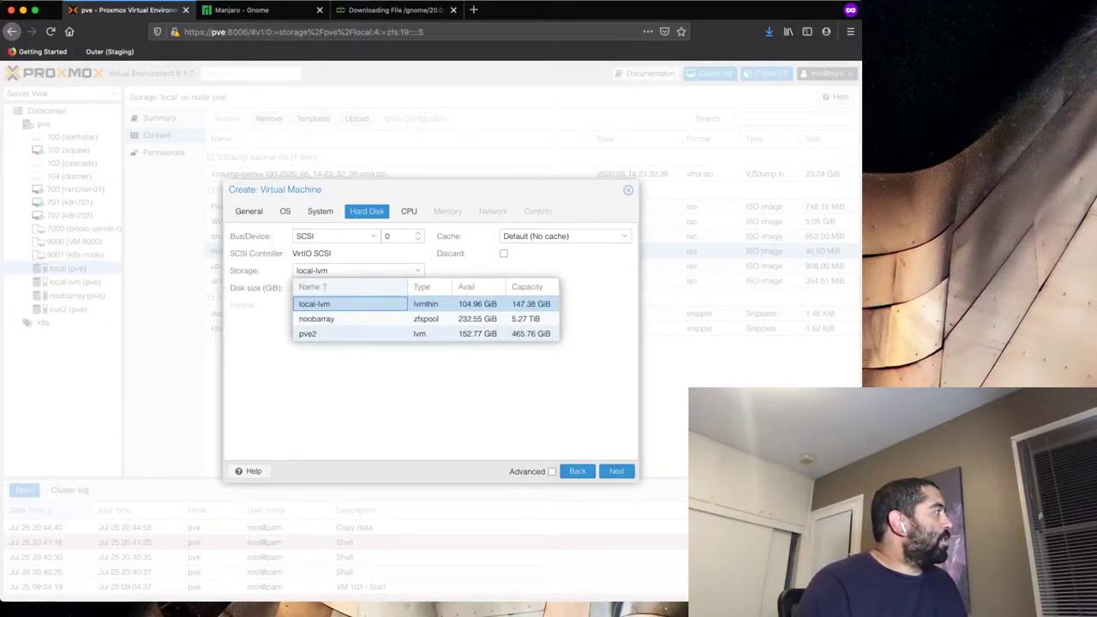
{"action": "key", "text": "Escape"}
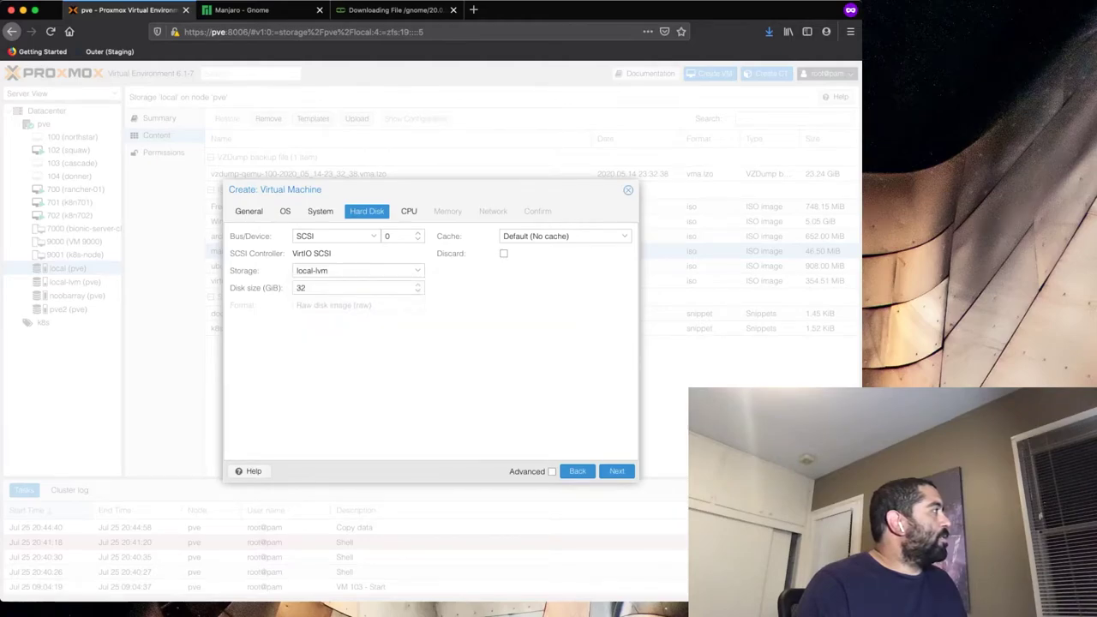
{"action": "left_click", "coordinate": [616, 471]}
- Give the VM 16 cores and 16000 MiB memory, then finish creating VM 101
{"action": "left_click", "coordinate": [356, 253]}
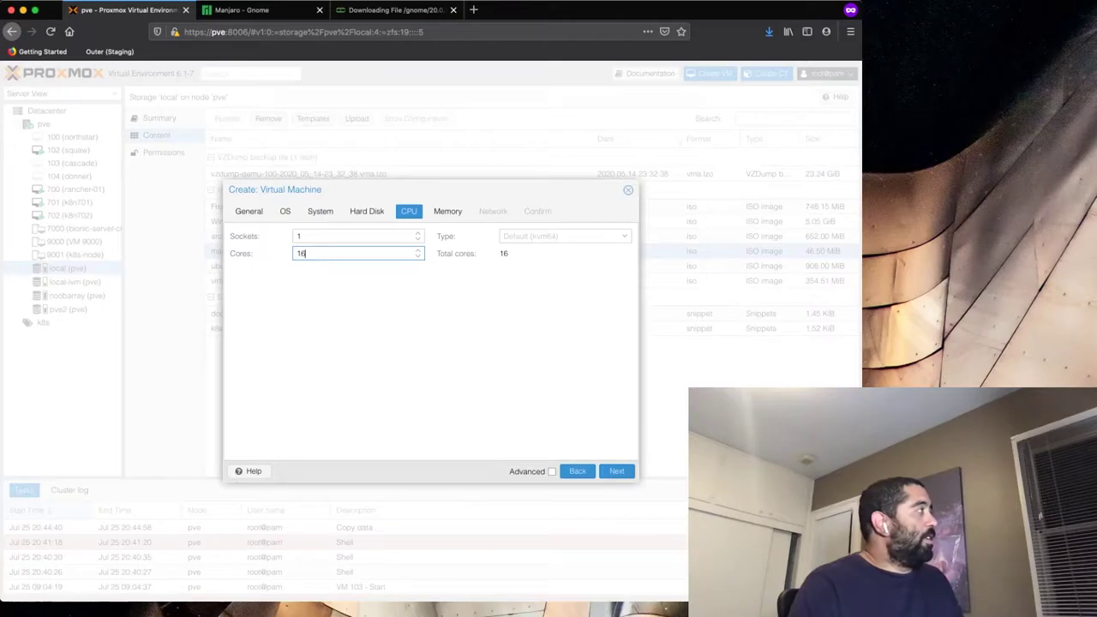
{"action": "left_click", "coordinate": [625, 471]}
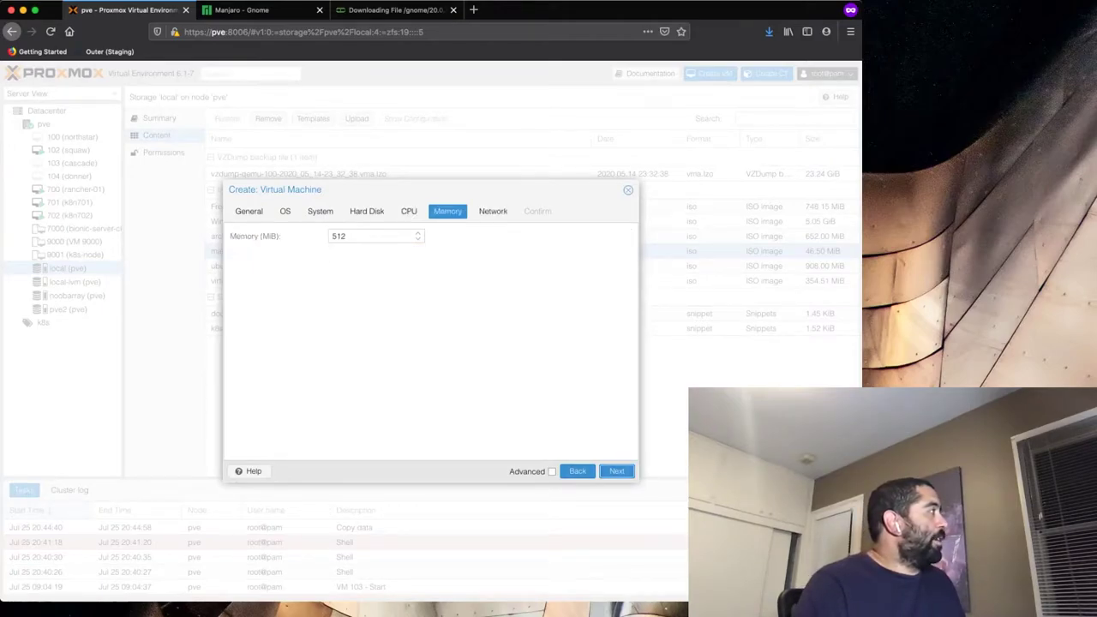
{"action": "left_click", "coordinate": [373, 235]}
{"action": "type", "text": "16000"}
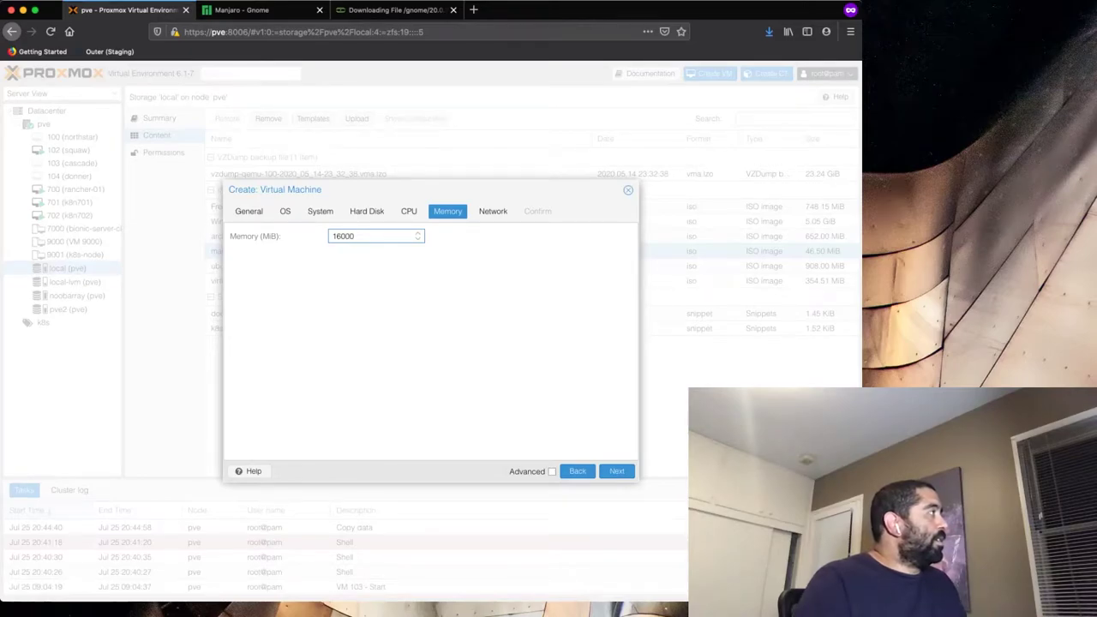
{"action": "left_click", "coordinate": [616, 470]}
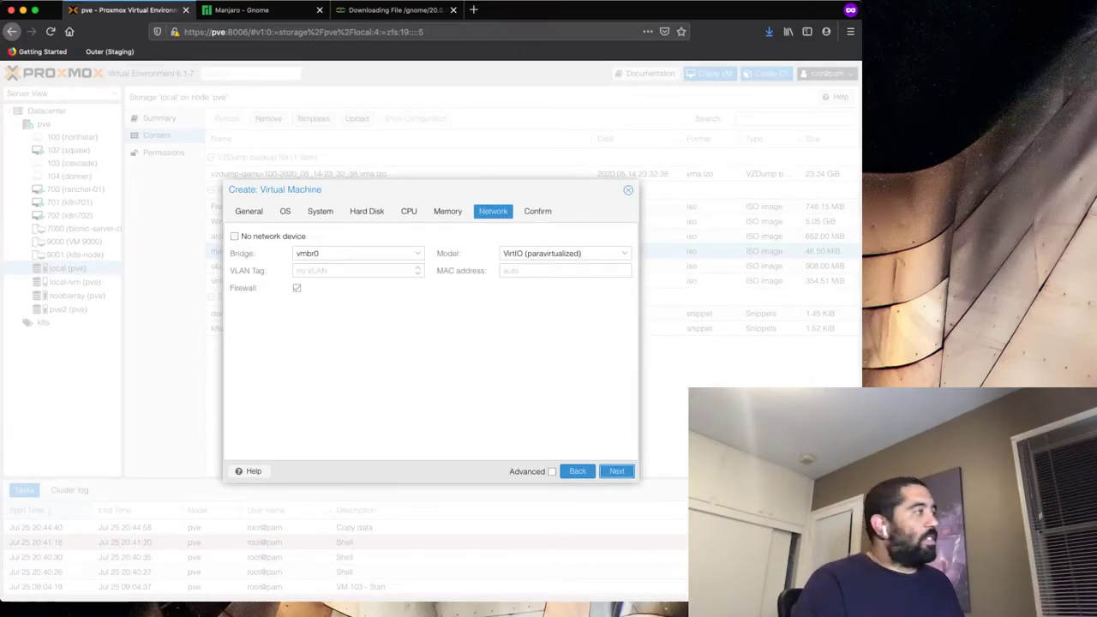
{"action": "left_click", "coordinate": [616, 470]}
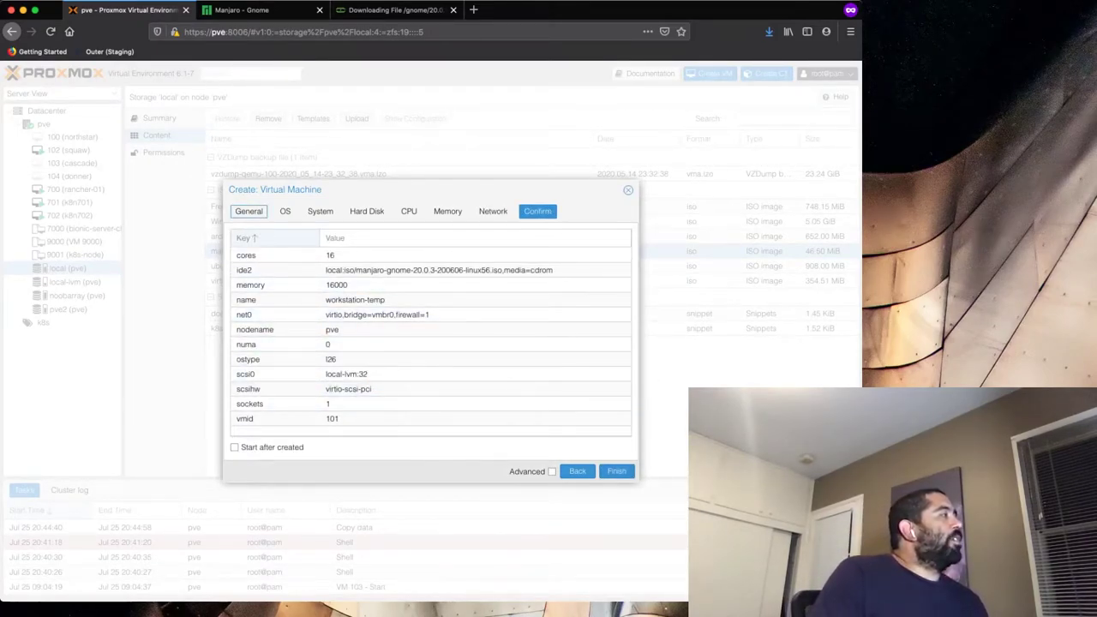
{"action": "left_click", "coordinate": [616, 470]}
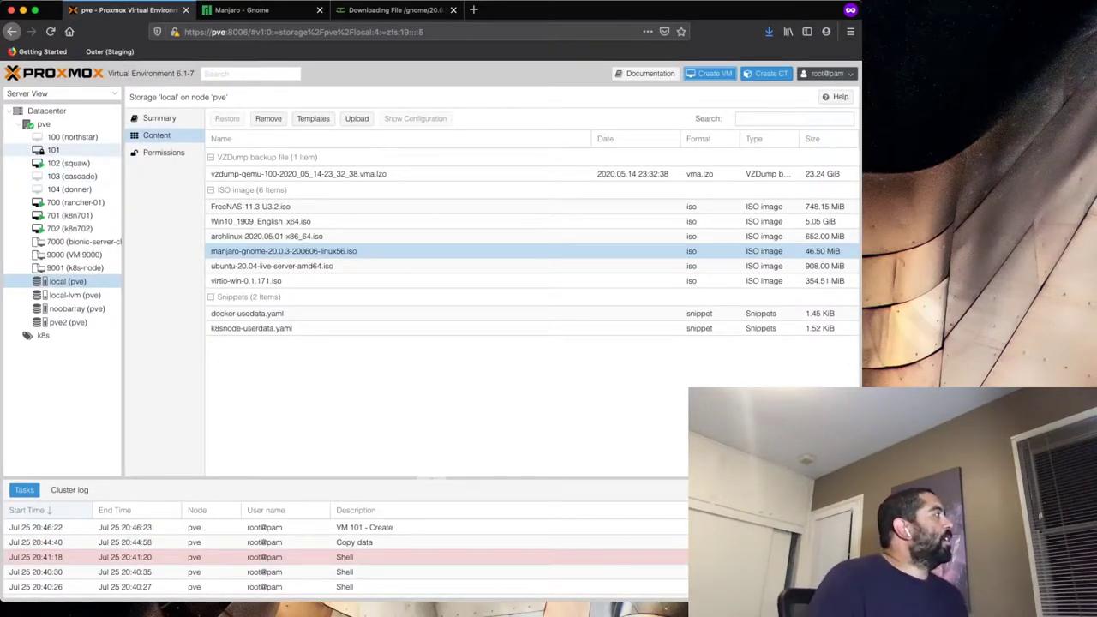
- Start VM 101 (workstation-temp) and view its console, showing the Welcome to Manjaro boot menu
{"action": "left_click", "coordinate": [60, 150]}
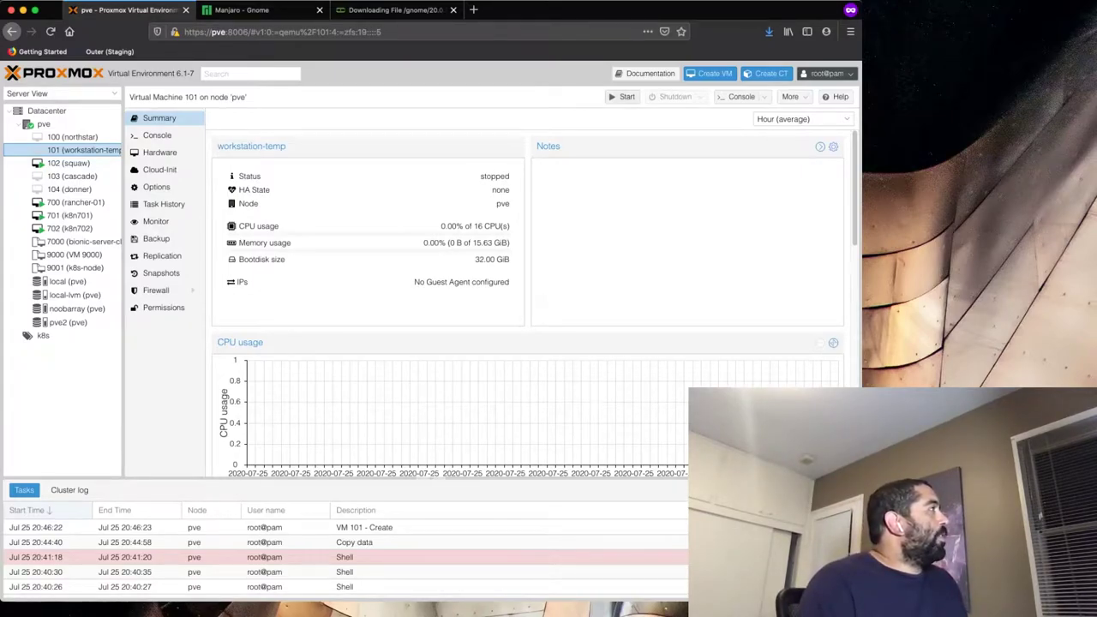
{"action": "left_click", "coordinate": [623, 96]}
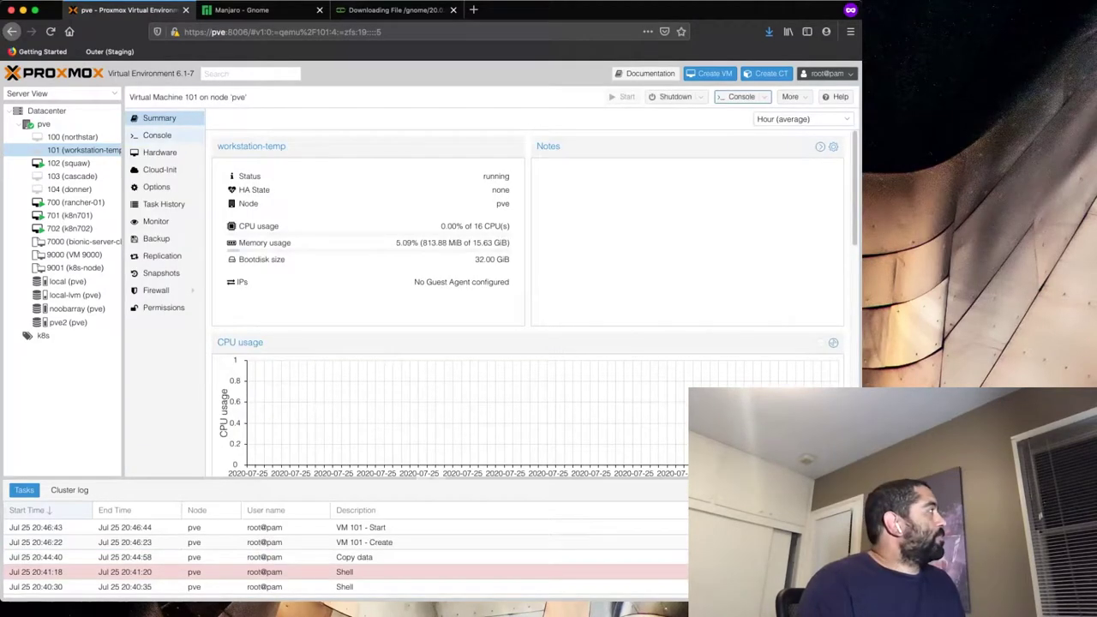
{"action": "left_click", "coordinate": [185, 154]}
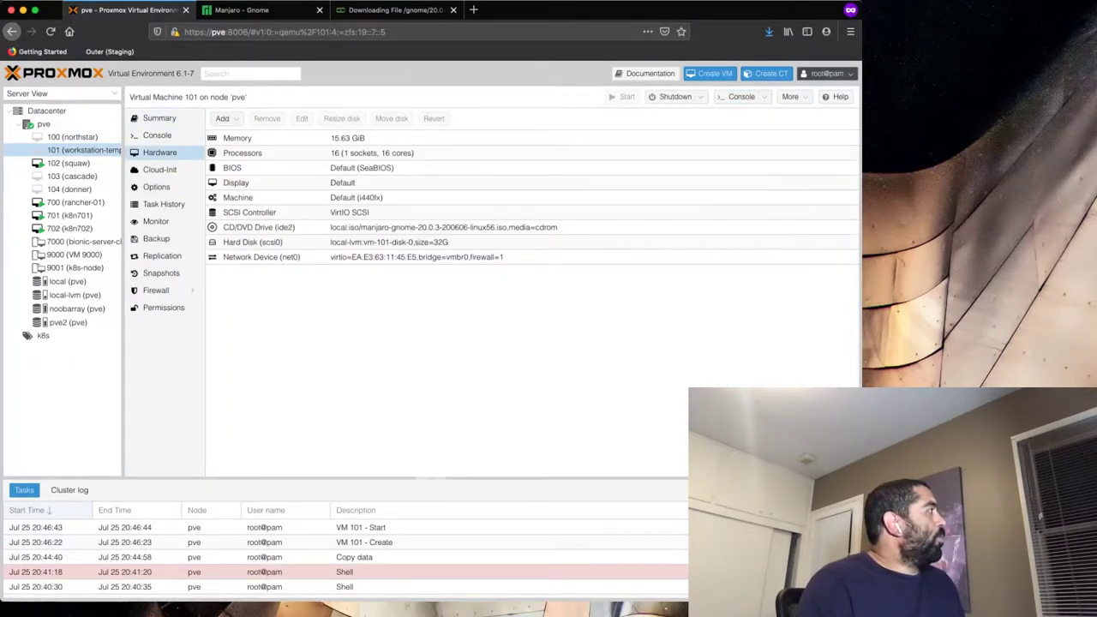
{"action": "left_click", "coordinate": [158, 135]}
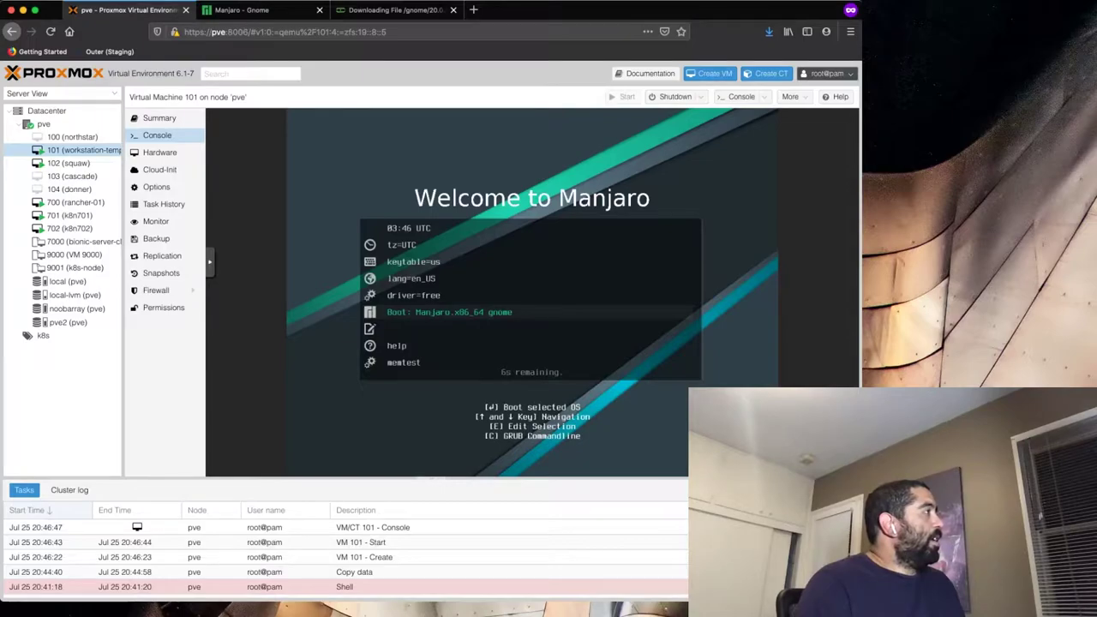
- Boot the Manjaro live system from GRUB and launch the installer from Manjaro Hello
{"action": "key", "text": "Return"}
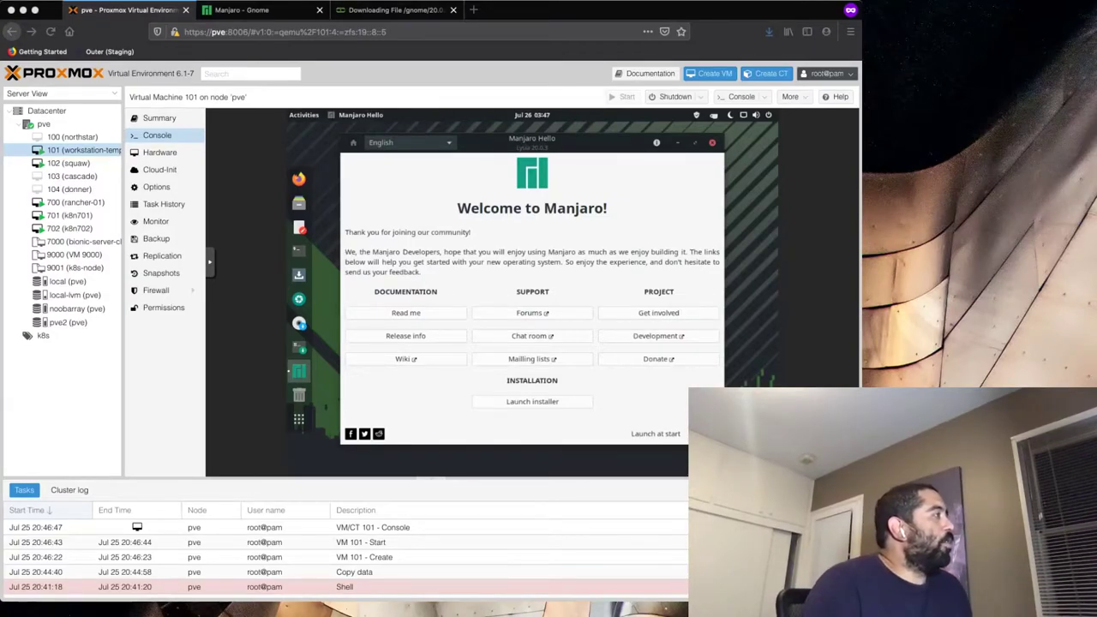
{"action": "left_click", "coordinate": [546, 410]}
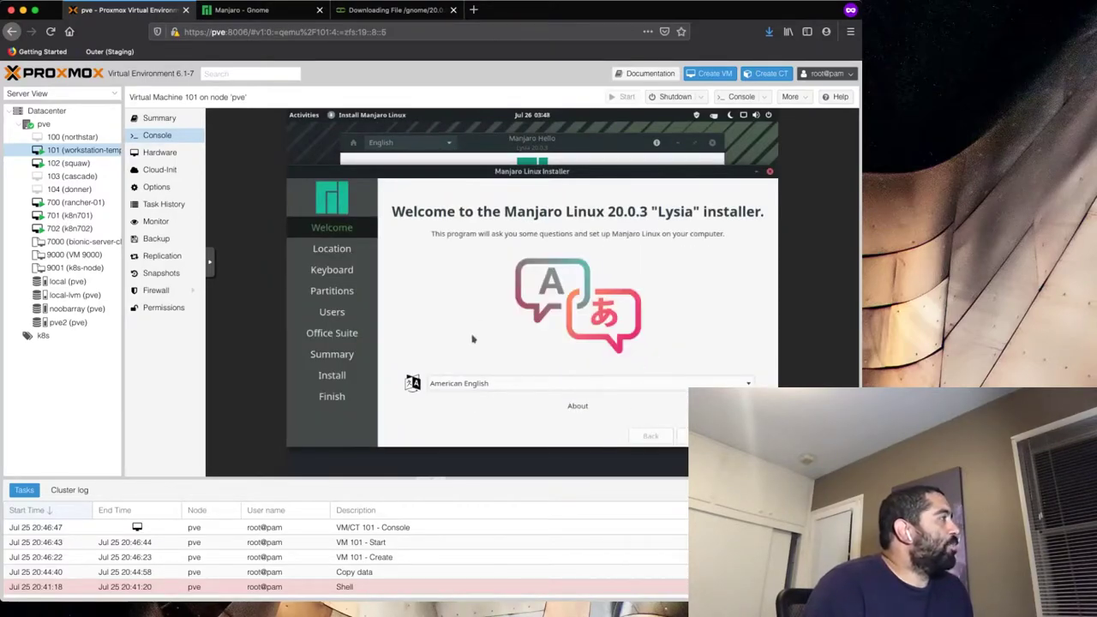
- Accept the Los Angeles location and English (US) keyboard, and erase the whole 32 GiB disk
{"action": "left_click", "coordinate": [682, 435]}
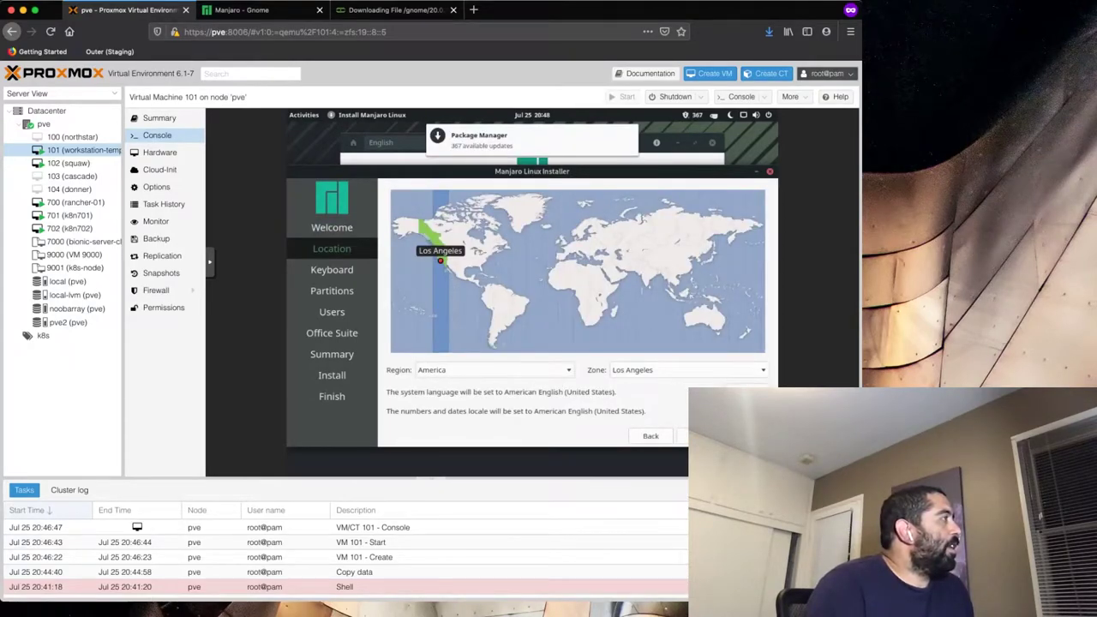
{"action": "left_click", "coordinate": [682, 436]}
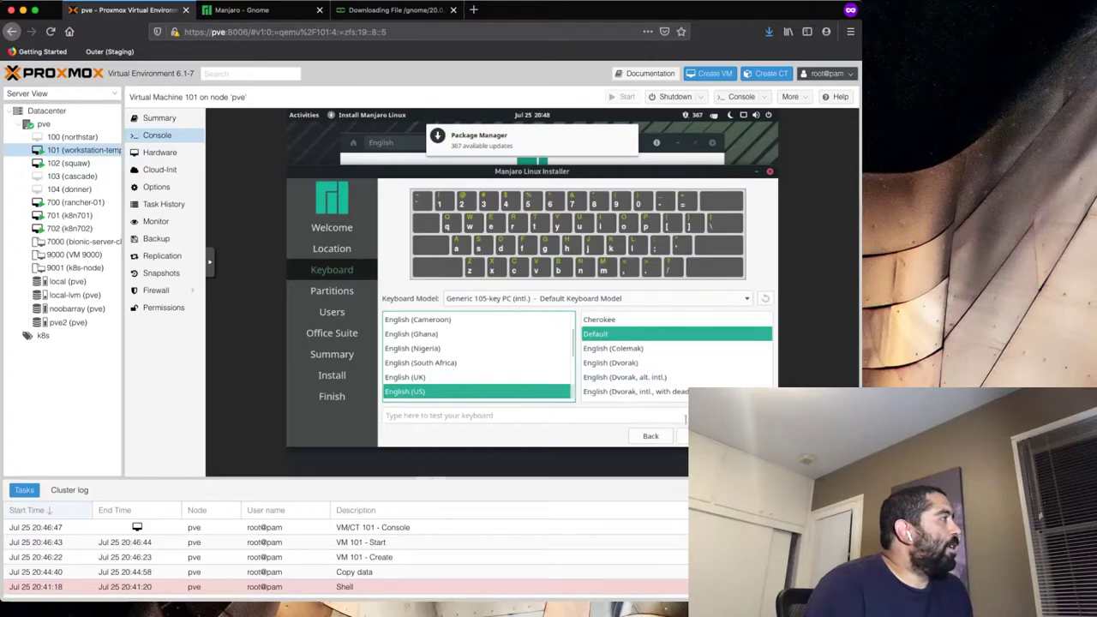
{"action": "left_click", "coordinate": [683, 435]}
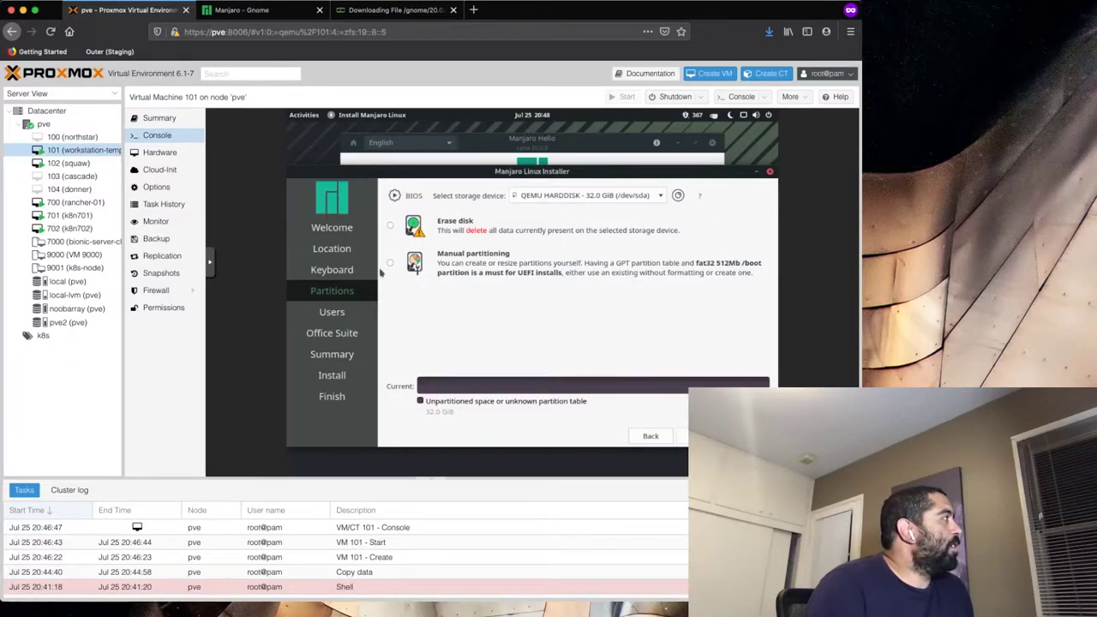
{"action": "left_click", "coordinate": [391, 226]}
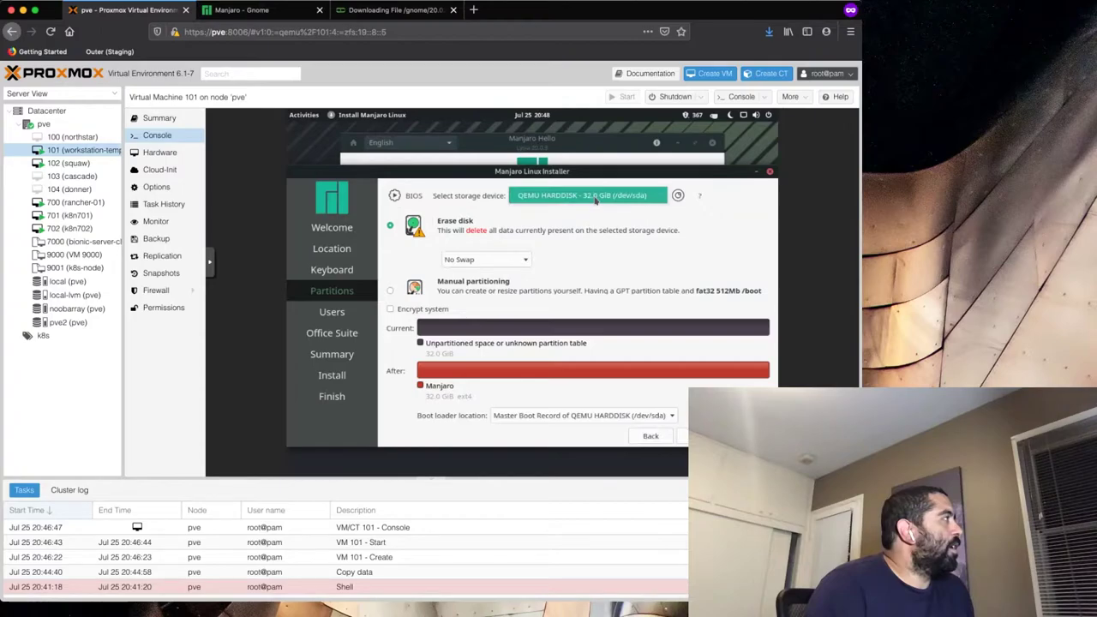
{"action": "left_click", "coordinate": [683, 436]}
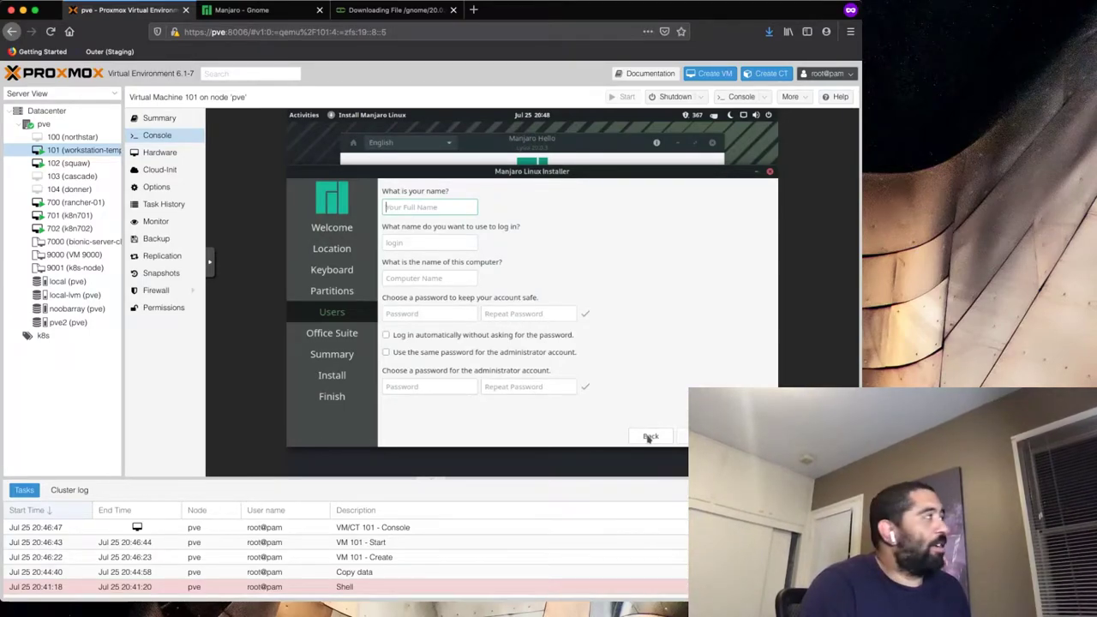
- Enter the user's full name and set the computer name to workstation-temp
{"action": "type", "text": "Jimi"}
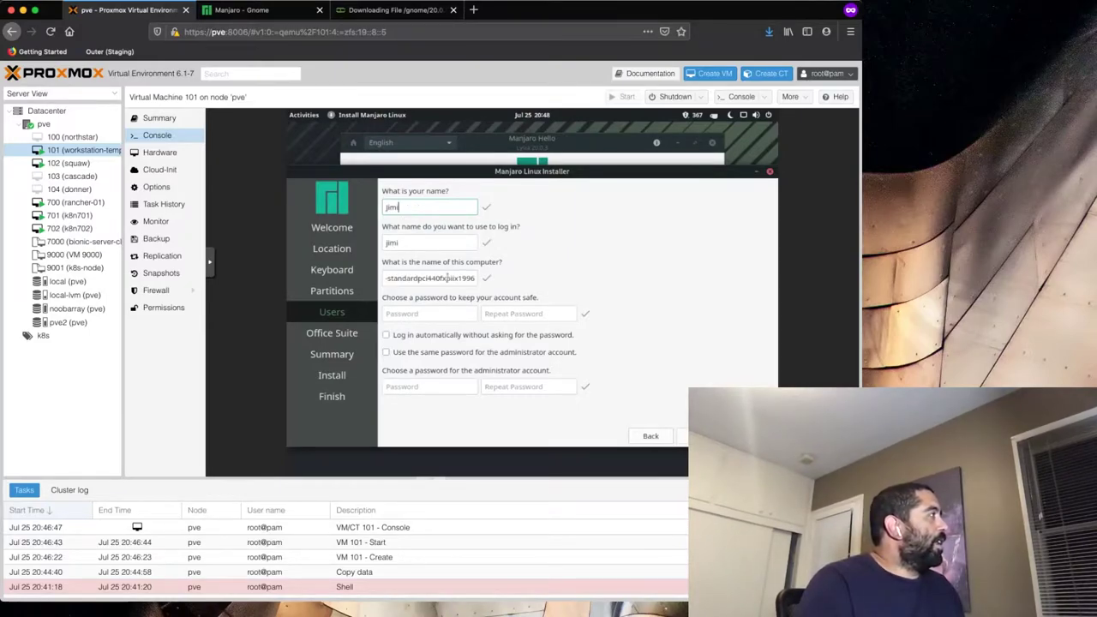
{"action": "triple_click", "coordinate": [447, 278]}
{"action": "type", "text": "test"}
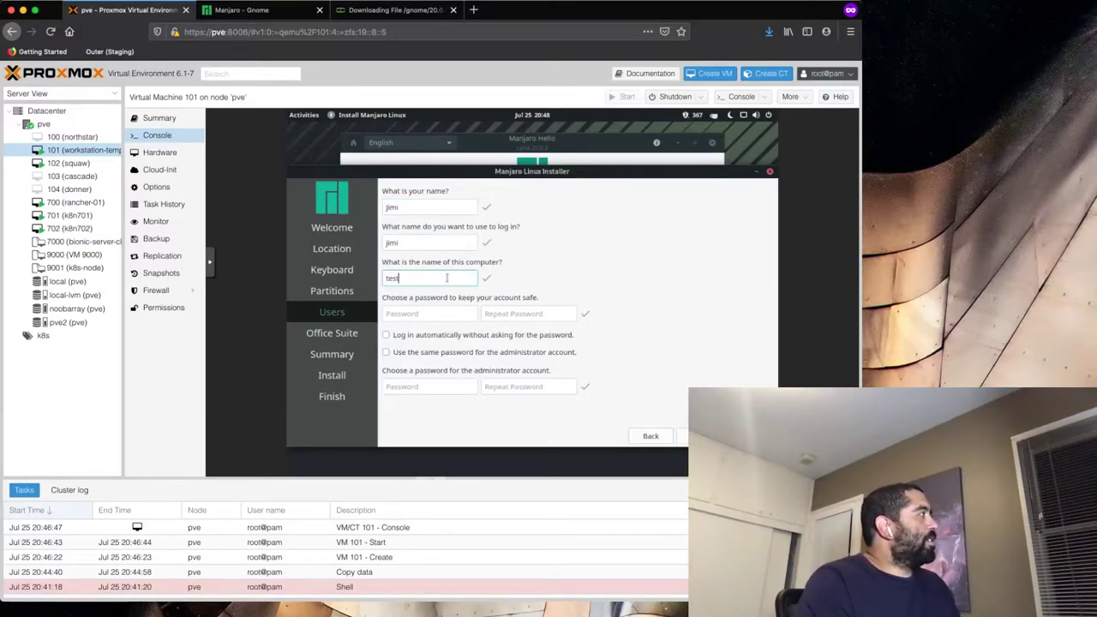
{"action": "key", "text": "BackSpace"}
{"action": "key", "text": "BackSpace"}
{"action": "key", "text": "BackSpace"}
{"action": "key", "text": "BackSpace"}
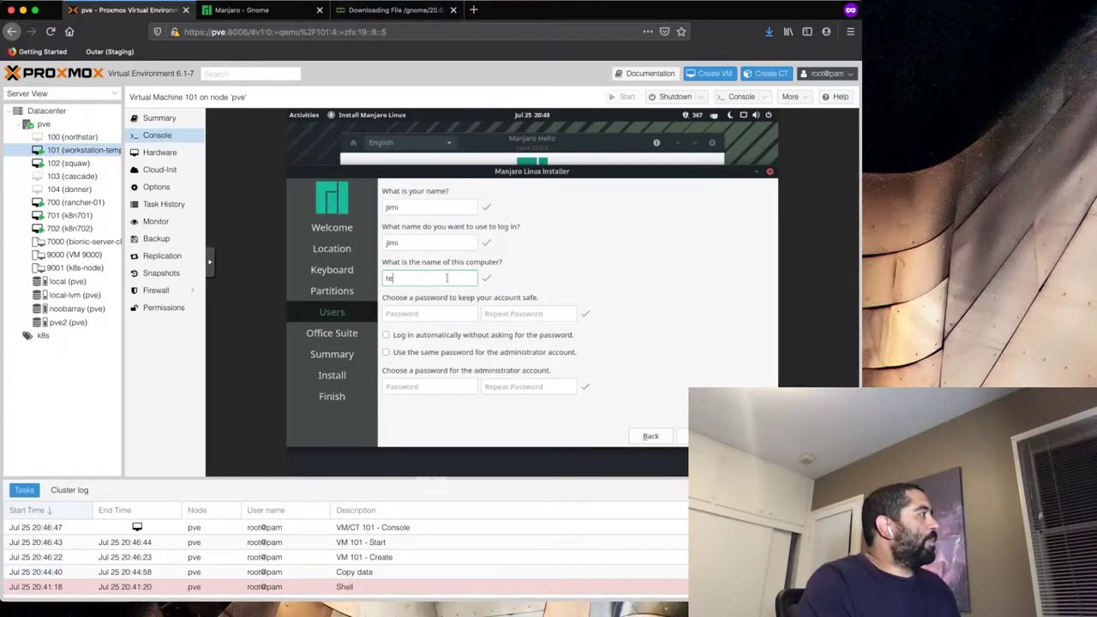
{"action": "type", "text": "wor"}
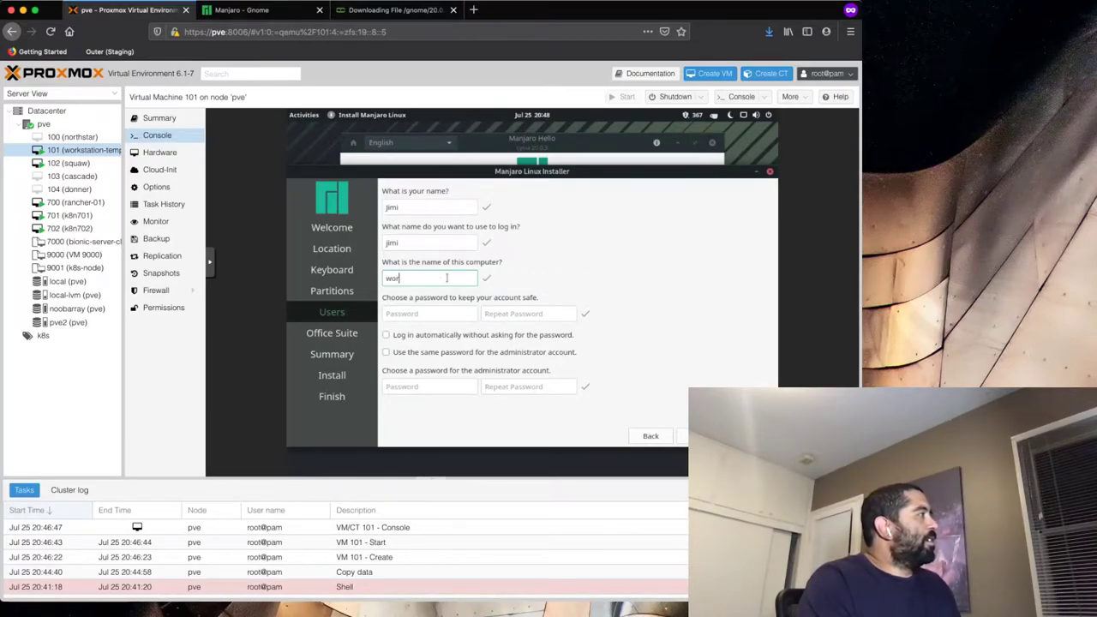
{"action": "type", "text": "kstation-temp"}
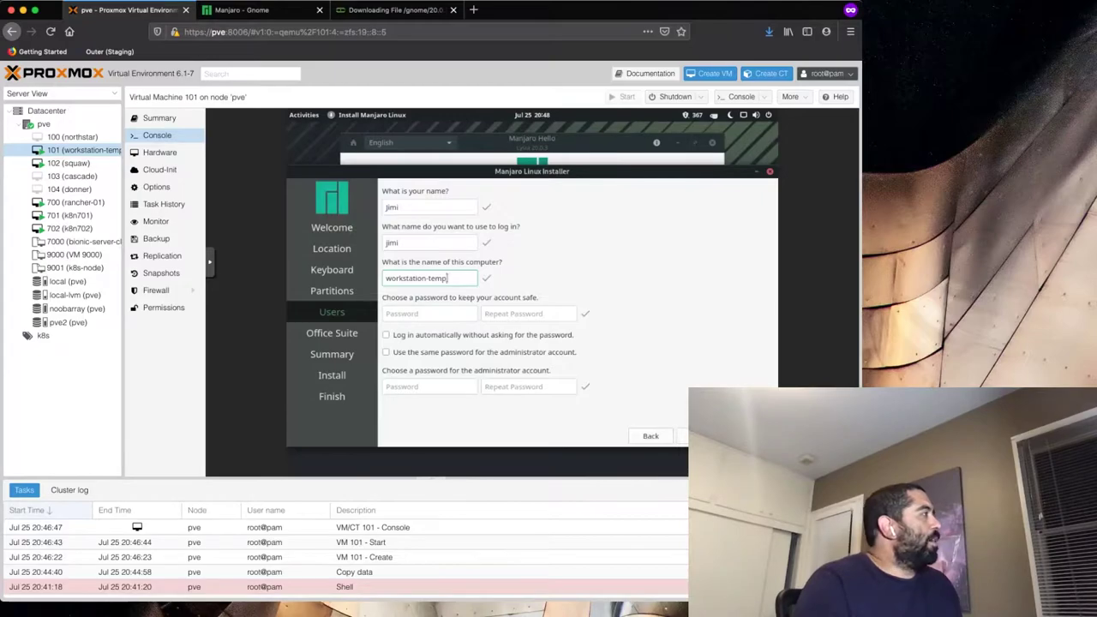
- Set the account password, enable automatic login, and reuse the password for the administrator
{"action": "left_click", "coordinate": [448, 315]}
{"action": "type", "text": "p"}
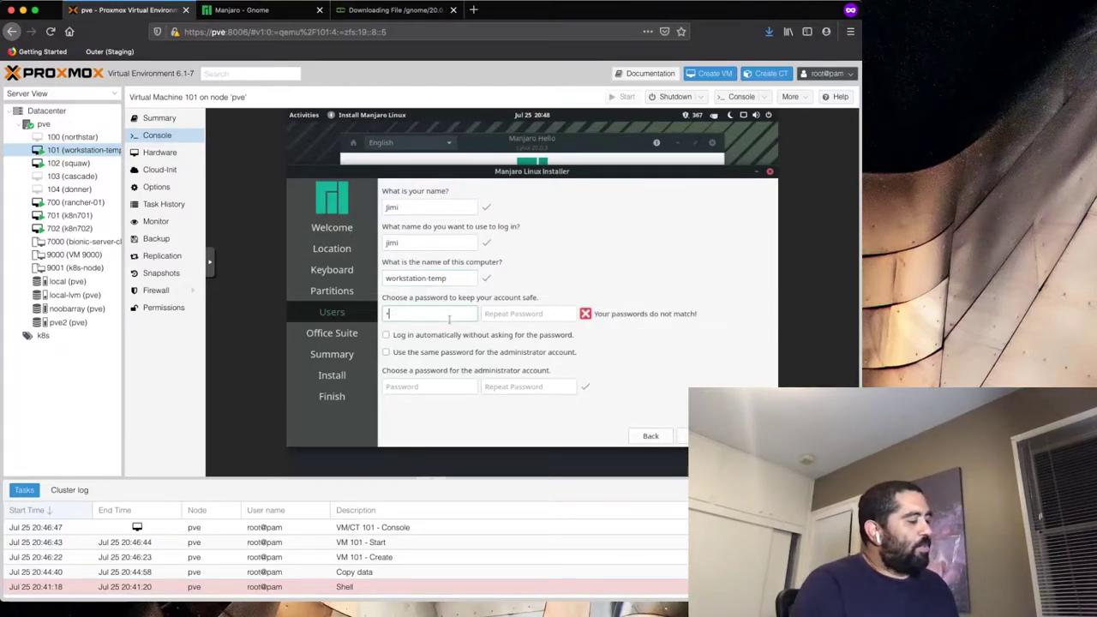
{"action": "type", "text": "assw"}
{"action": "key", "text": "Tab"}
{"action": "type", "text": "passw"}
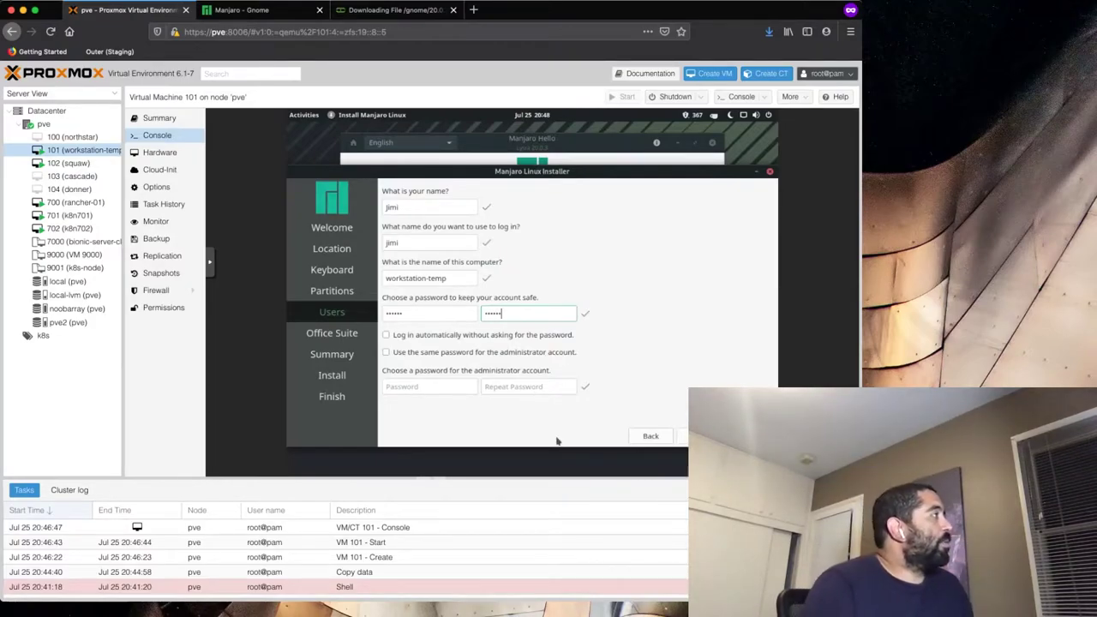
{"action": "left_click", "coordinate": [504, 337]}
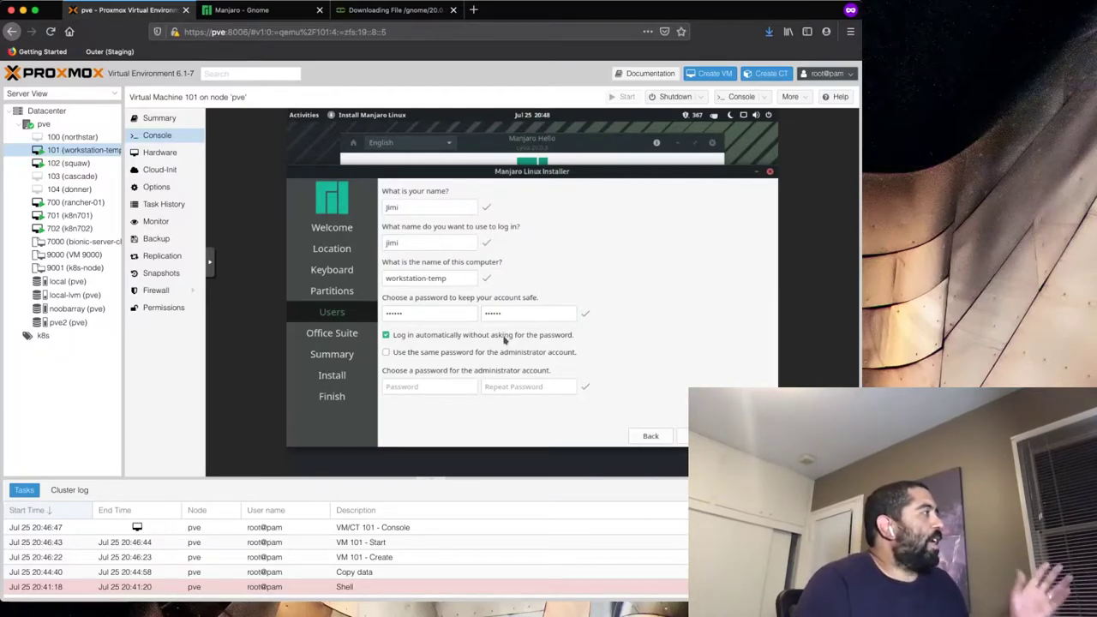
{"action": "left_click", "coordinate": [414, 391]}
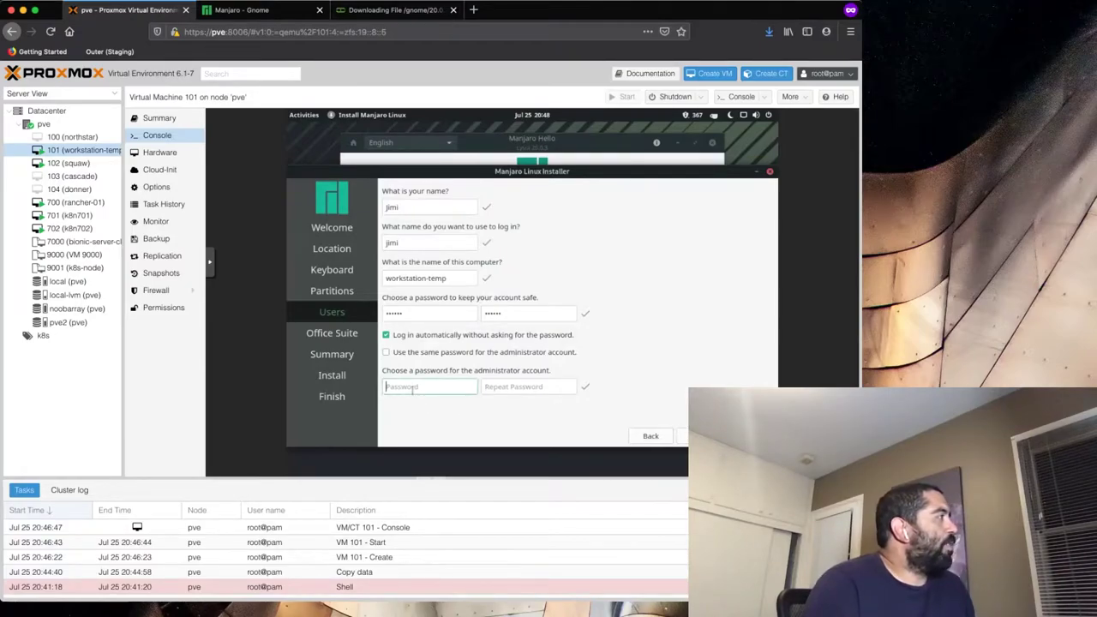
{"action": "left_click", "coordinate": [445, 354]}
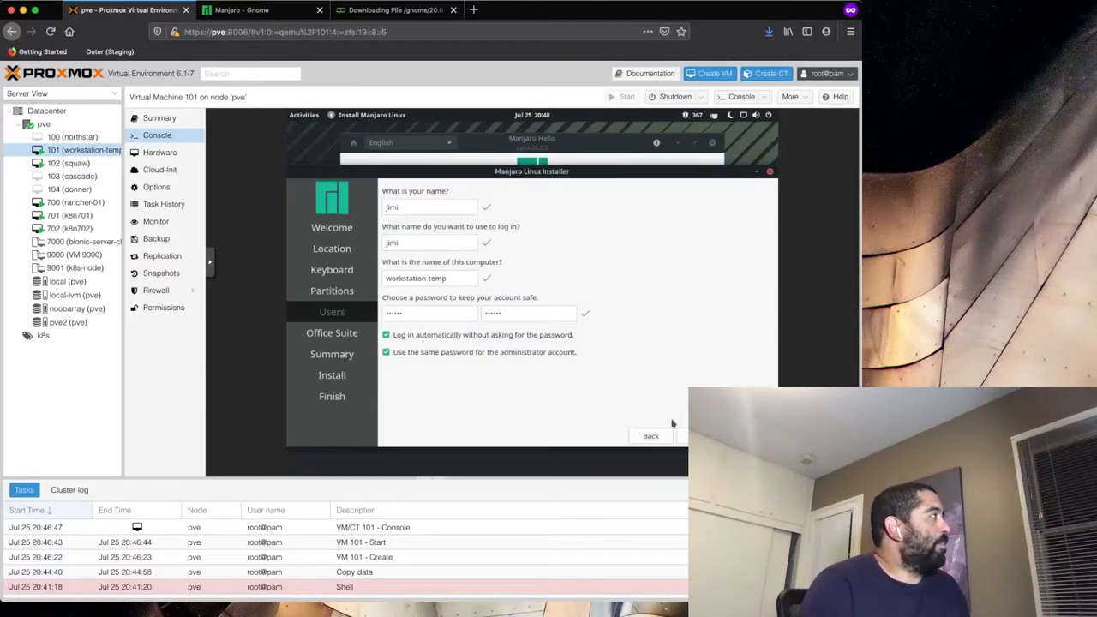
- Replace the auto-filled login name with a new one and continue
{"action": "left_click", "coordinate": [430, 246]}
{"action": "key", "text": "BackSpace"}
{"action": "key", "text": "BackSpace"}
{"action": "key", "text": "BackSpace"}
{"action": "key", "text": "BackSpace"}
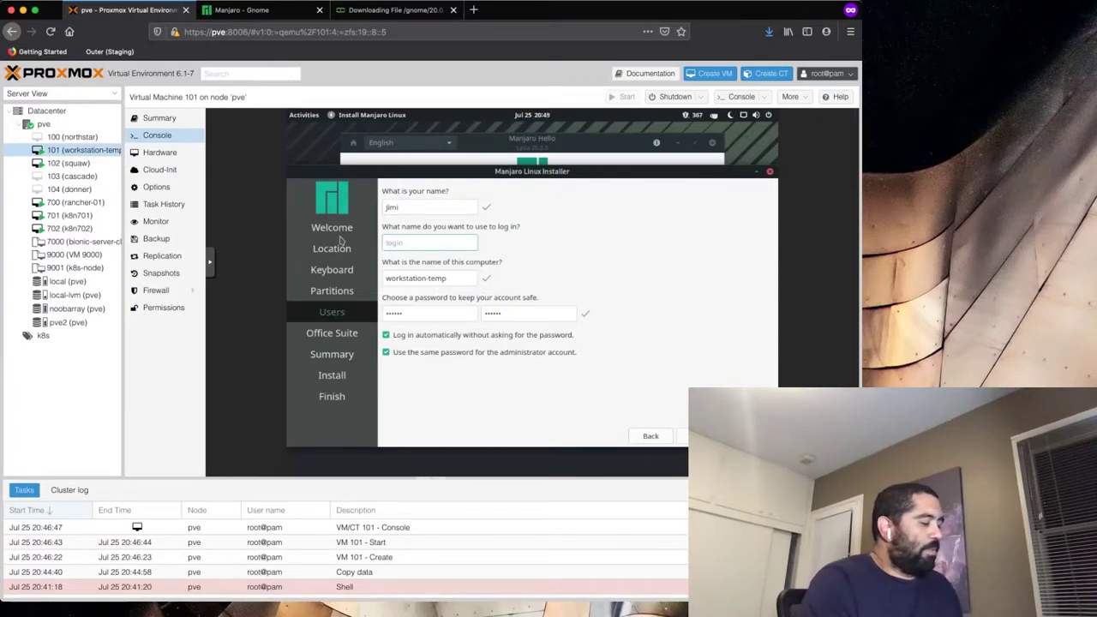
{"action": "type", "text": "jsfour"}
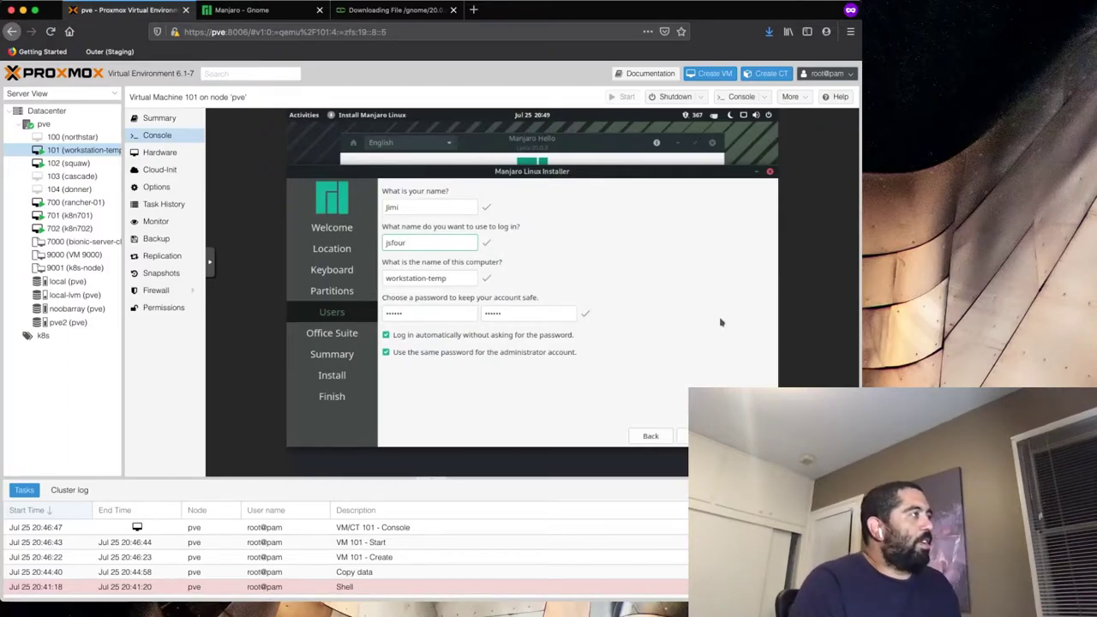
{"action": "left_click", "coordinate": [698, 435]}
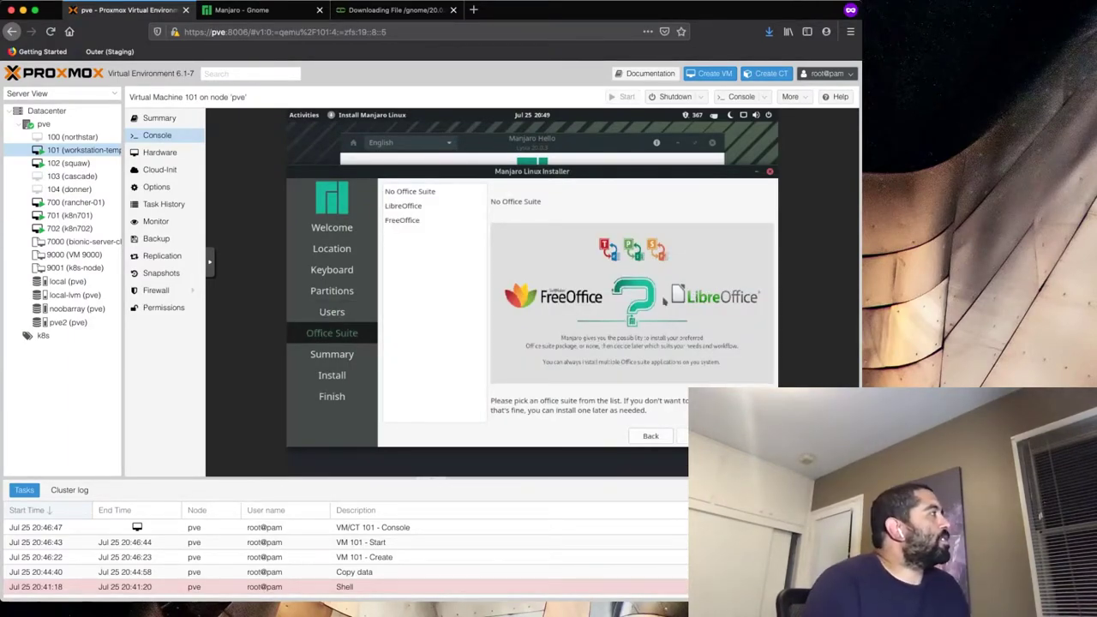
- Select No Office Suite and review the installation Summary page
{"action": "left_click", "coordinate": [429, 192]}
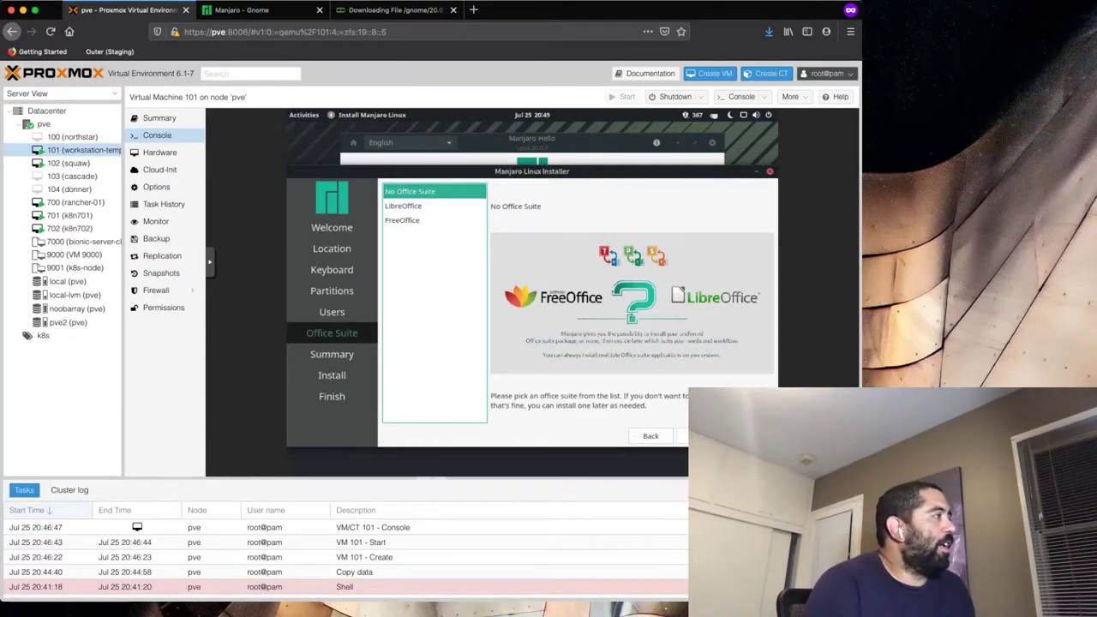
{"action": "left_click", "coordinate": [699, 436]}
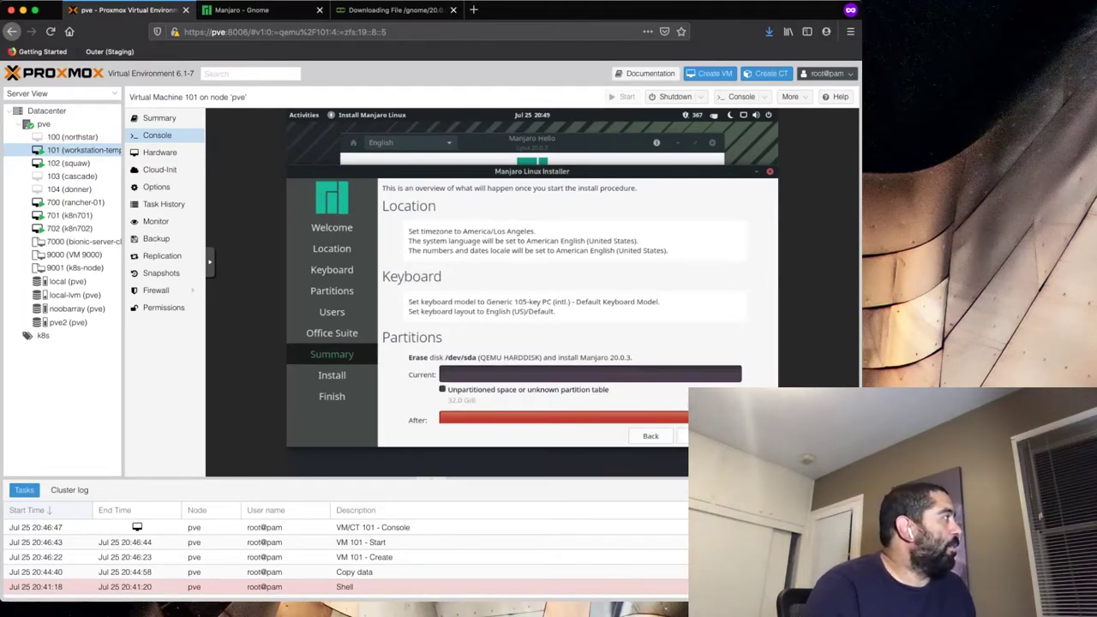
{"action": "scroll", "coordinate": [537, 356], "scroll_direction": "down", "scroll_amount": 1}
{"action": "scroll", "coordinate": [534, 355], "scroll_direction": "up", "scroll_amount": 1}
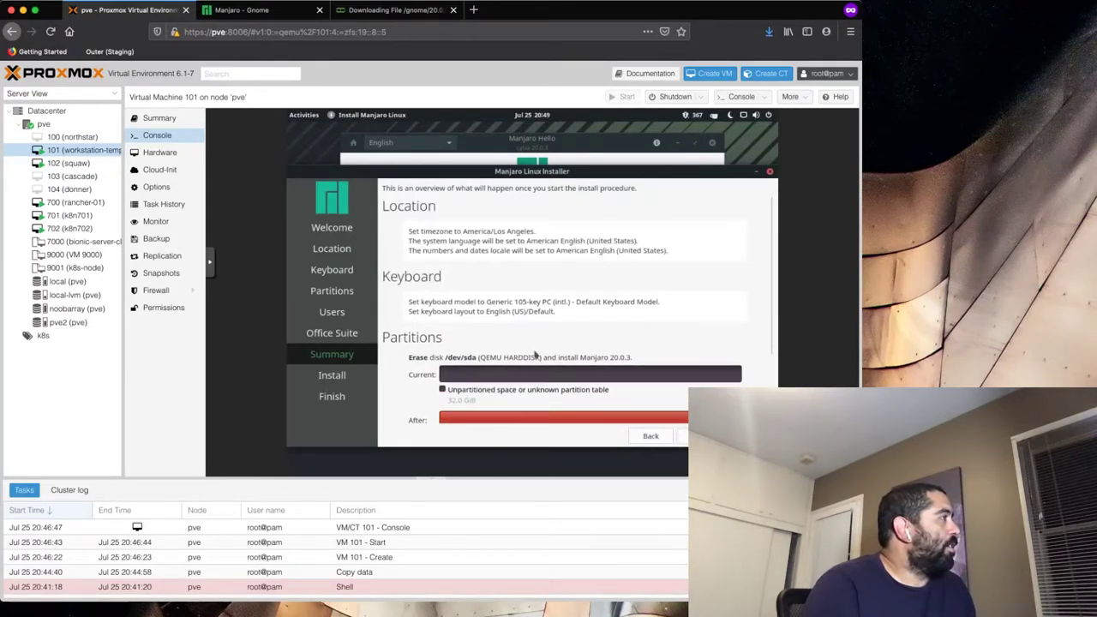
- Confirm erasing /dev/sda and installing Manjaro 20.0.3 now
{"action": "left_click", "coordinate": [683, 435]}
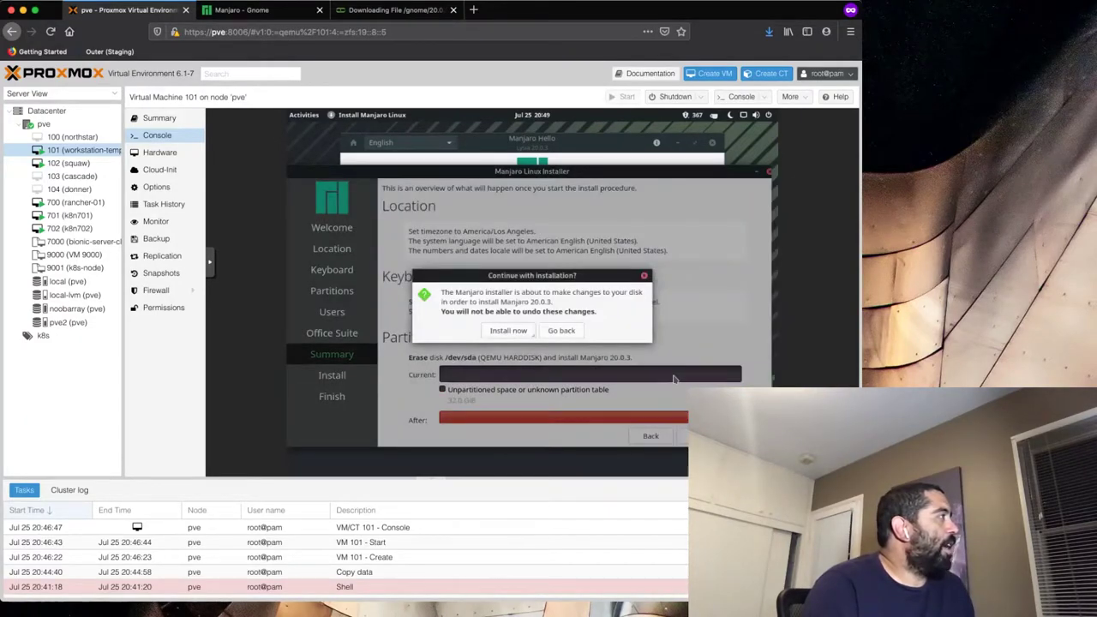
{"action": "left_click", "coordinate": [516, 331]}
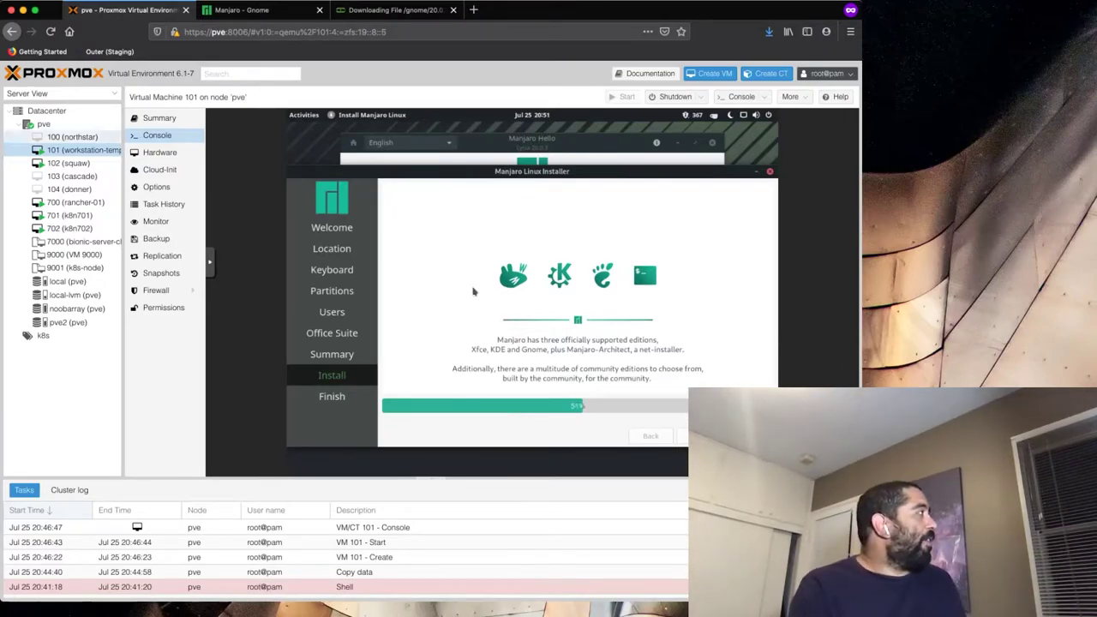
- Check the consoles of VM 700 (rancher-01) and VM 702 (k8n702), then return to VM 101
{"action": "left_click", "coordinate": [81, 202]}
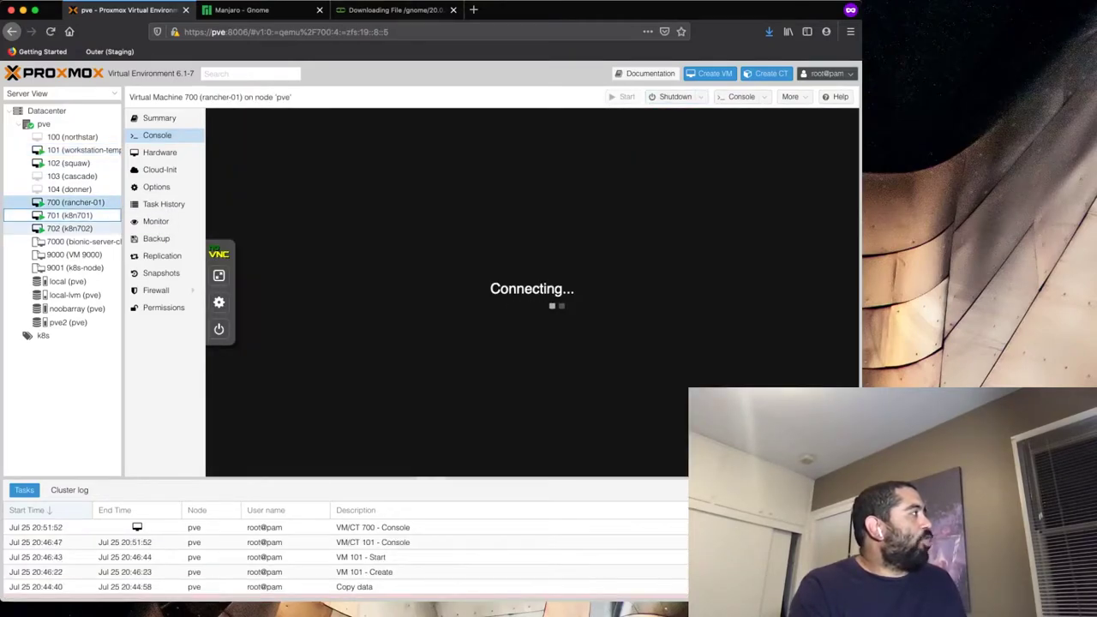
{"action": "left_click", "coordinate": [69, 228]}
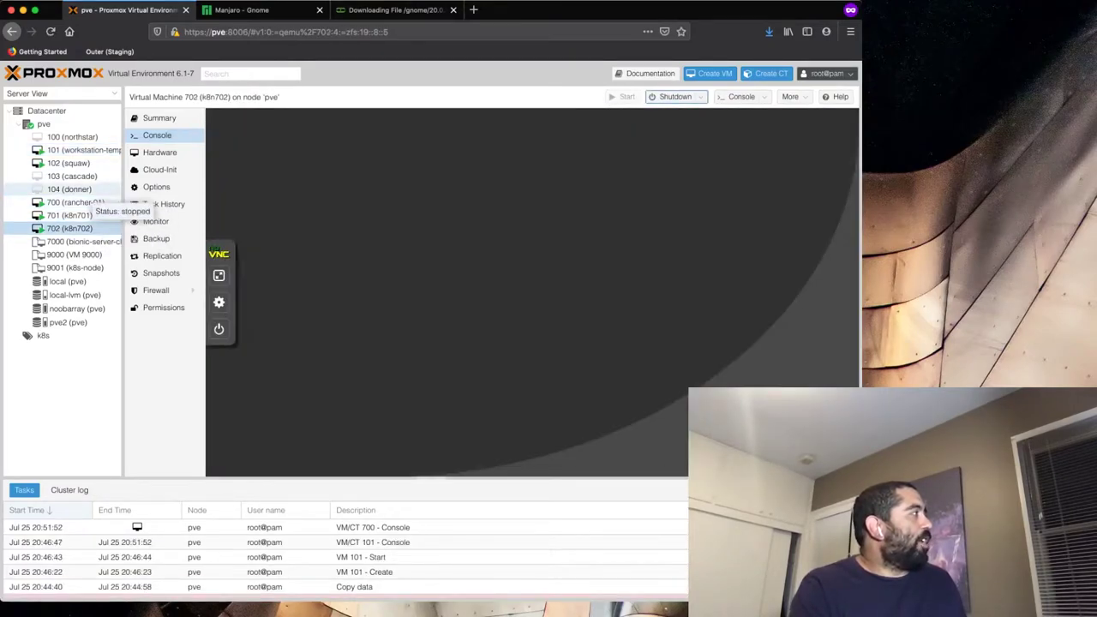
{"action": "left_click", "coordinate": [84, 150]}
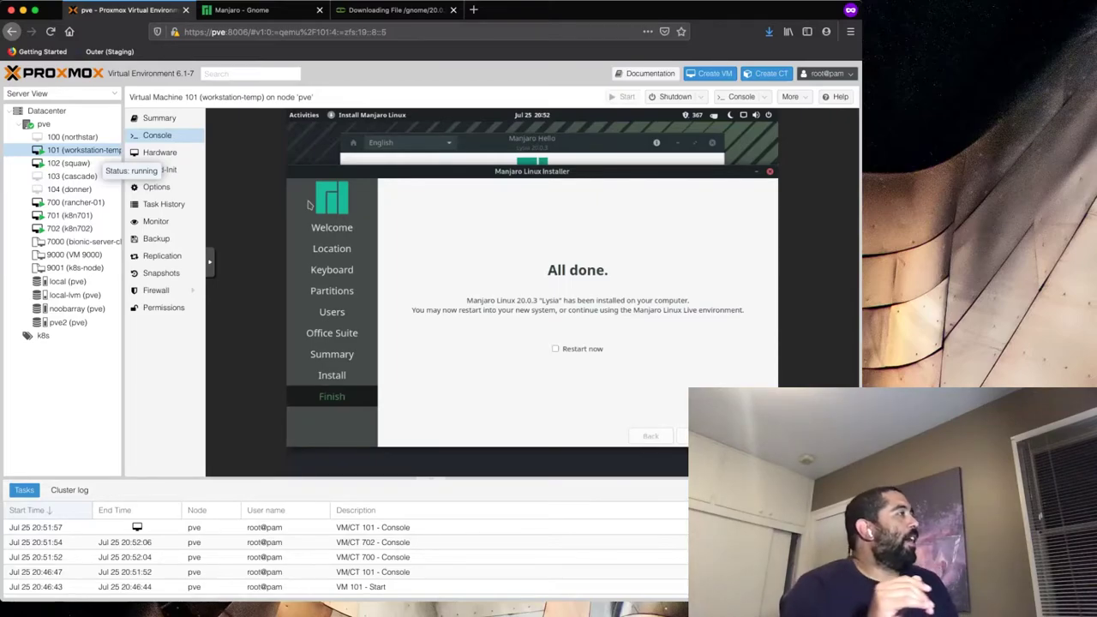
- Tick Restart now on the All done page and reboot into the installed Manjaro
{"action": "left_click", "coordinate": [586, 351]}
{"action": "key", "text": "Return"}
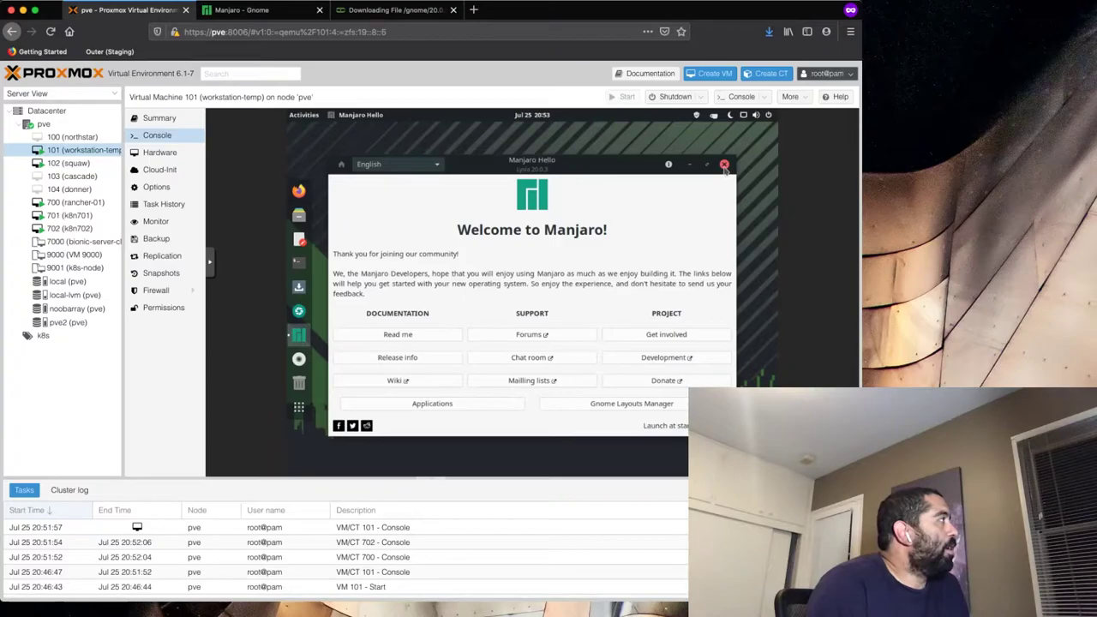
- Remove the CD/DVD Drive (ide2) from VM 101's hardware and go back to its console
{"action": "left_click", "coordinate": [160, 151]}
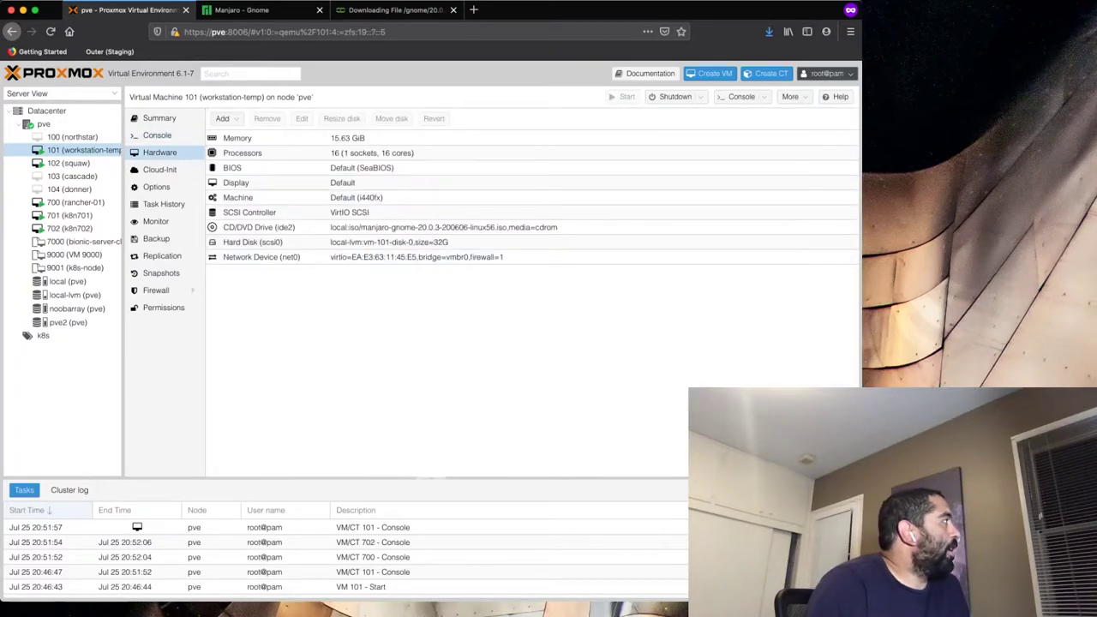
{"action": "left_click", "coordinate": [257, 227]}
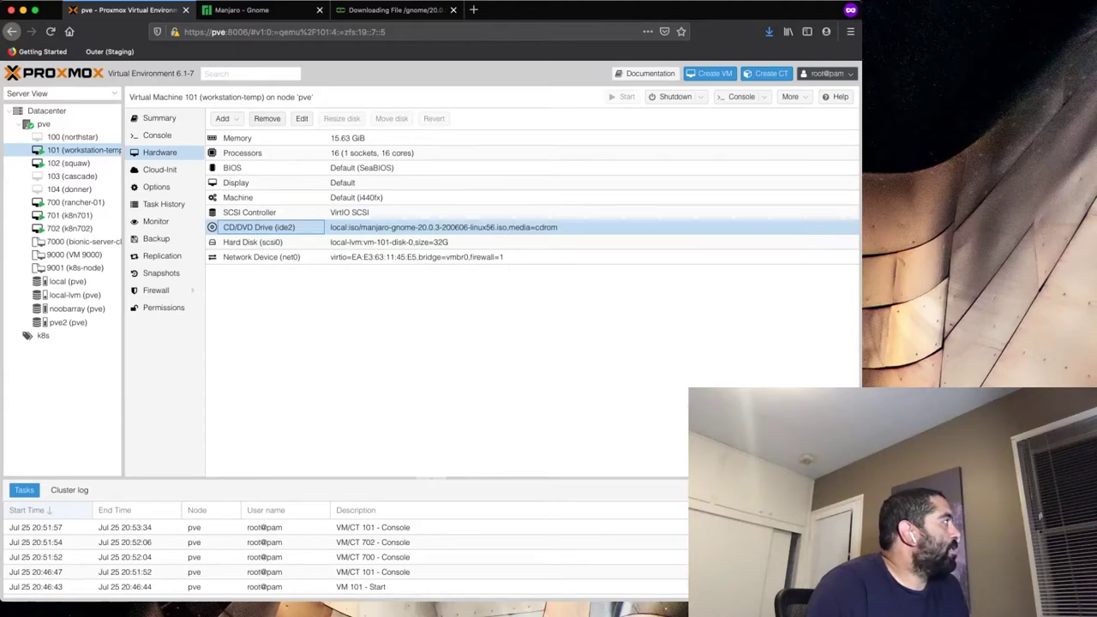
{"action": "left_click", "coordinate": [267, 118]}
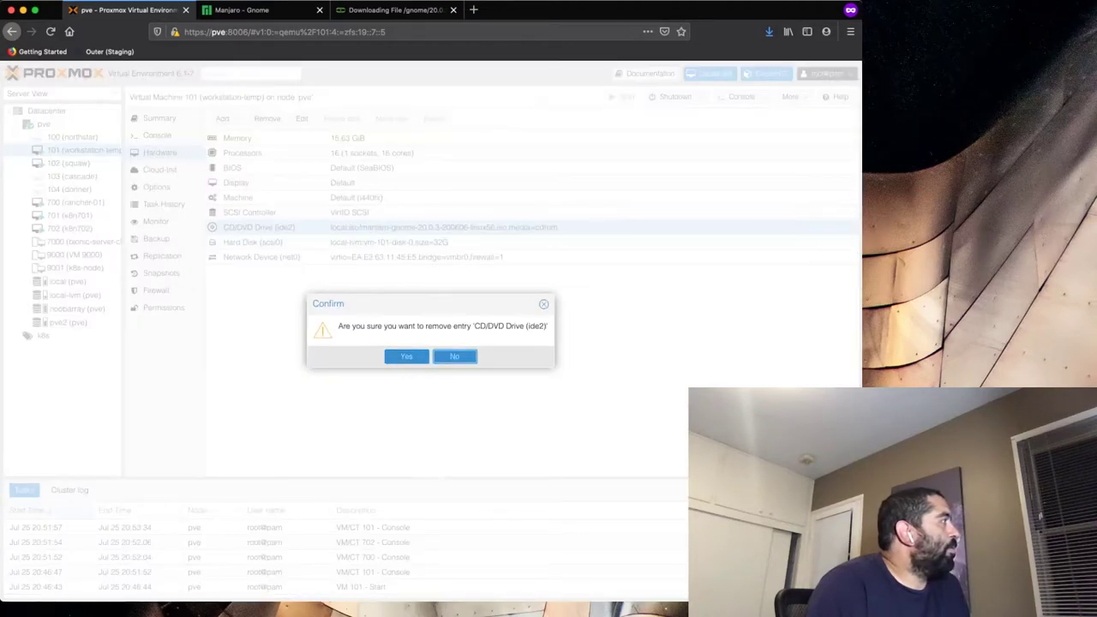
{"action": "left_click", "coordinate": [407, 355]}
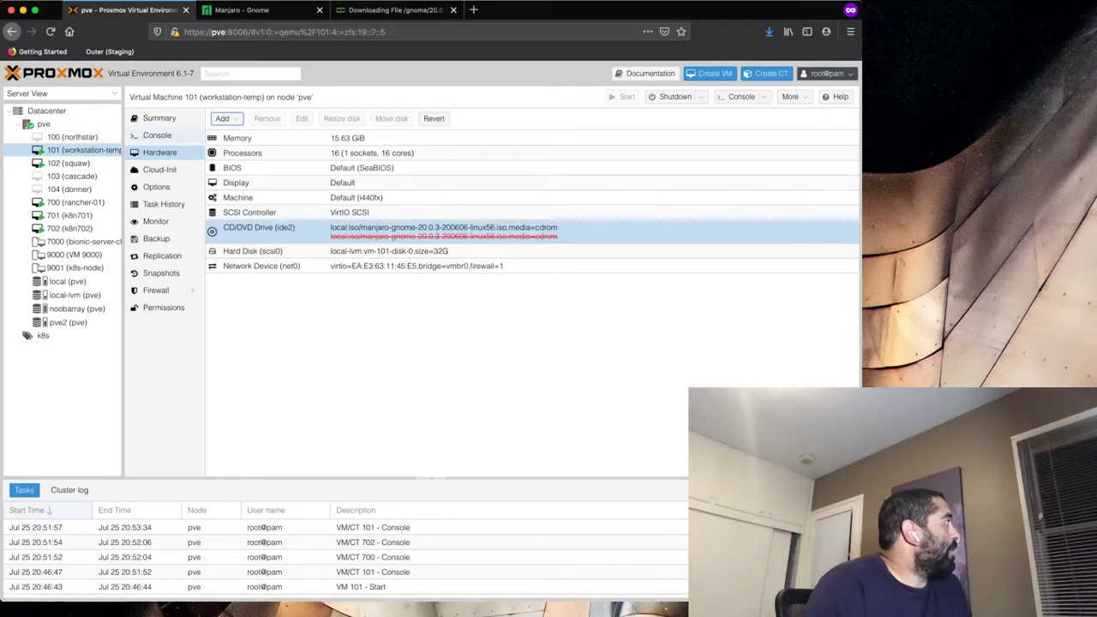
{"action": "left_click", "coordinate": [157, 135]}
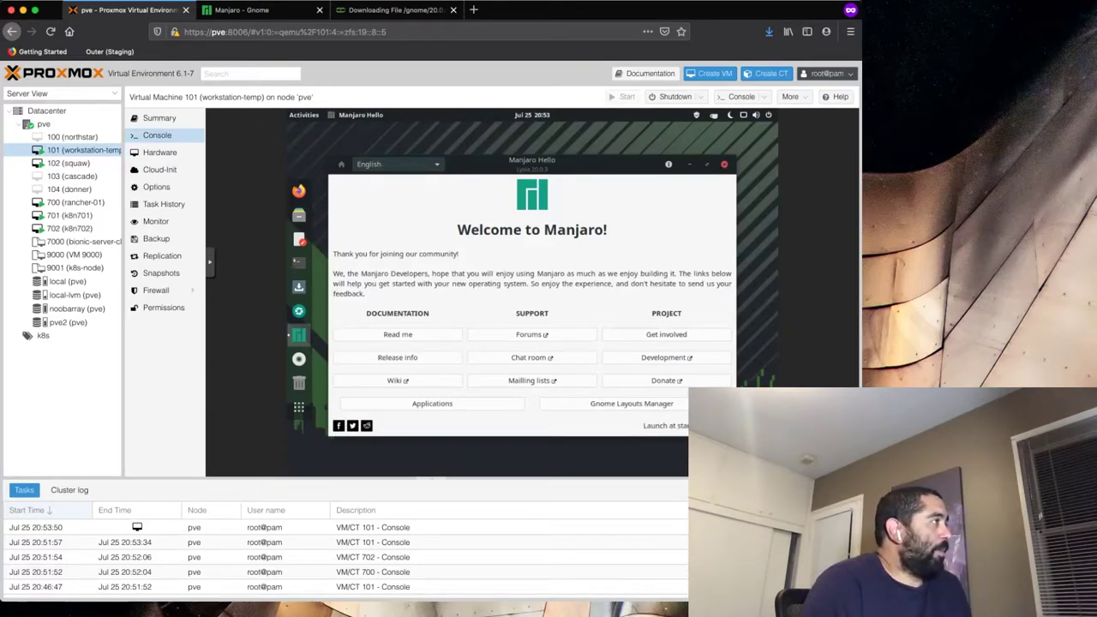
- Close Manjaro Hello, load google.com in the VM's Firefox, then quit Firefox, closing its tabs
{"action": "left_click", "coordinate": [724, 164]}
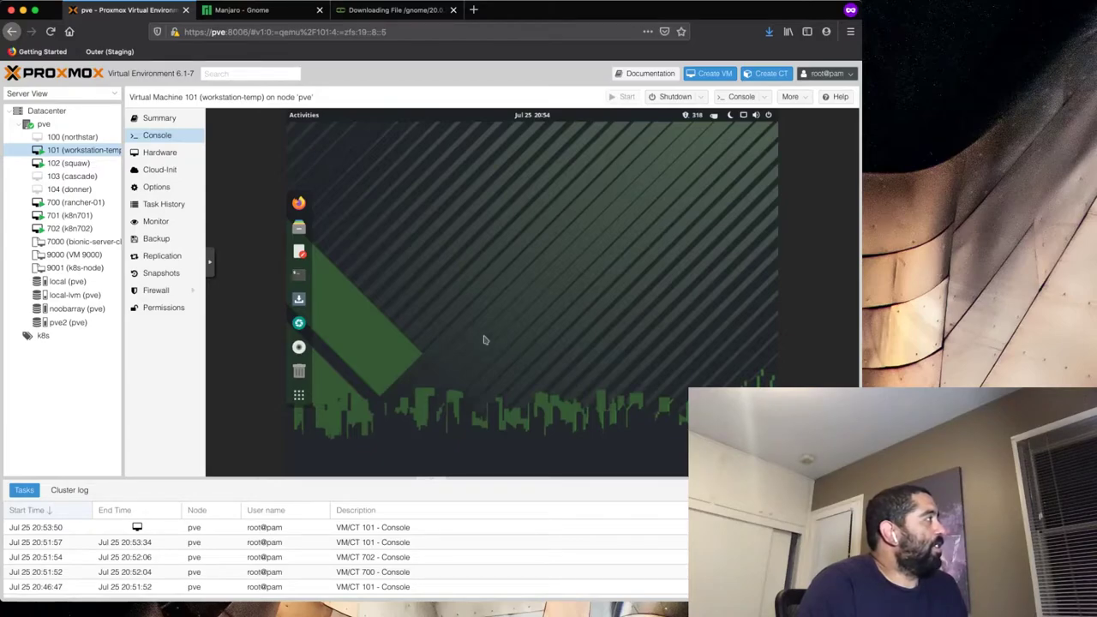
{"action": "left_click", "coordinate": [298, 204]}
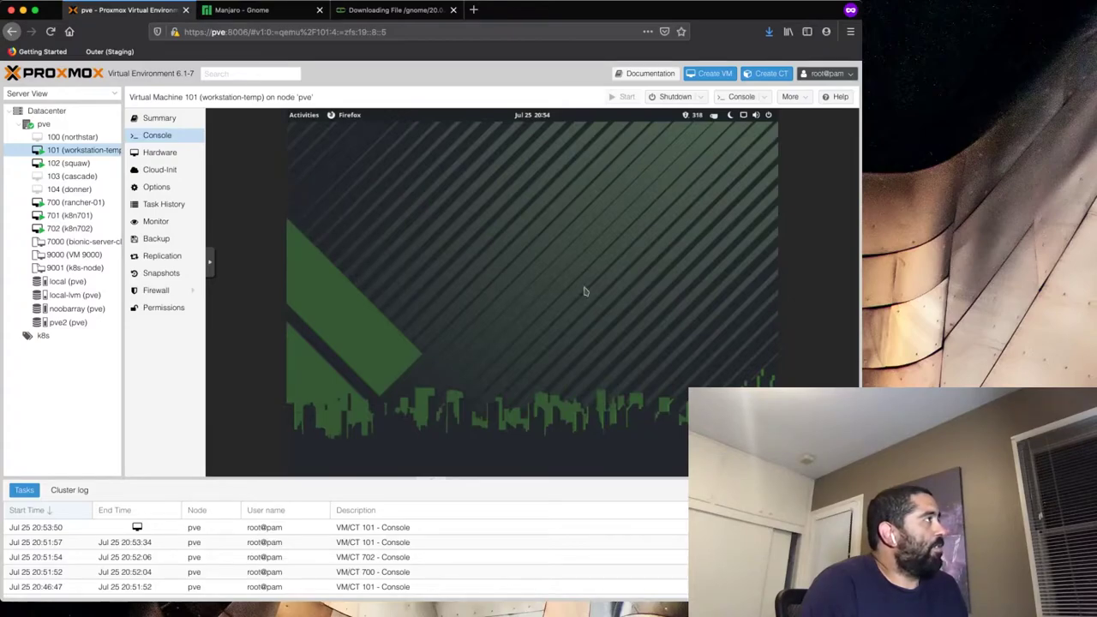
{"action": "left_click", "coordinate": [447, 160]}
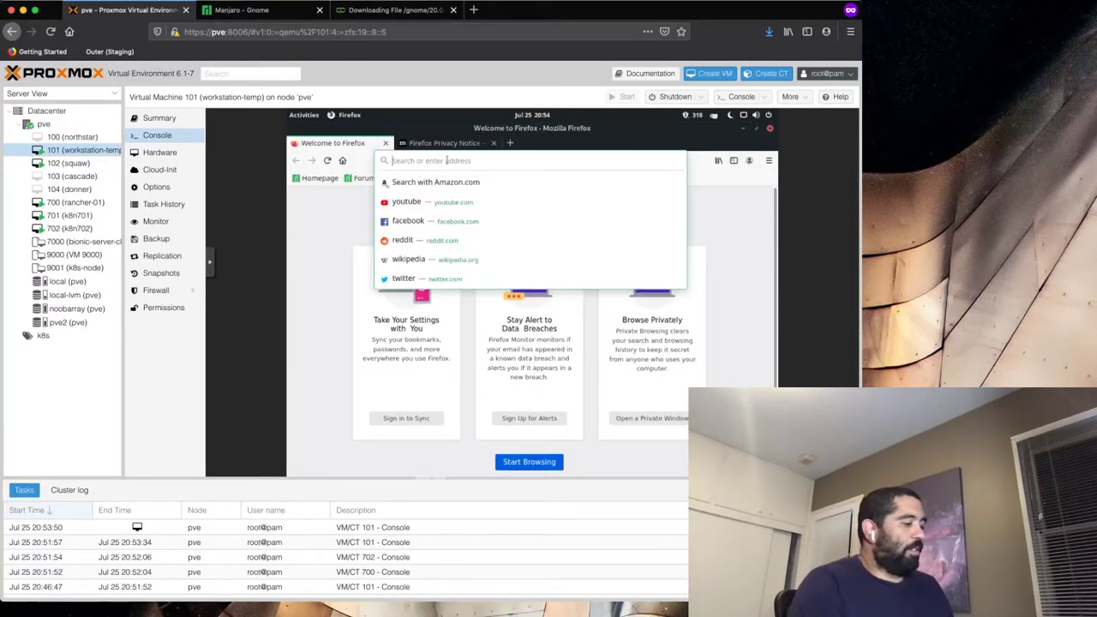
{"action": "type", "text": "google"}
{"action": "key", "text": "Return"}
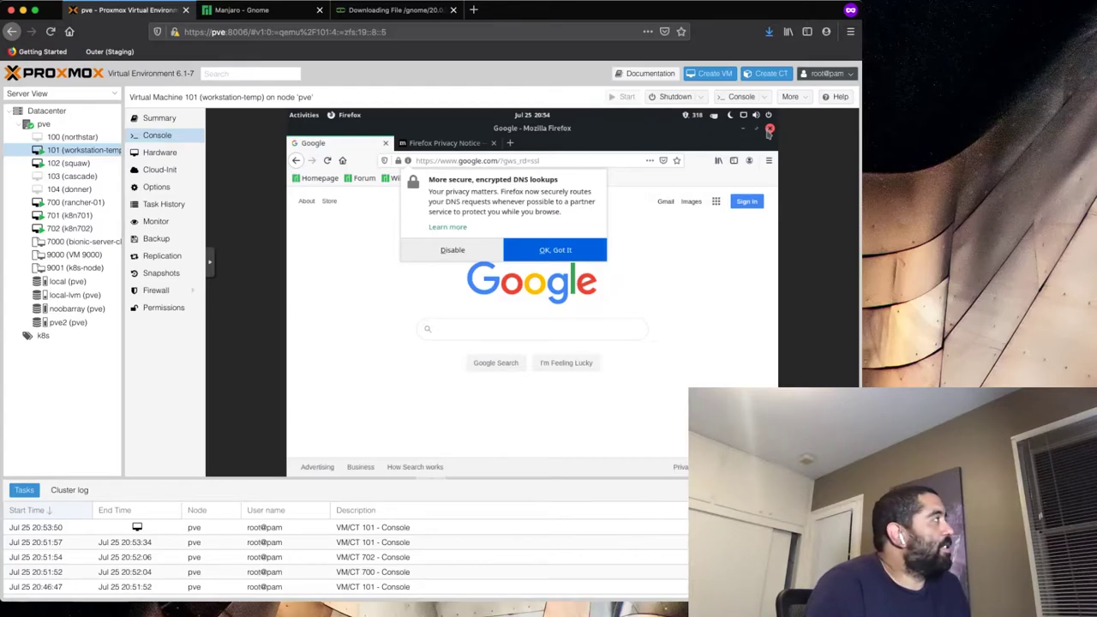
{"action": "left_click", "coordinate": [770, 130]}
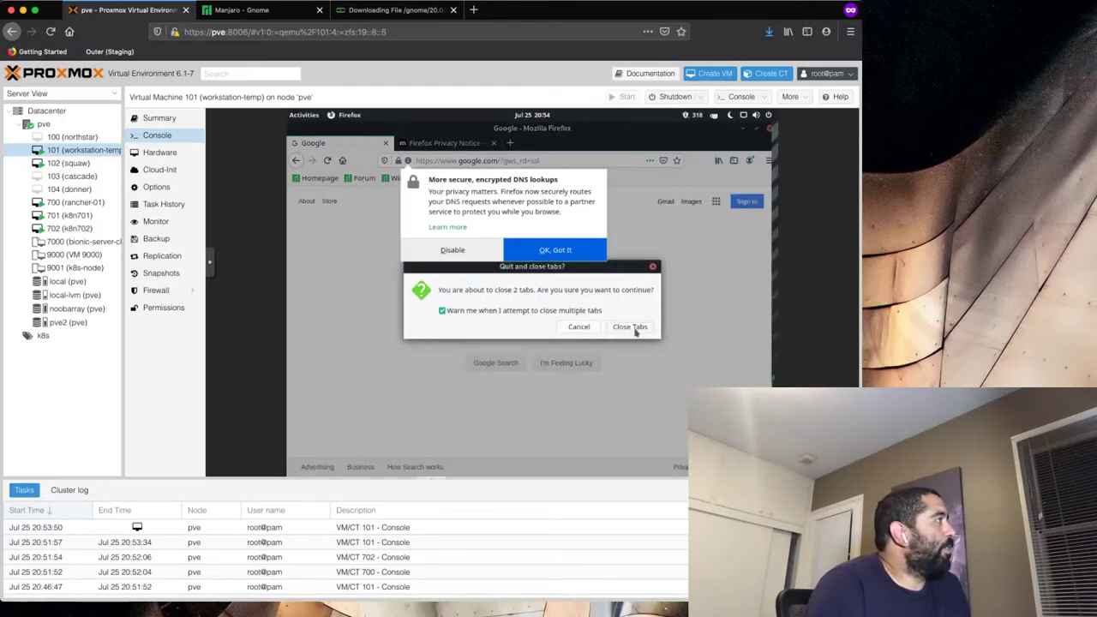
{"action": "left_click", "coordinate": [634, 329]}
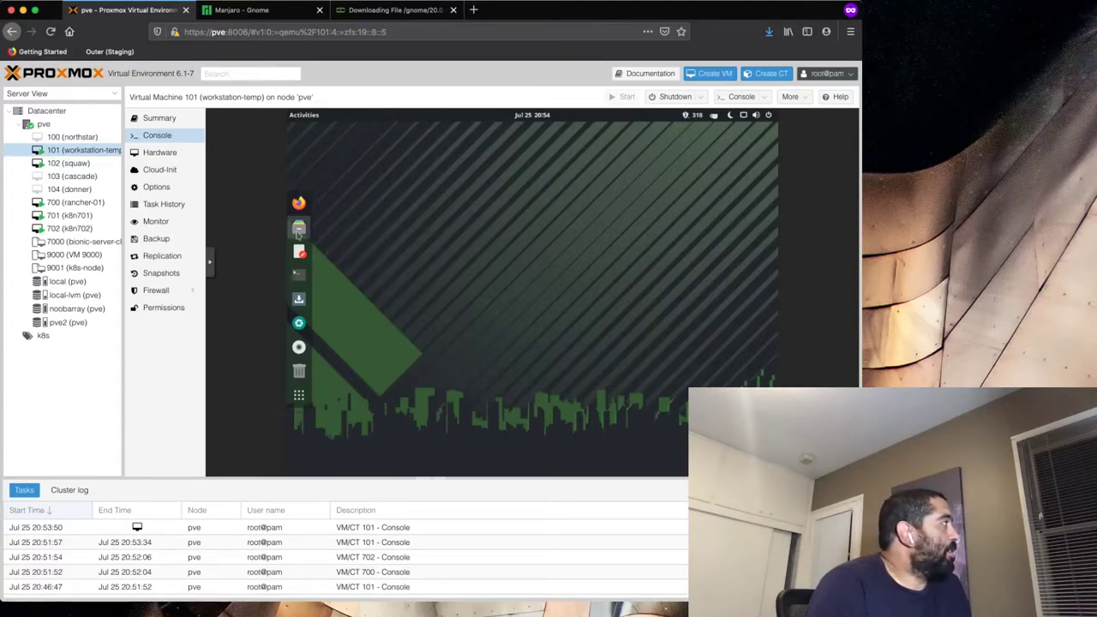
- In a new VM terminal, run the nomachine-bin install command 'ls -laSy nomachine-bin'
{"action": "left_click", "coordinate": [300, 274]}
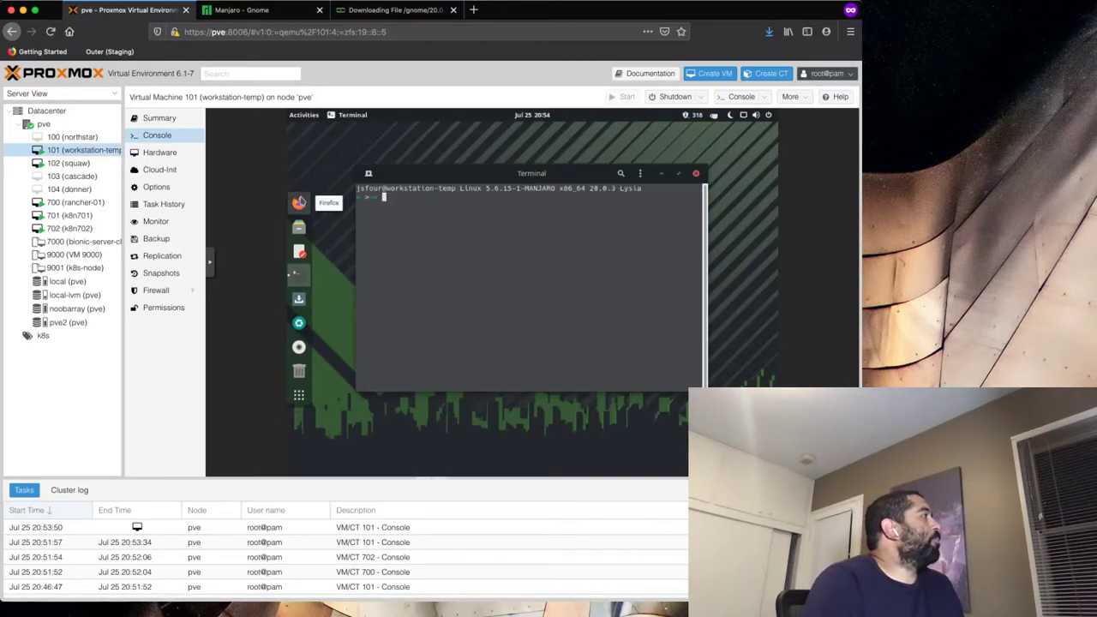
{"action": "type", "text": "ls -la"}
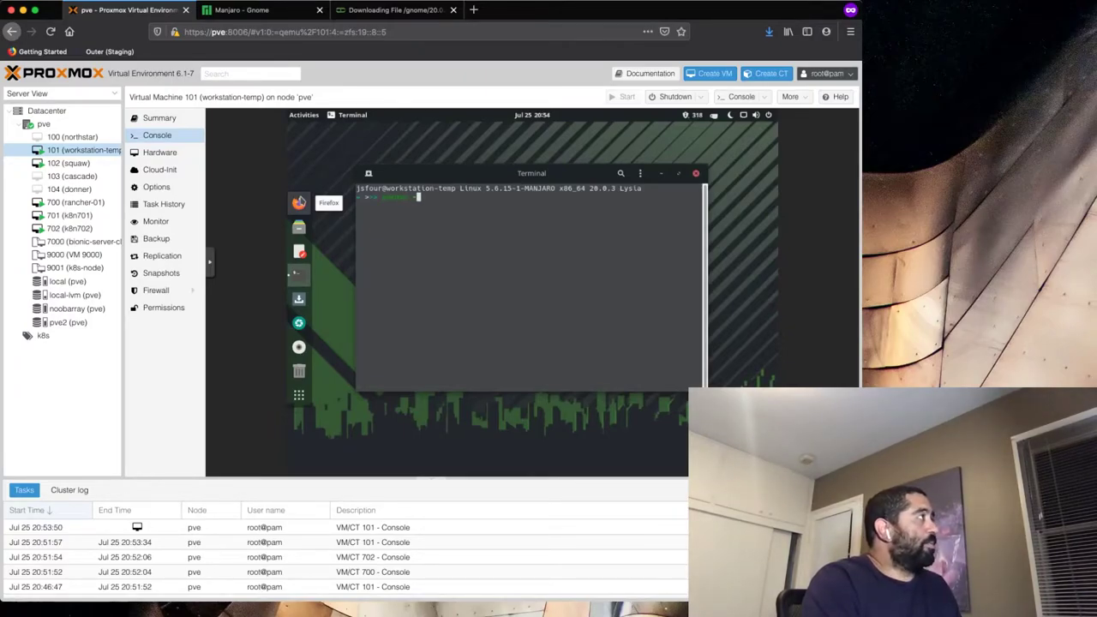
{"action": "type", "text": "Sy"}
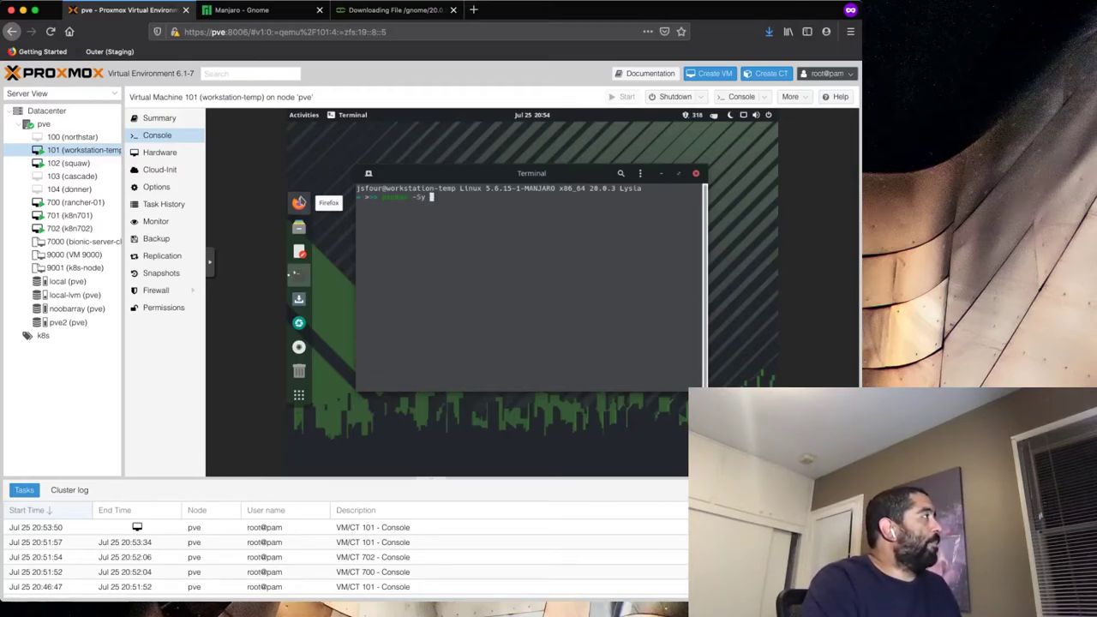
{"action": "type", "text": " noma"}
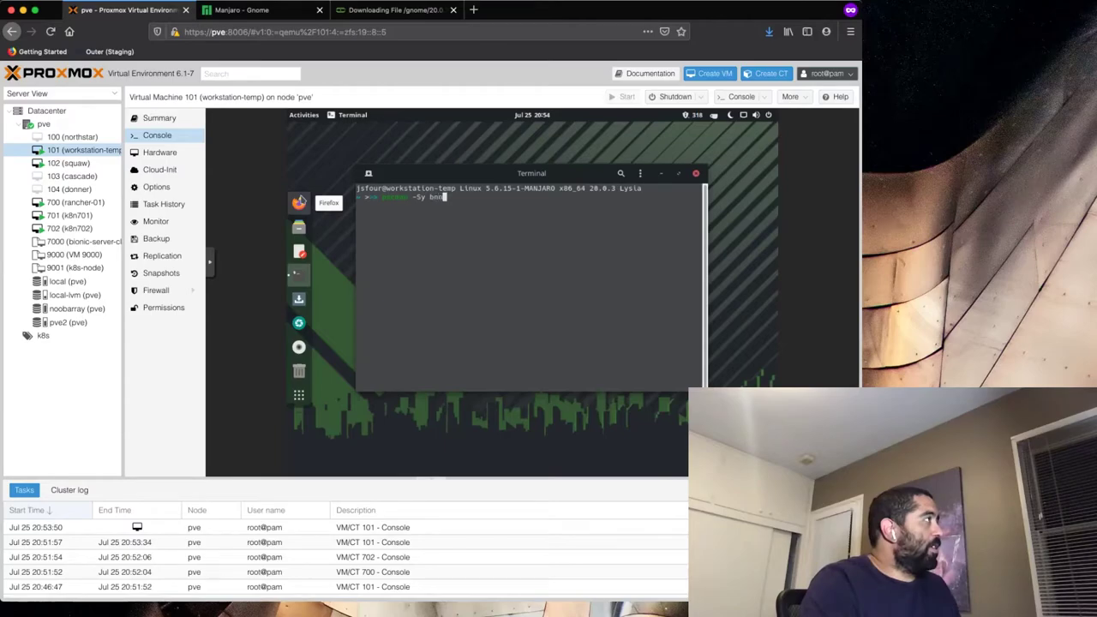
{"action": "type", "text": "chine-bin"}
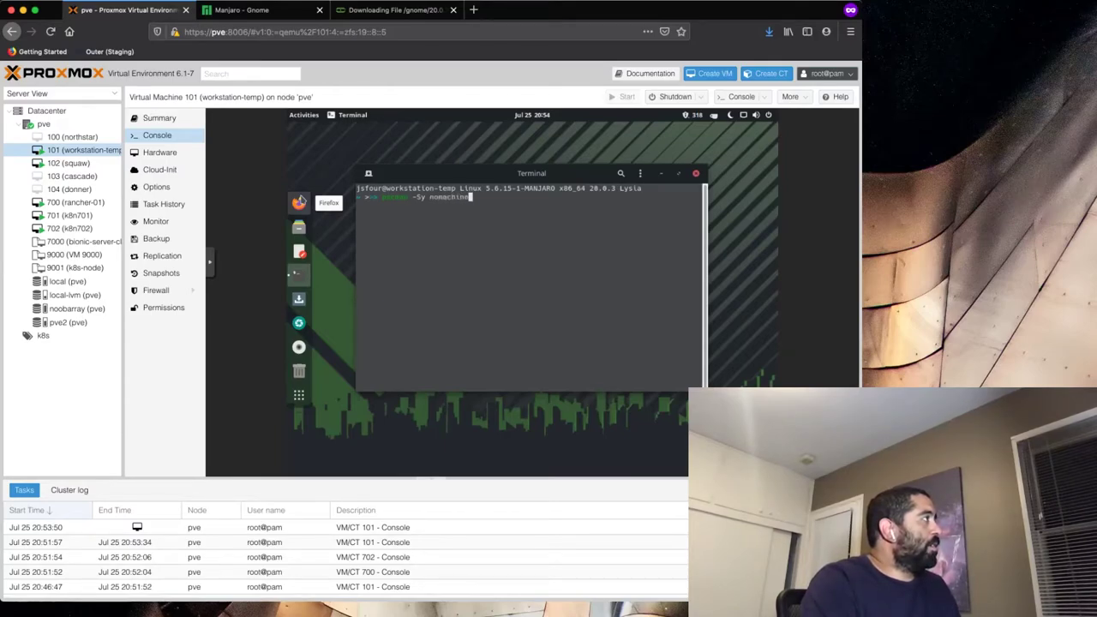
{"action": "key", "text": "Return"}
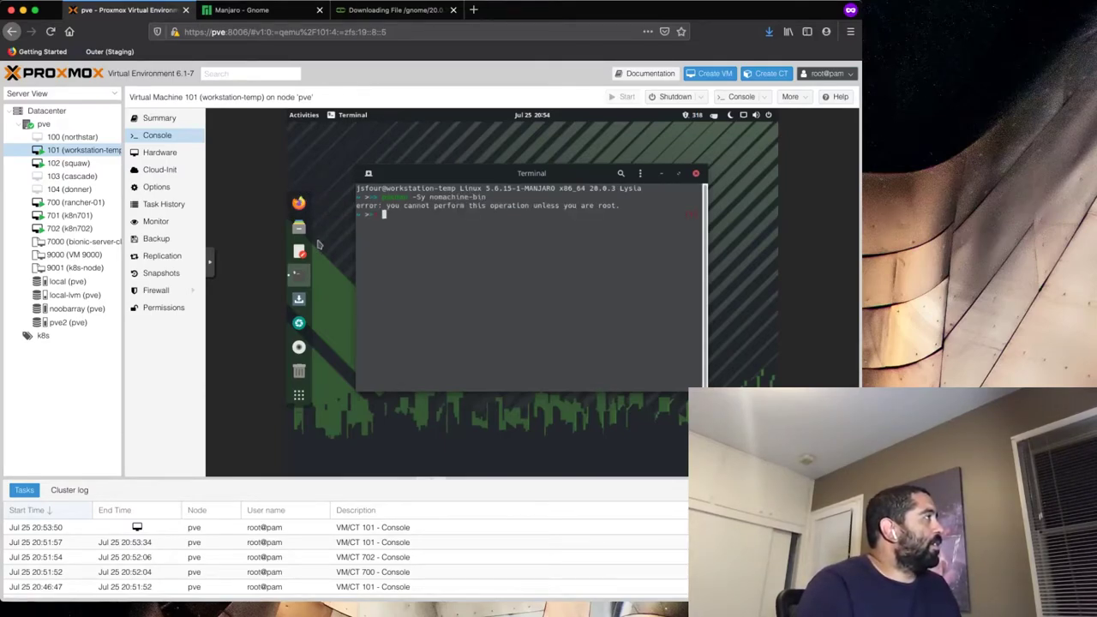
- Rerun the install command with sudo, enter the password, and confirm y to install archlinux-keyring
{"action": "key", "text": "Up"}
{"action": "key", "text": "Left"}
{"action": "key", "text": "Left"}
{"action": "key", "text": "Left"}
{"action": "key", "text": "Left"}
{"action": "key", "text": "Left"}
{"action": "key", "text": "Left"}
{"action": "key", "text": "Left"}
{"action": "key", "text": "Left"}
{"action": "key", "text": "Left"}
{"action": "key", "text": "Left"}
{"action": "key", "text": "Left"}
{"action": "key", "text": "Left"}
{"action": "key", "text": "Left"}
{"action": "key", "text": "Left"}
{"action": "key", "text": "Left"}
{"action": "key", "text": "Left"}
{"action": "key", "text": "Left"}
{"action": "key", "text": "Left"}
{"action": "key", "text": "Left"}
{"action": "key", "text": "Left"}
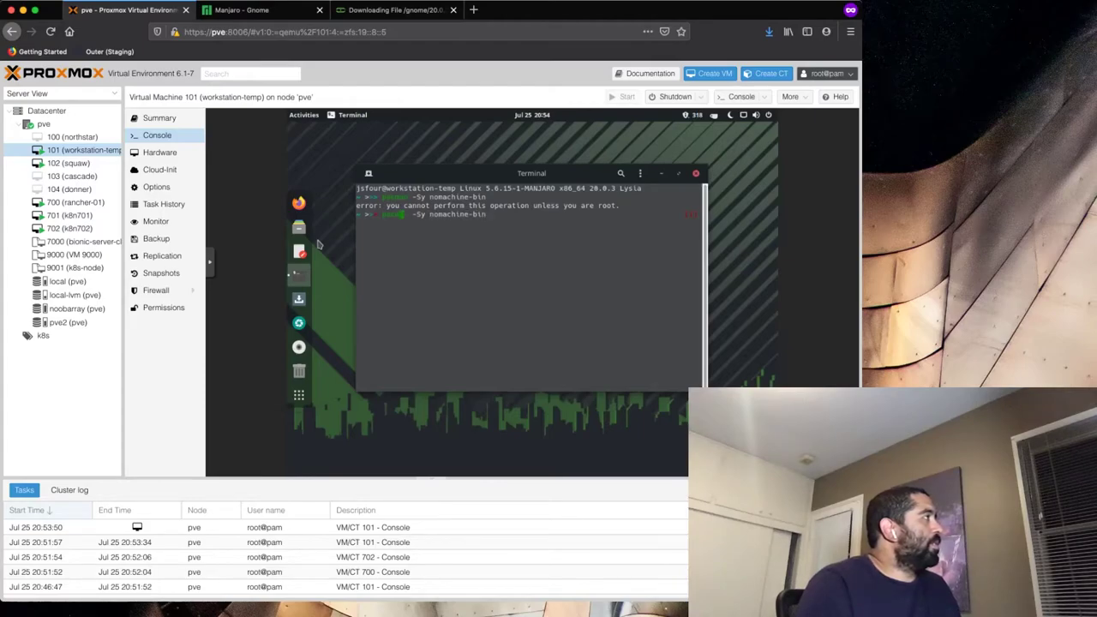
{"action": "key", "text": "Left"}
{"action": "key", "text": "Left"}
{"action": "key", "text": "Left"}
{"action": "key", "text": "Left"}
{"action": "type", "text": "sudo"}
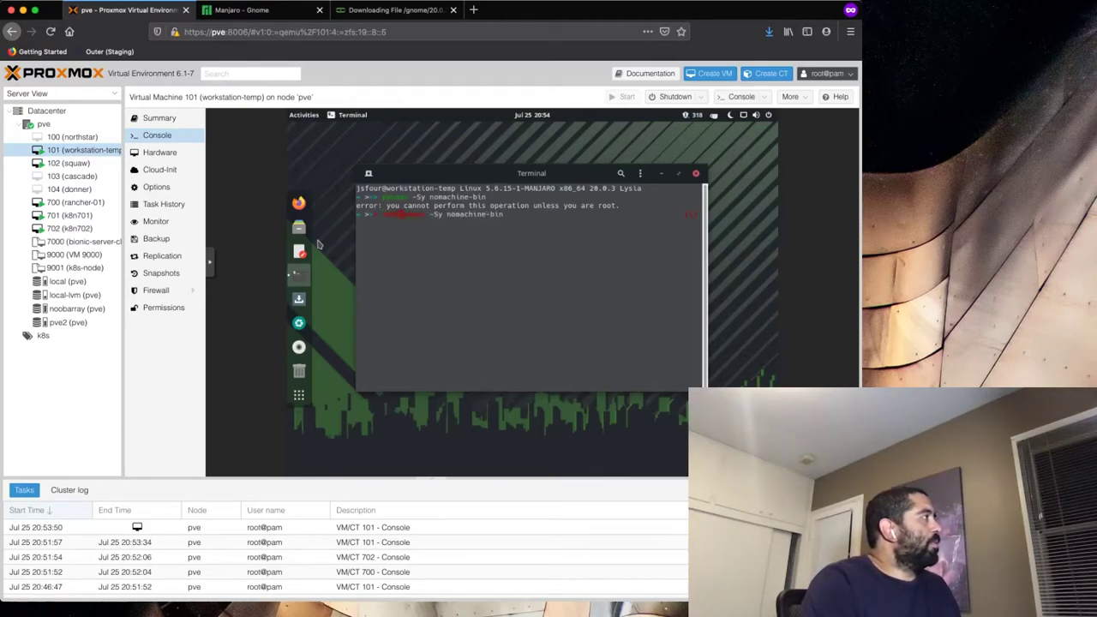
{"action": "key", "text": "Return"}
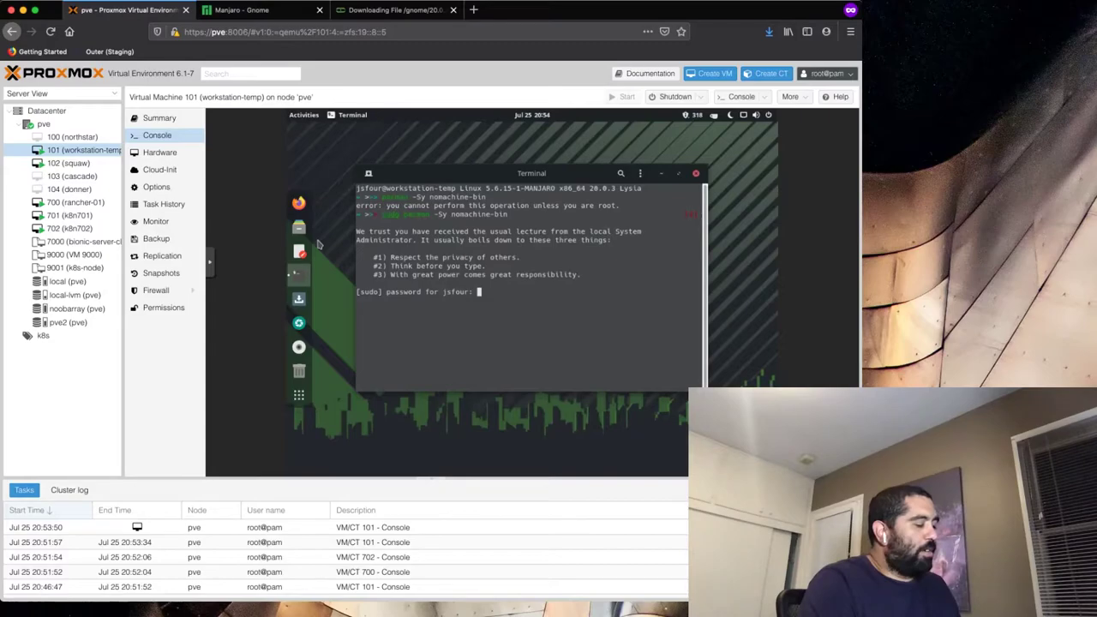
{"action": "key", "text": "Return"}
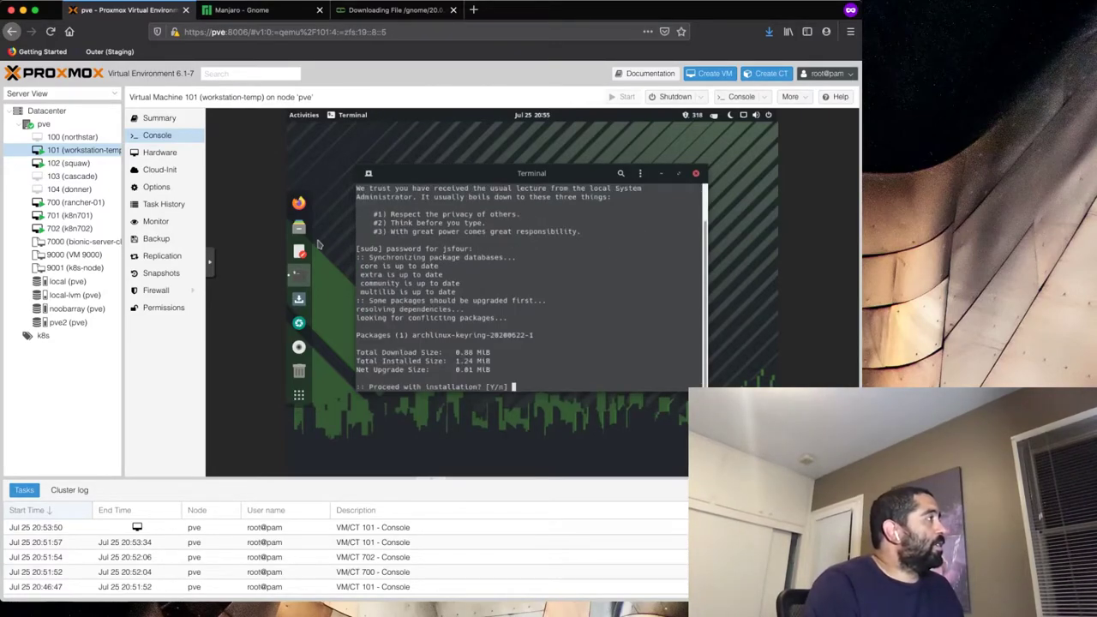
{"action": "type", "text": "y"}
{"action": "key", "text": "Return"}
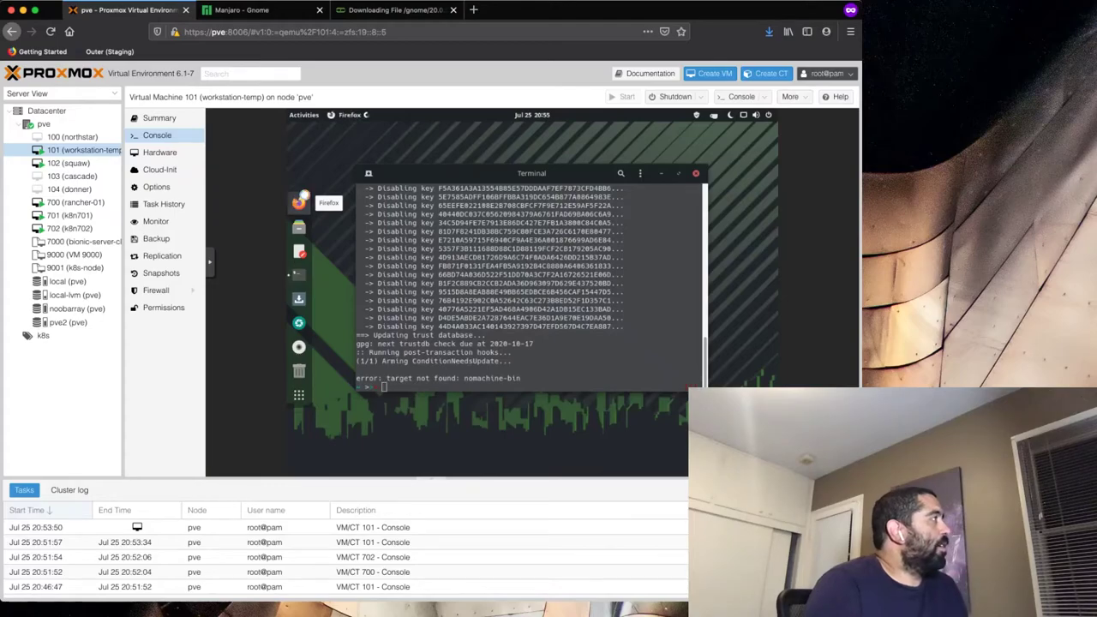
- Search Google for 'arch linux nomachine' in the VM's Firefox
{"action": "left_click", "coordinate": [298, 203]}
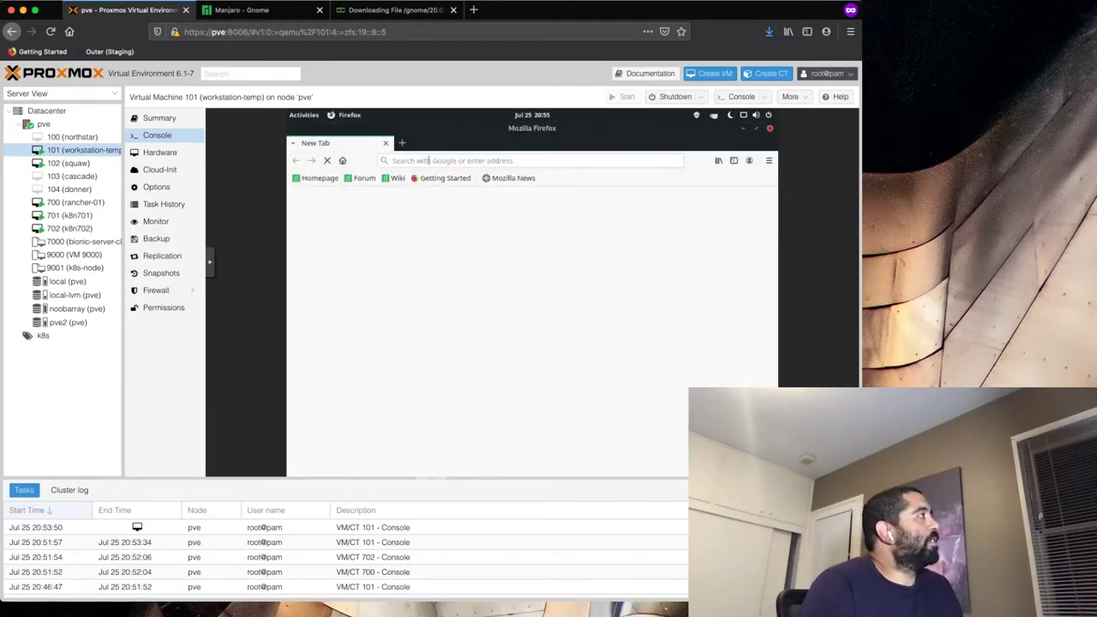
{"action": "left_click", "coordinate": [478, 161]}
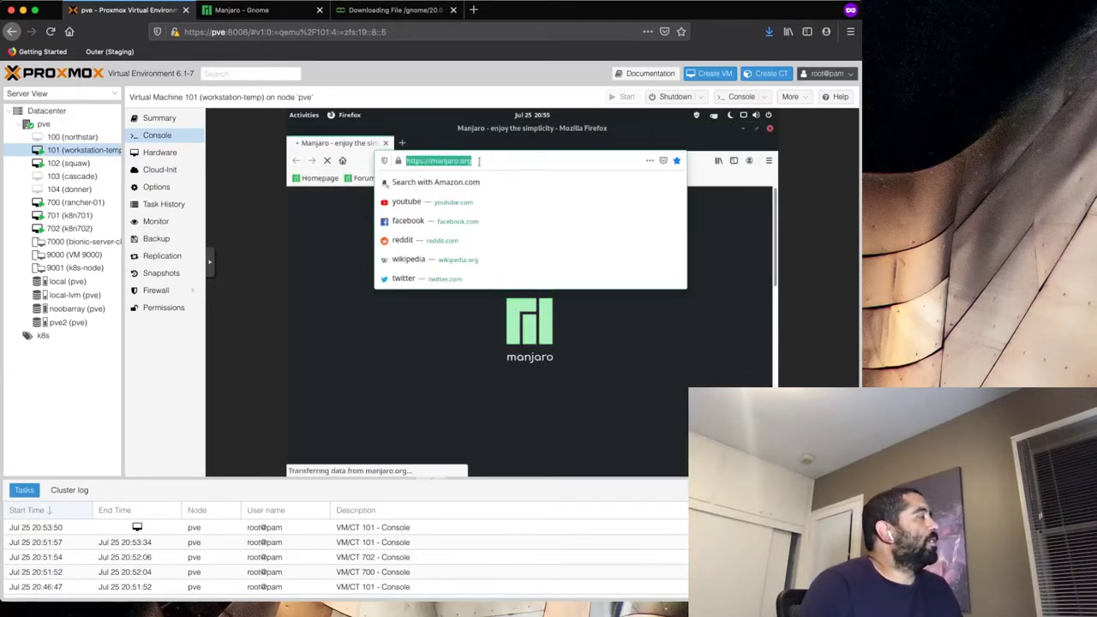
{"action": "key", "text": "BackSpace"}
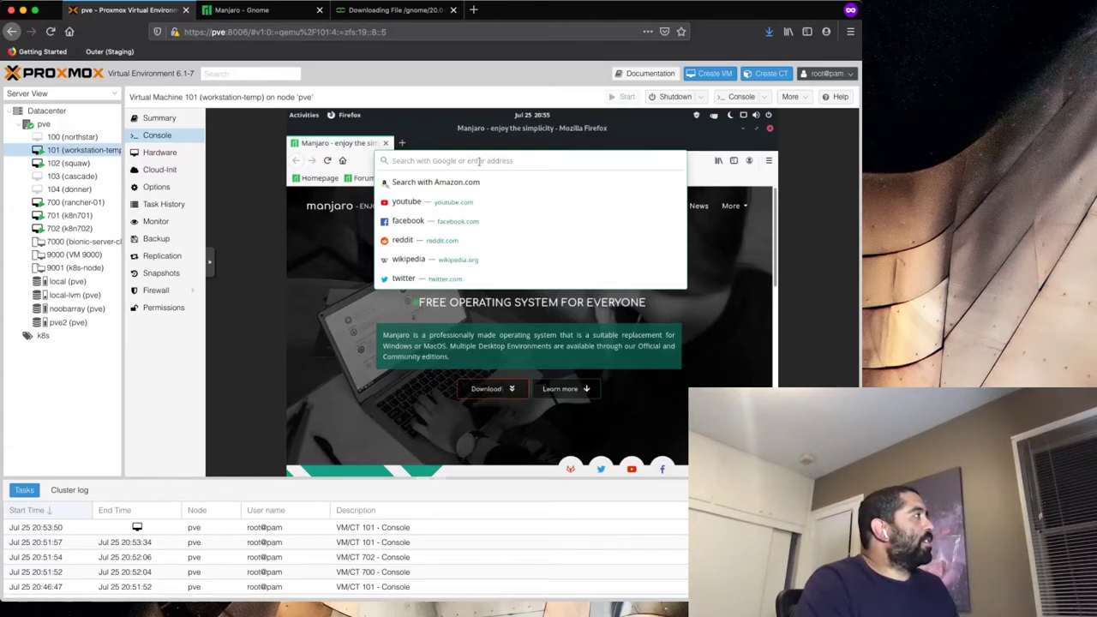
{"action": "type", "text": "arch linux "}
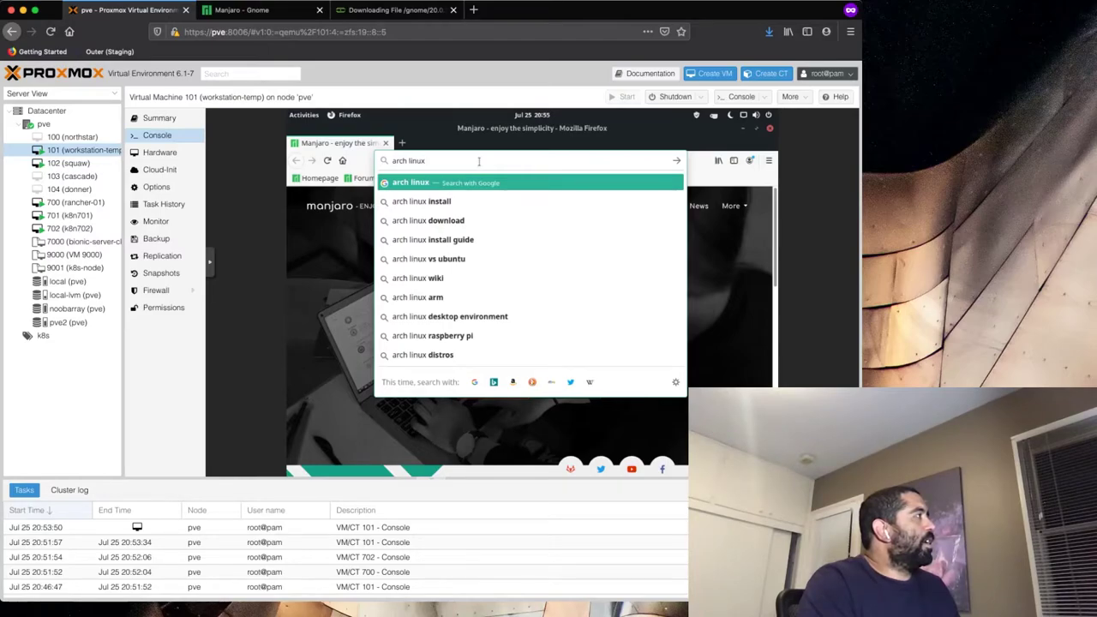
{"action": "type", "text": "nomachine"}
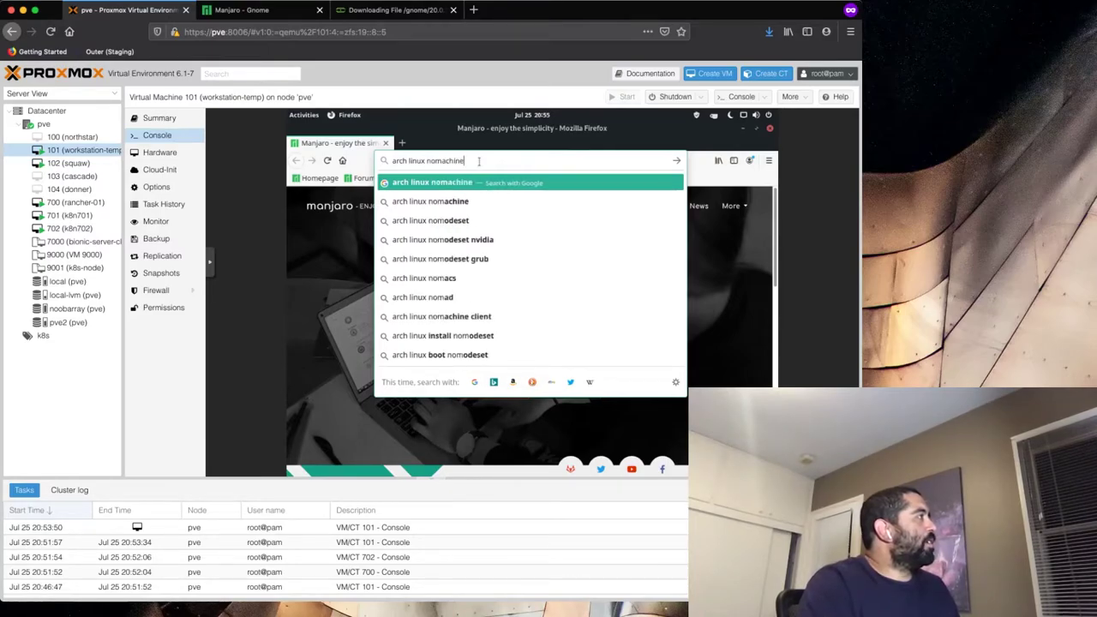
{"action": "key", "text": "Return"}
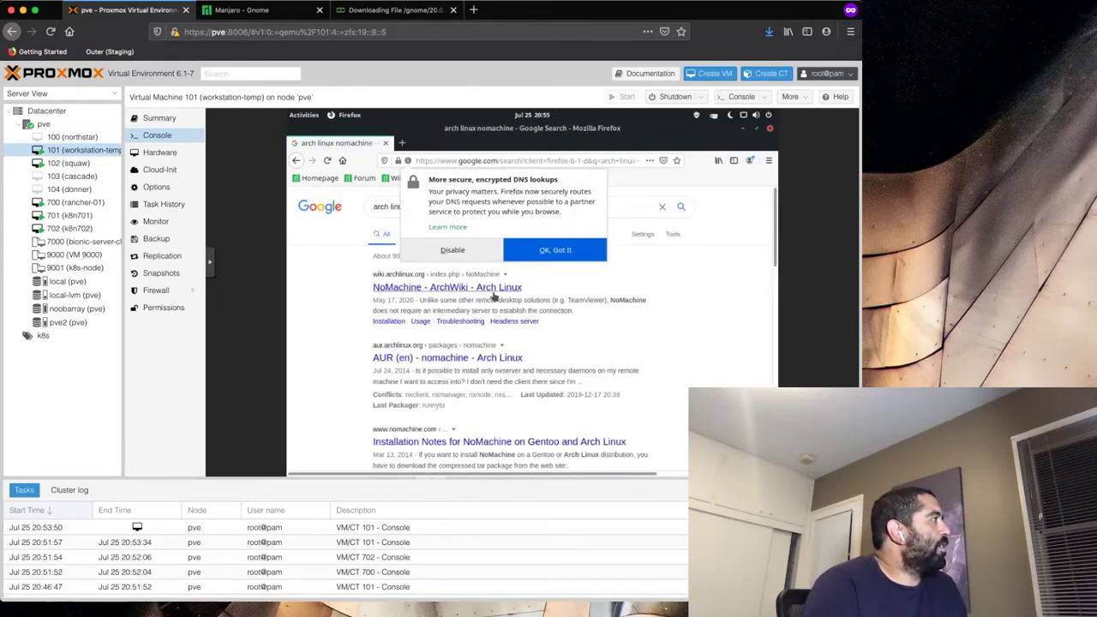
- Read the Installation section of the NoMachine ArchWiki article, then minimize Firefox
{"action": "left_click", "coordinate": [495, 293]}
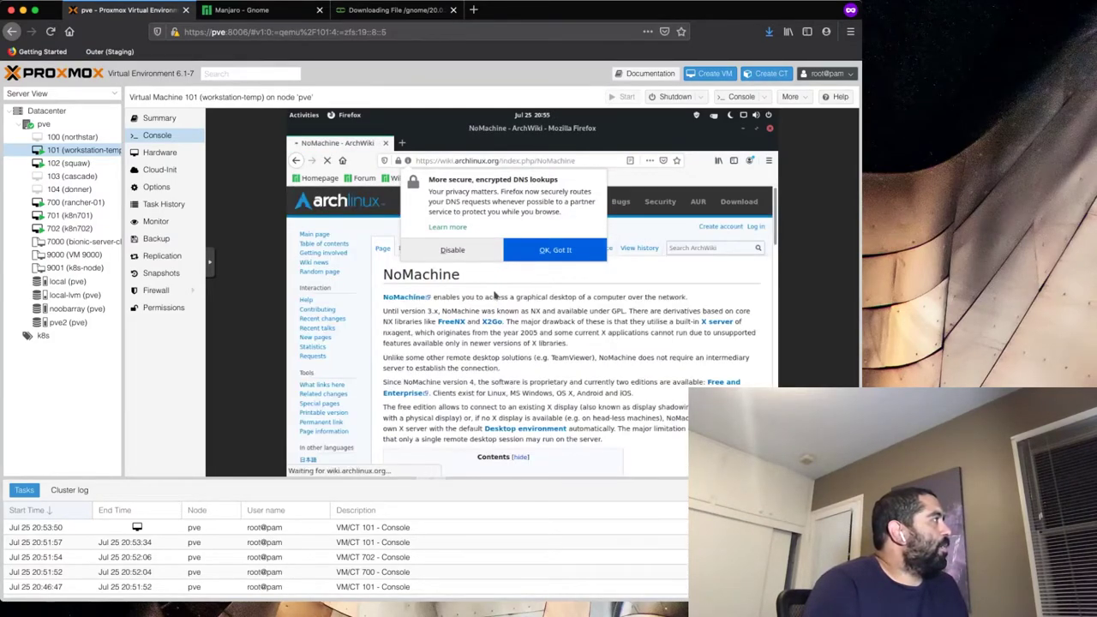
{"action": "scroll", "coordinate": [536, 342], "scroll_direction": "down", "scroll_amount": 3}
{"action": "left_click", "coordinate": [492, 258]}
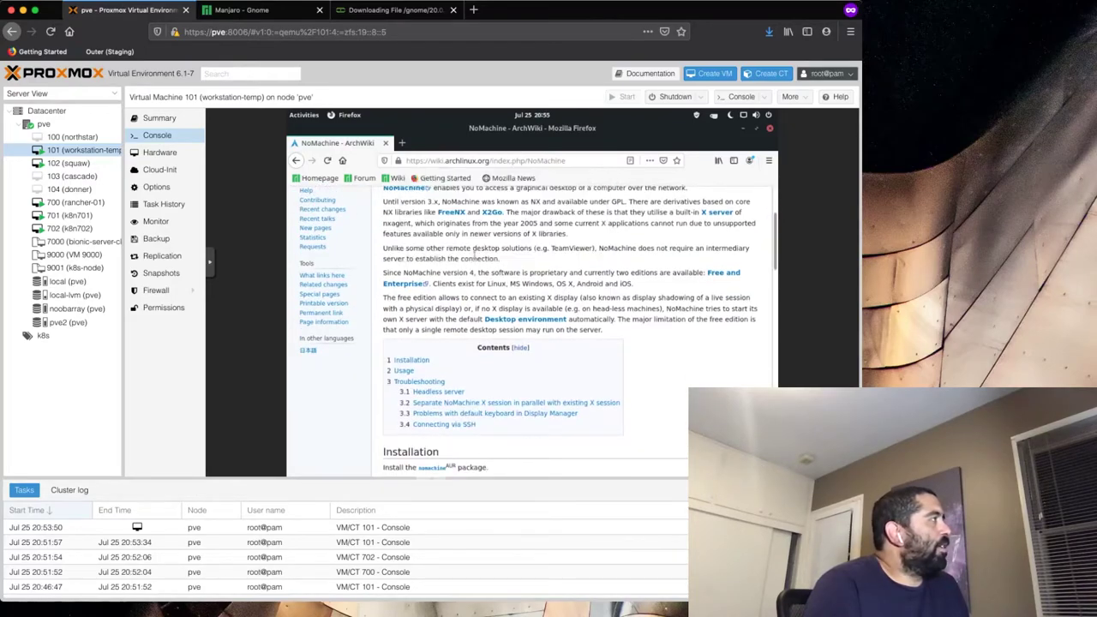
{"action": "scroll", "coordinate": [660, 397], "scroll_direction": "down", "scroll_amount": 3}
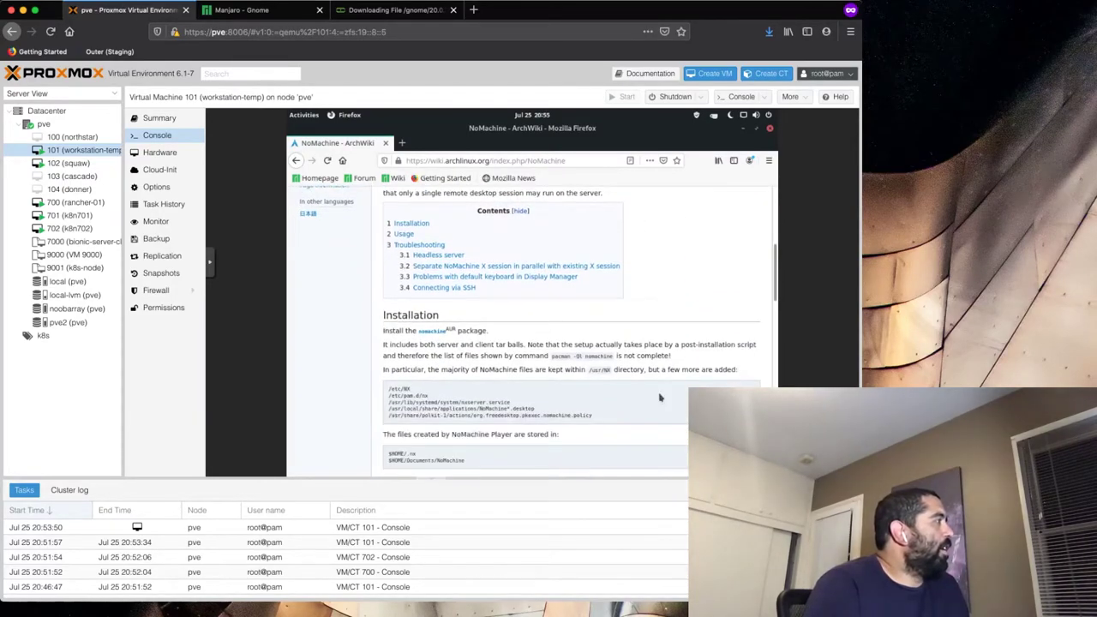
{"action": "scroll", "coordinate": [660, 397], "scroll_direction": "down", "scroll_amount": 1}
{"action": "scroll", "coordinate": [660, 397], "scroll_direction": "up", "scroll_amount": 1}
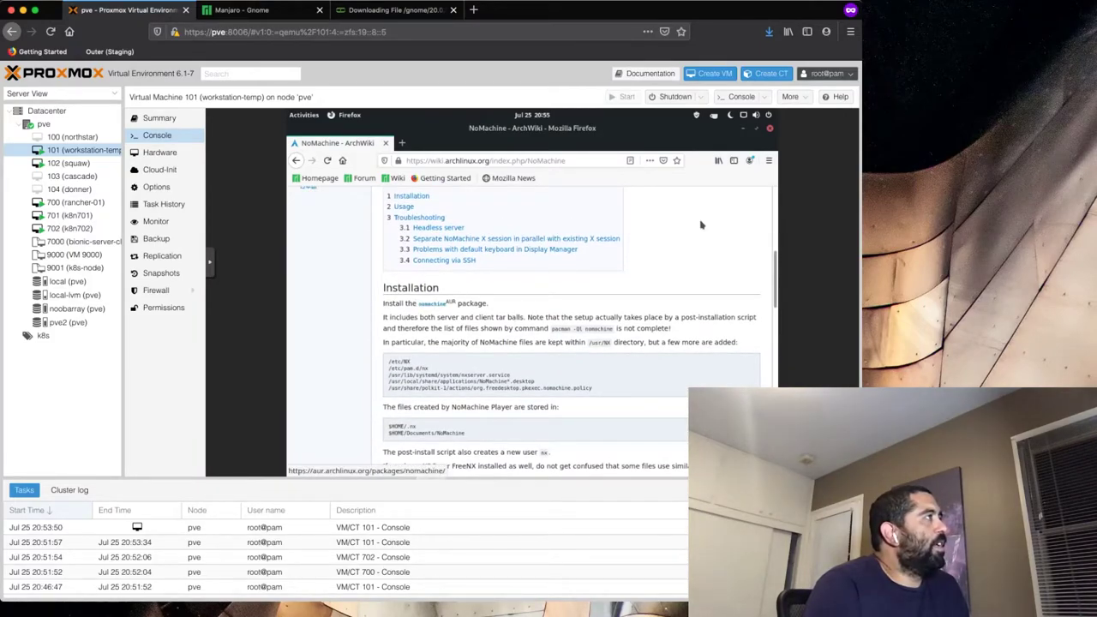
{"action": "left_click", "coordinate": [743, 129]}
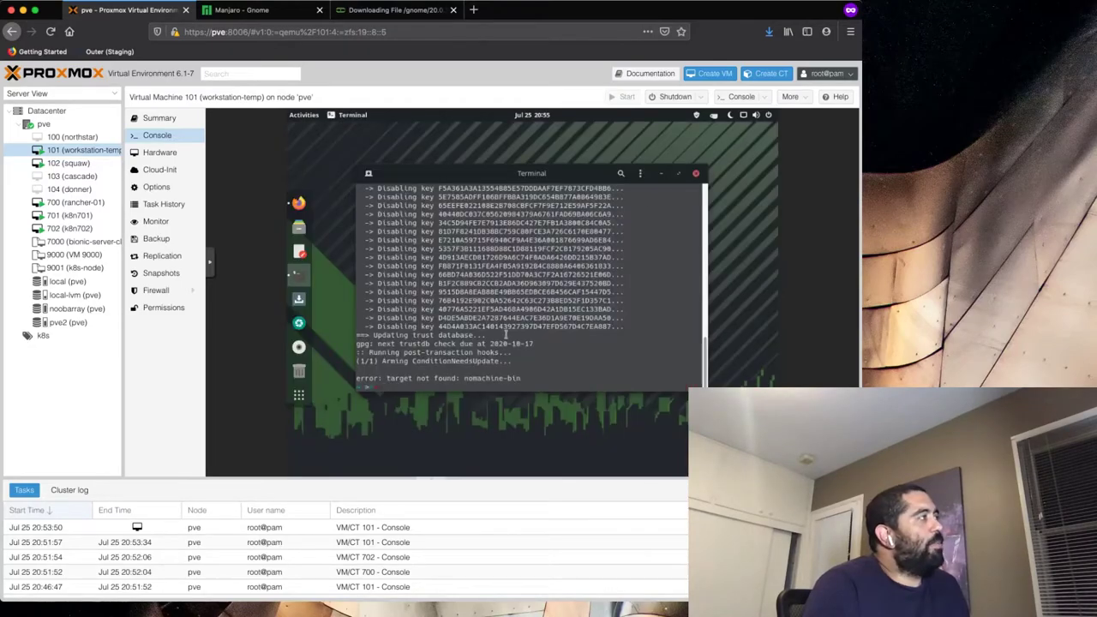
- Run 'pacman -Sy nomachine' without the '-bin' suffix, then bring back the ArchWiki page
{"action": "key", "text": "Up"}
{"action": "key", "text": "BackSpace"}
{"action": "key", "text": "BackSpace"}
{"action": "key", "text": "BackSpace"}
{"action": "key", "text": "BackSpace"}
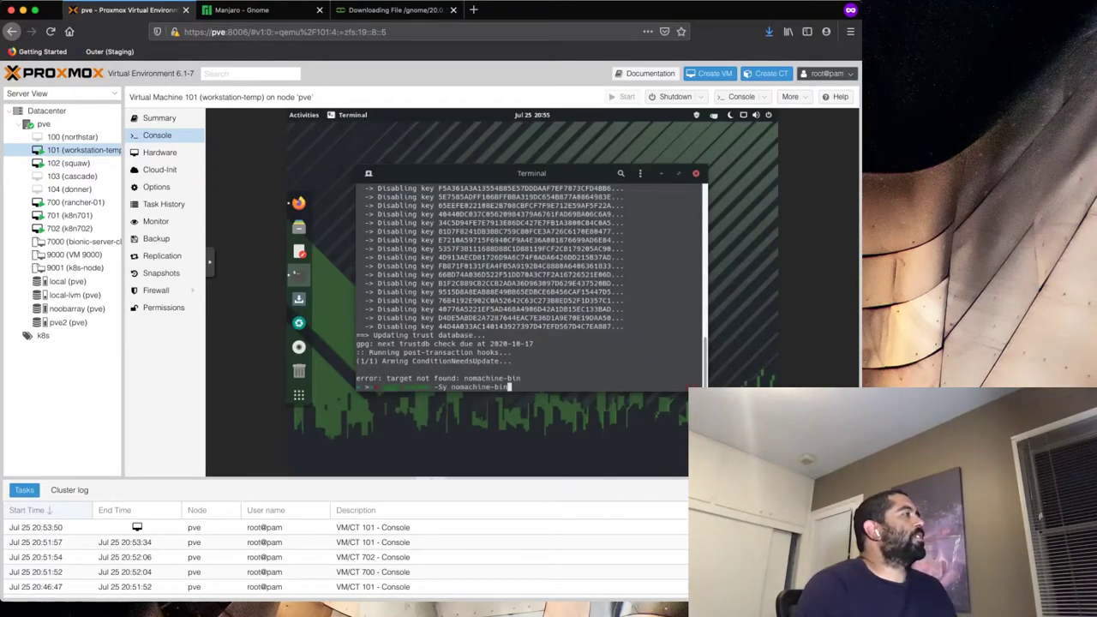
{"action": "key", "text": "Return"}
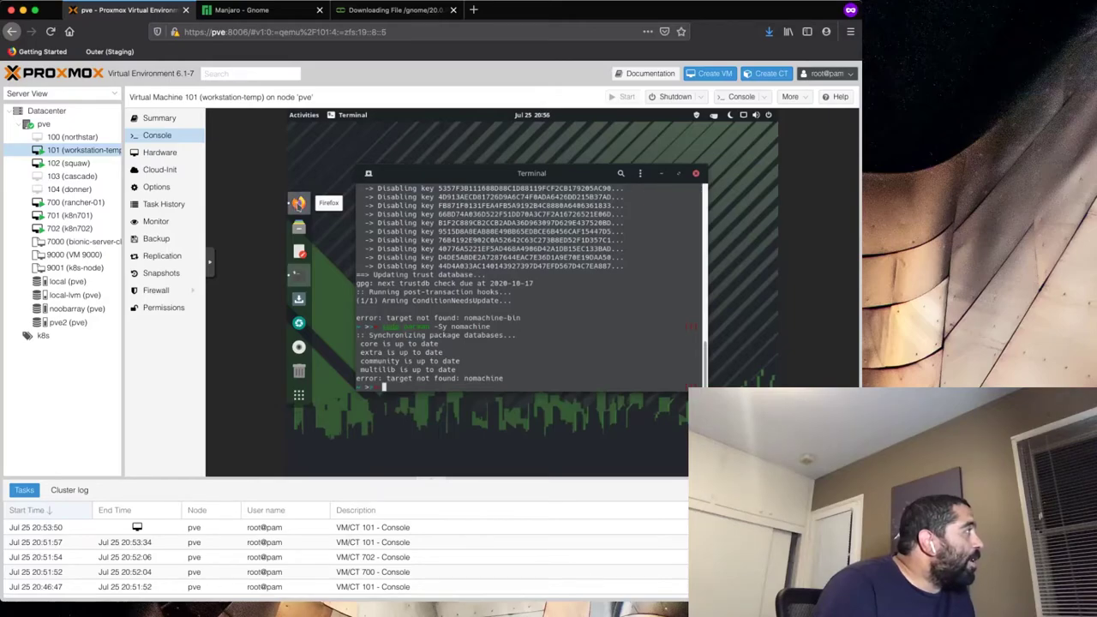
{"action": "left_click", "coordinate": [298, 204]}
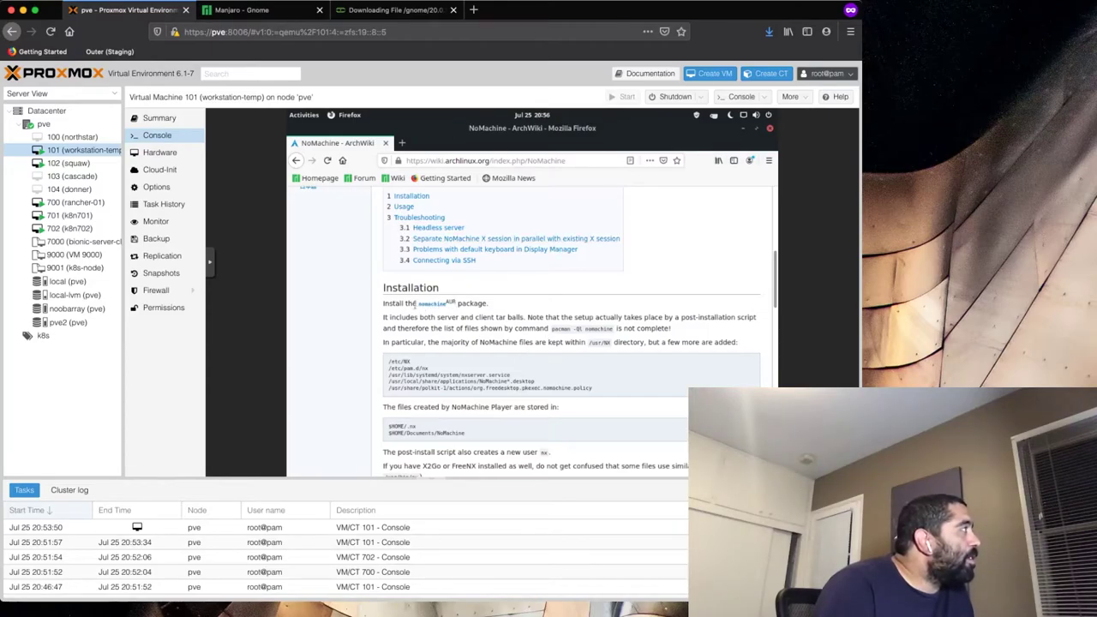
- On the nomachine AUR package page, copy the package name 'nomachine' and return to the terminal
{"action": "left_click", "coordinate": [422, 305]}
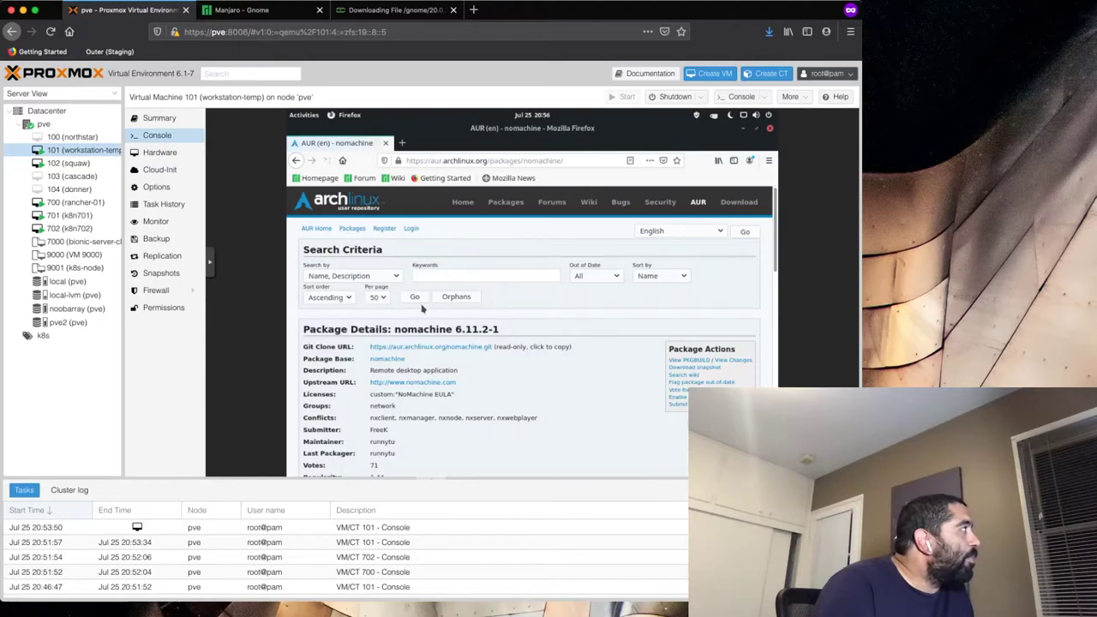
{"action": "scroll", "coordinate": [430, 429], "scroll_direction": "down", "scroll_amount": 4}
{"action": "scroll", "coordinate": [430, 429], "scroll_direction": "up", "scroll_amount": 2}
{"action": "scroll", "coordinate": [430, 428], "scroll_direction": "down", "scroll_amount": 2}
{"action": "scroll", "coordinate": [431, 428], "scroll_direction": "down", "scroll_amount": 3}
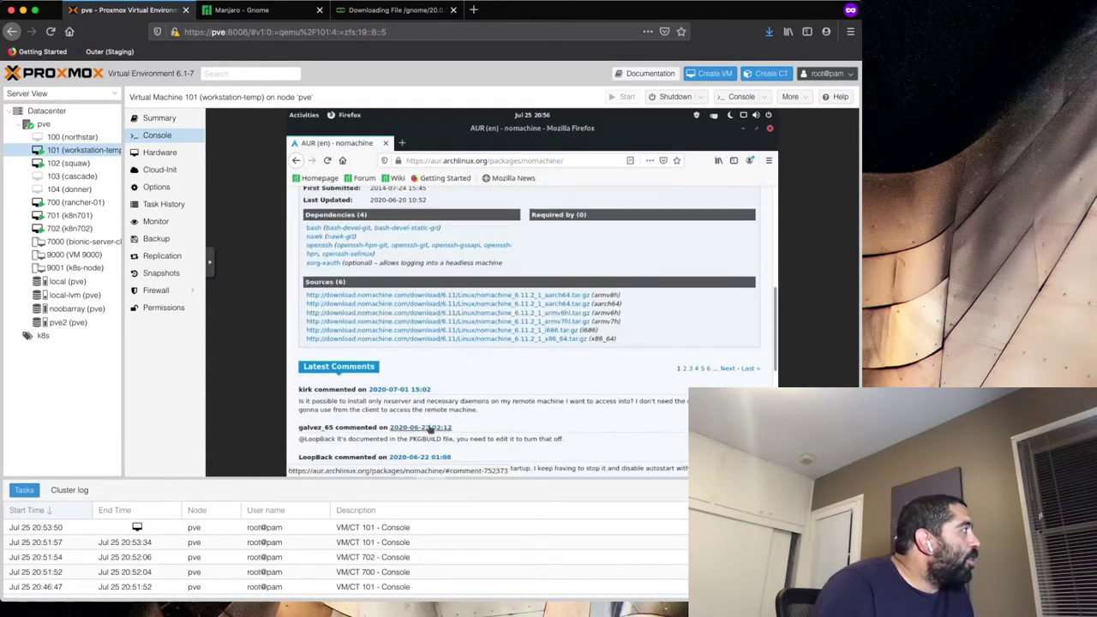
{"action": "scroll", "coordinate": [431, 429], "scroll_direction": "up", "scroll_amount": 5}
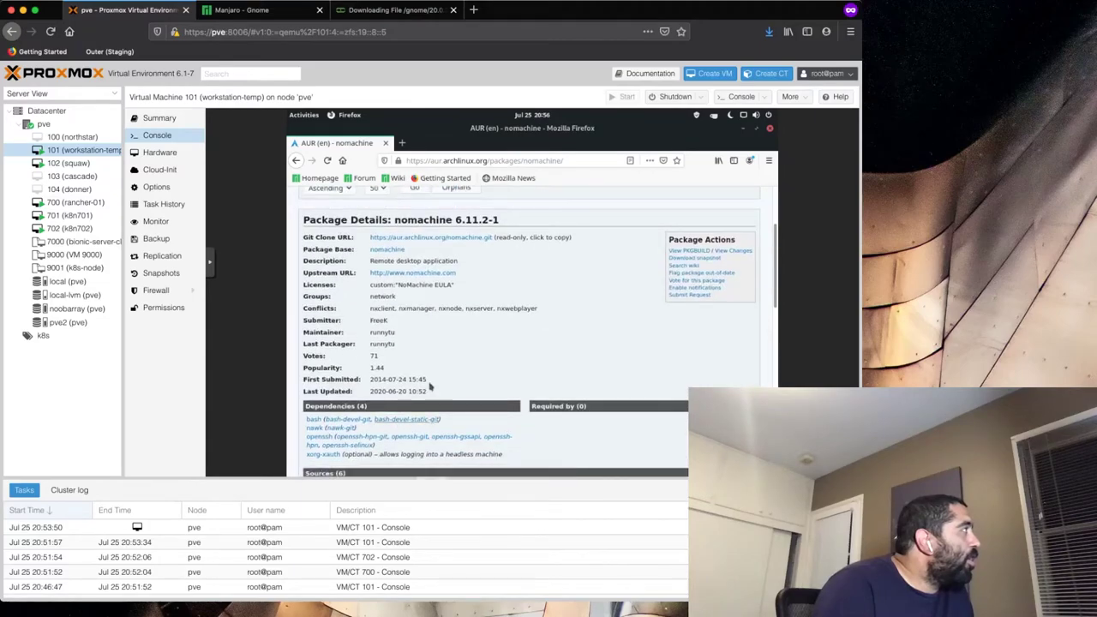
{"action": "double_click", "coordinate": [426, 220]}
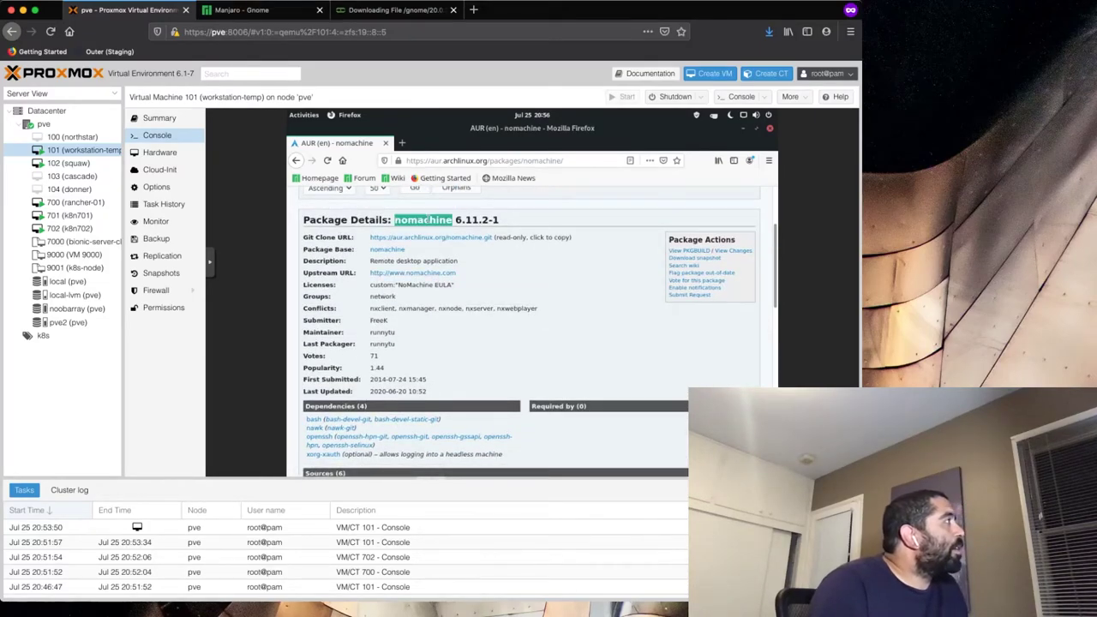
{"action": "right_click", "coordinate": [426, 220]}
{"action": "left_click", "coordinate": [438, 227]}
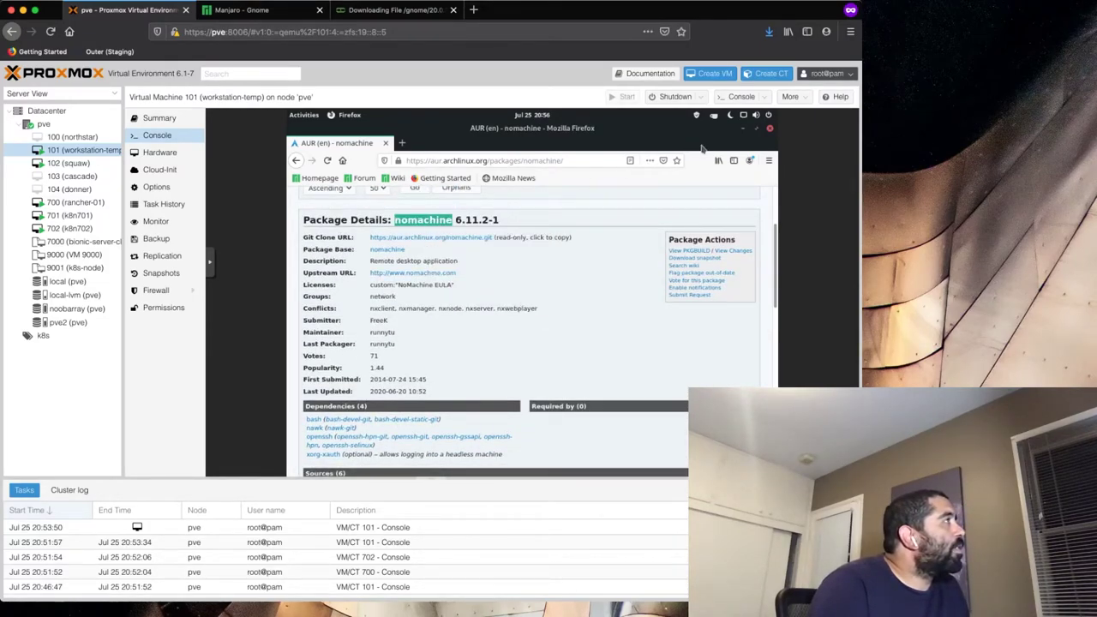
{"action": "left_click", "coordinate": [741, 129]}
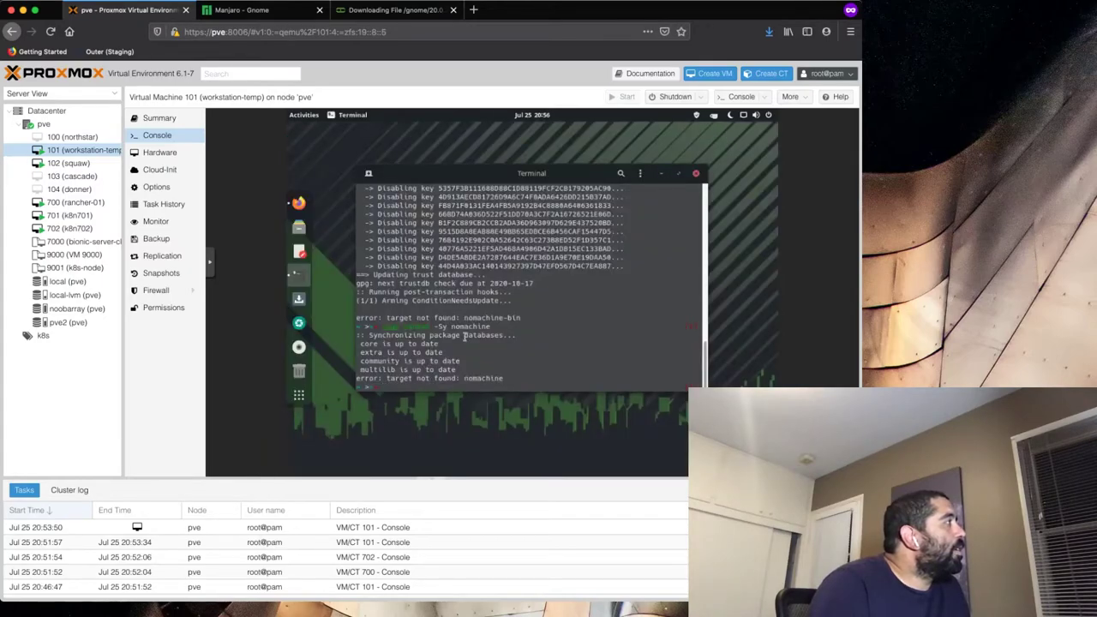
- Run 'sudo pacman -S nomachine' twice, dropping the trailing backslash; both report target not found
{"action": "type", "text": "sudo "}
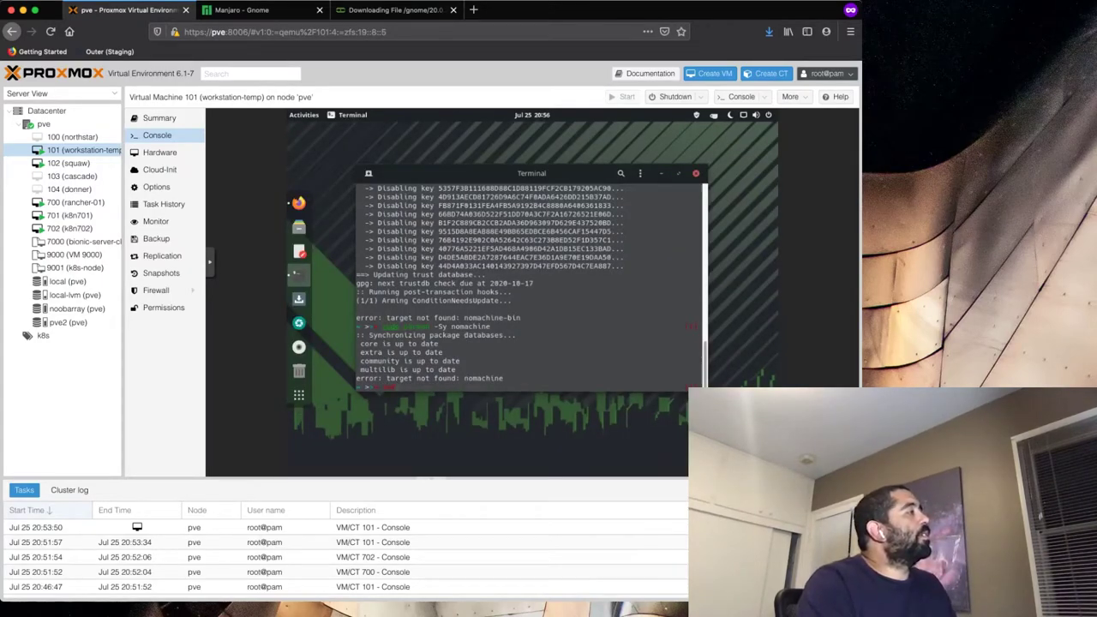
{"action": "type", "text": "pacman"}
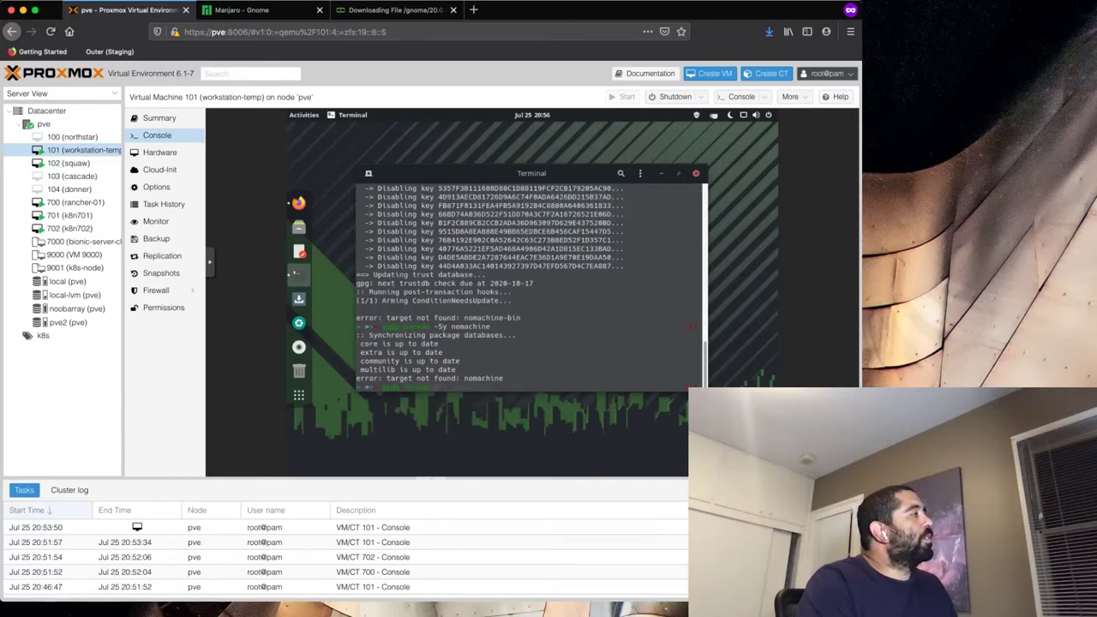
{"action": "left_click", "coordinate": [531, 115]}
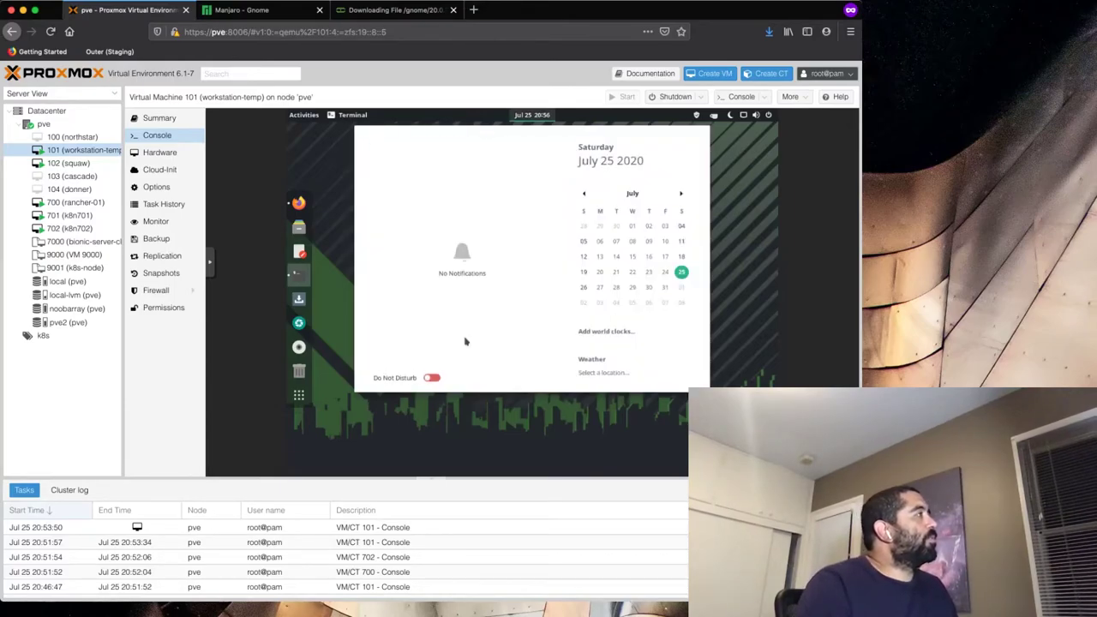
{"action": "left_click", "coordinate": [764, 225]}
{"action": "type", "text": "nomachine\\"}
{"action": "key", "text": "Return"}
{"action": "key", "text": "Return"}
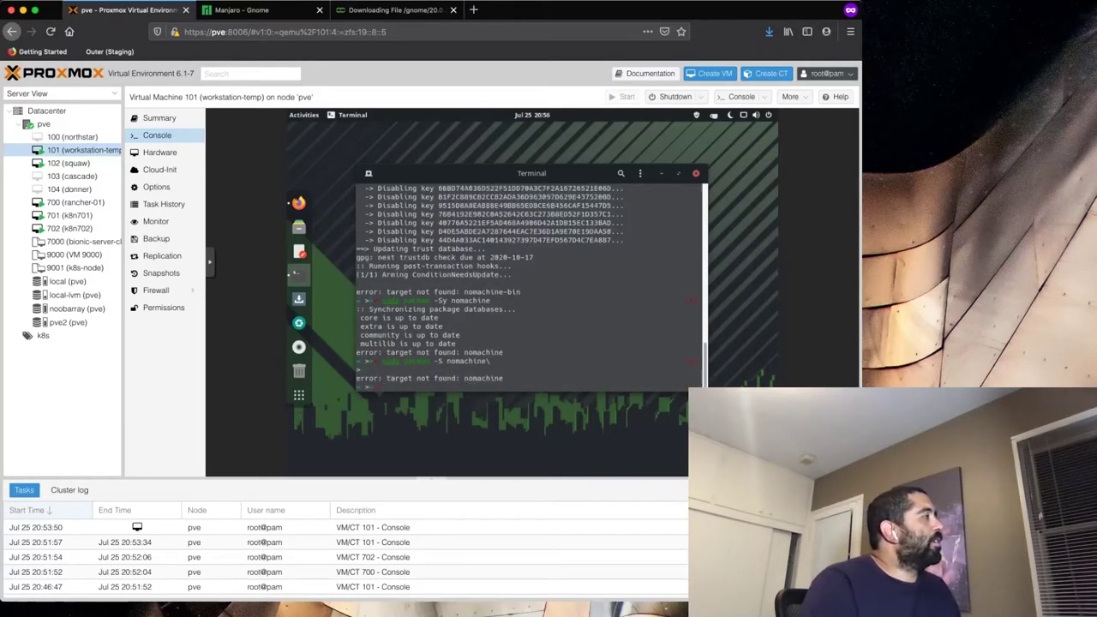
{"action": "key", "text": "Up"}
{"action": "key", "text": "Return"}
{"action": "key", "text": "BackSpace"}
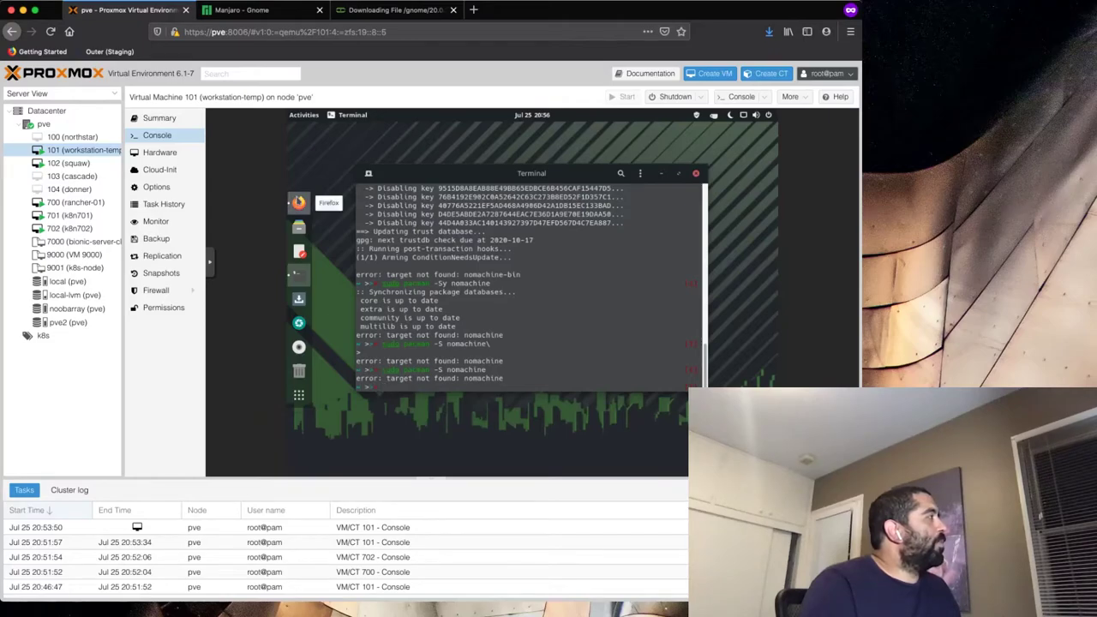
{"action": "left_click", "coordinate": [298, 202]}
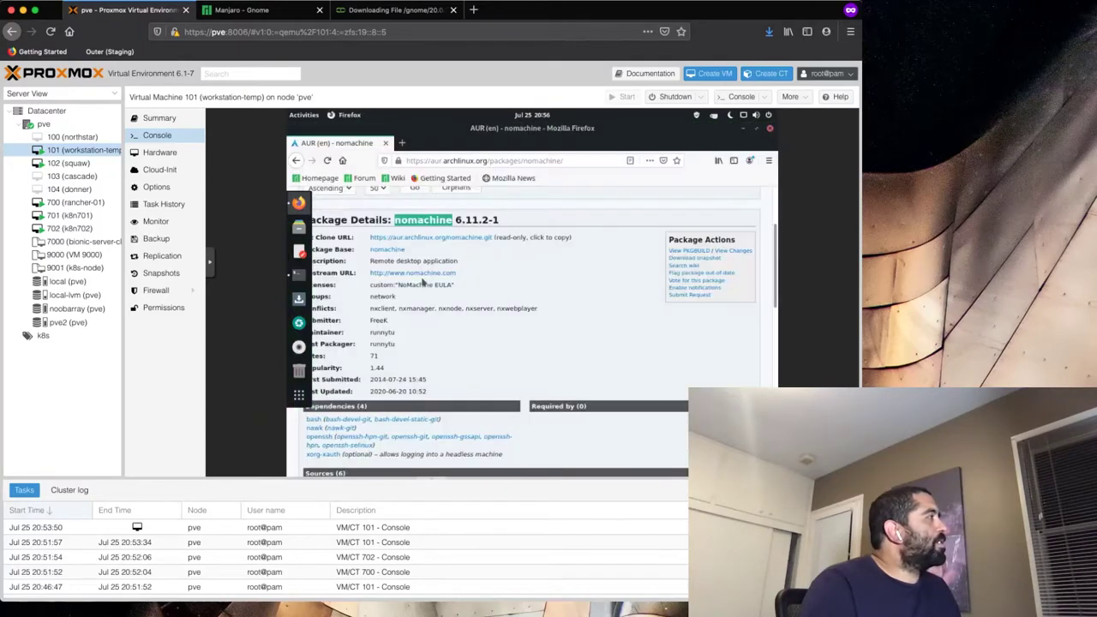
- Search Google for 'install from aur' in a new Firefox tab
{"action": "left_click", "coordinate": [402, 143]}
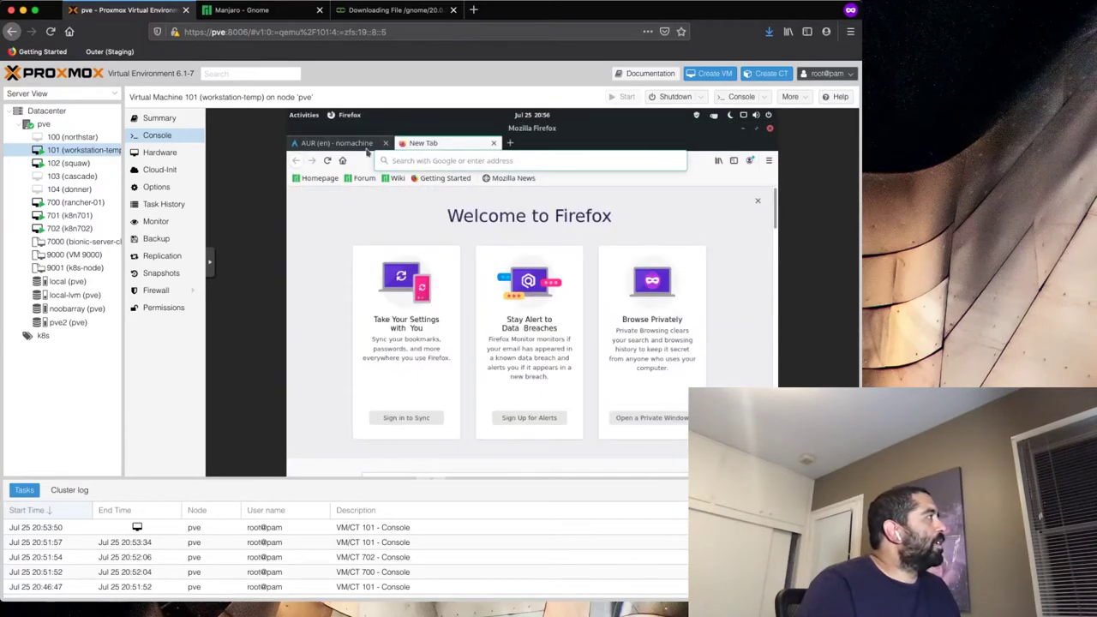
{"action": "type", "text": "install fropm"}
{"action": "key", "text": "alt"}
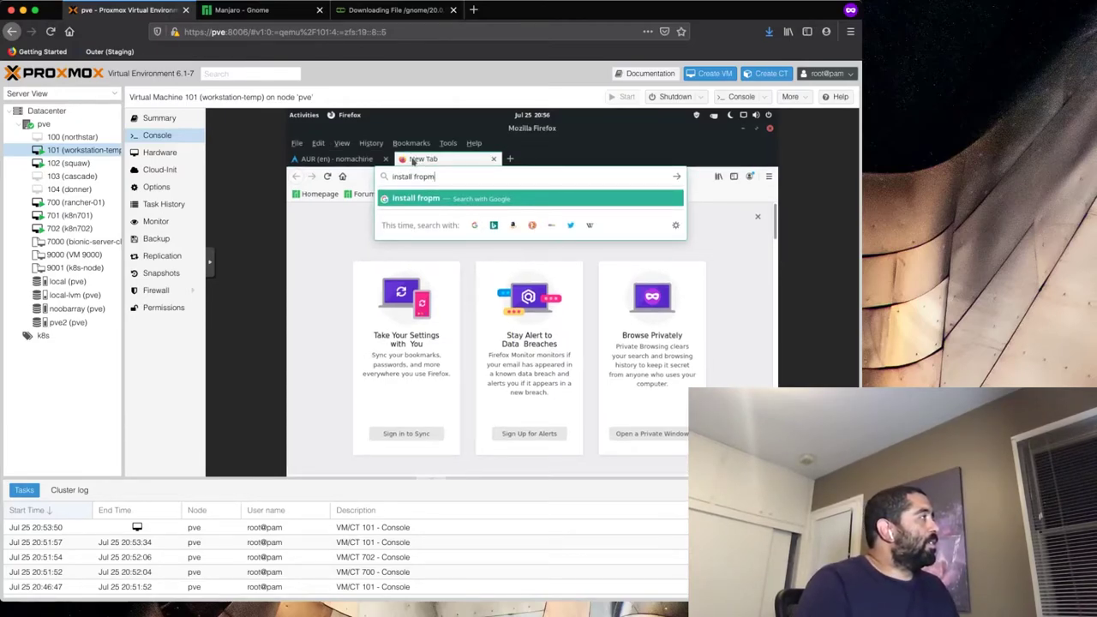
{"action": "key", "text": "alt"}
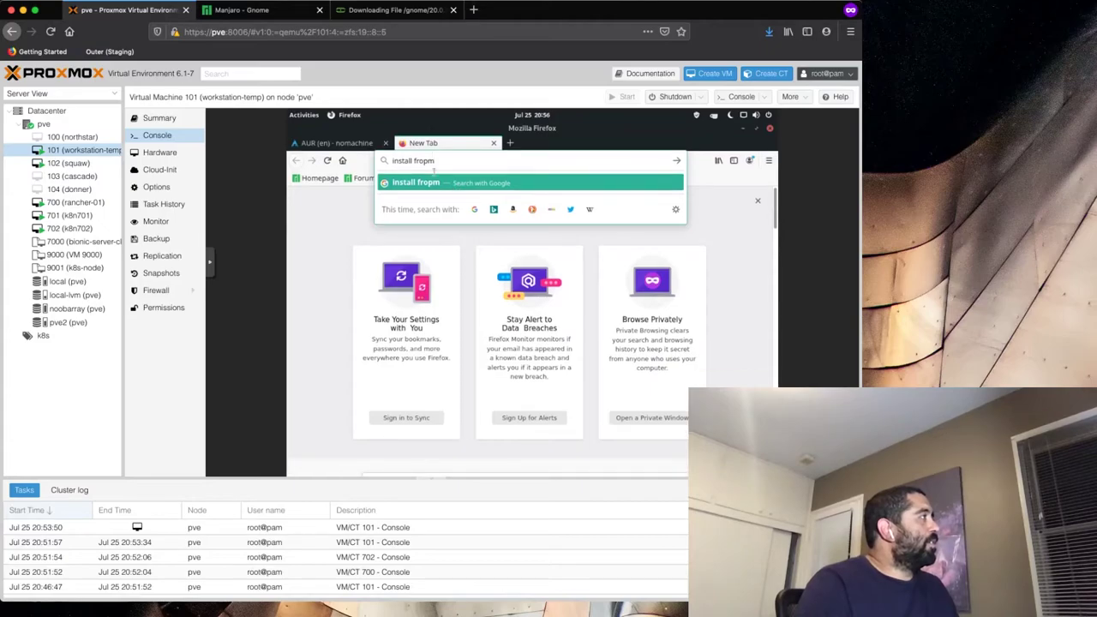
{"action": "key", "text": "BackSpace"}
{"action": "key", "text": "BackSpace"}
{"action": "type", "text": "m a"}
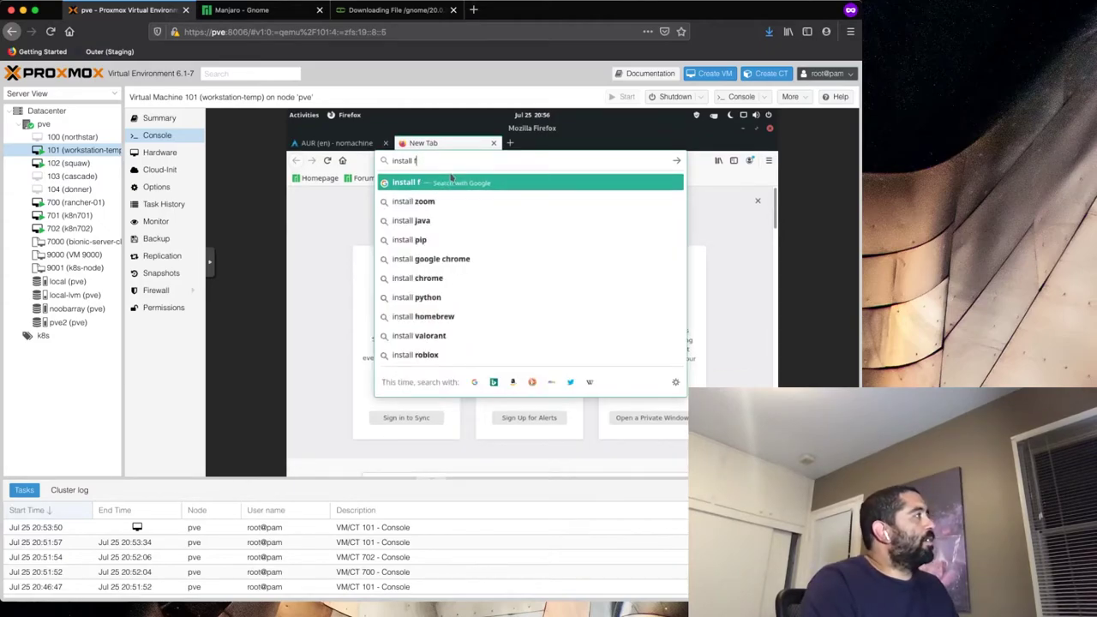
{"action": "type", "text": "ur"}
{"action": "key", "text": "Return"}
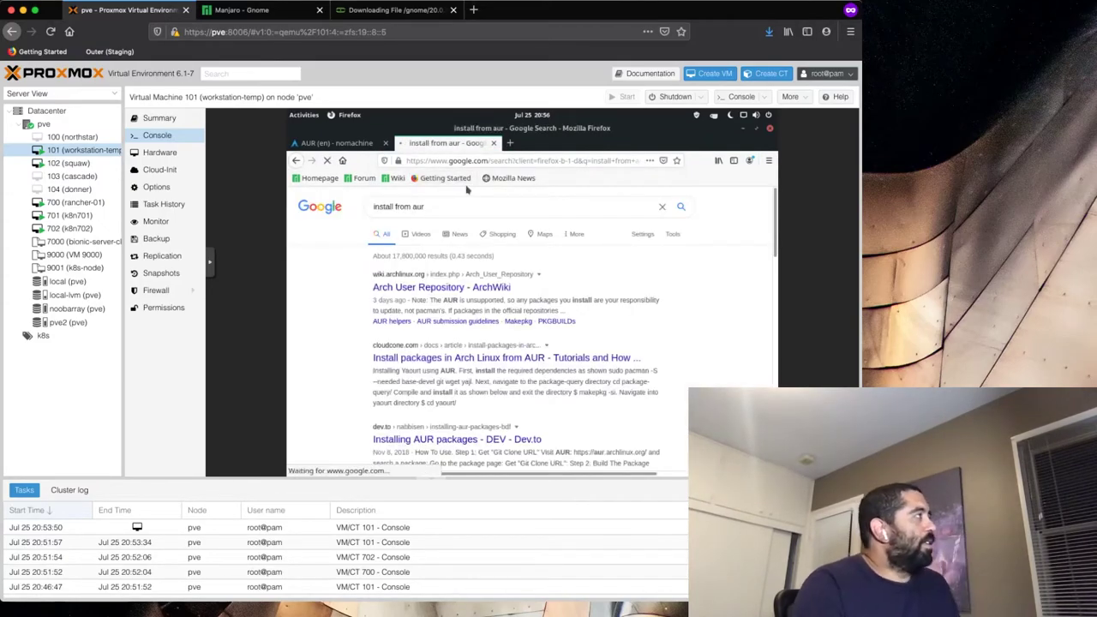
- Read the ArchWiki Arch User Repository article down to 'Acquire build files'
{"action": "left_click", "coordinate": [485, 290]}
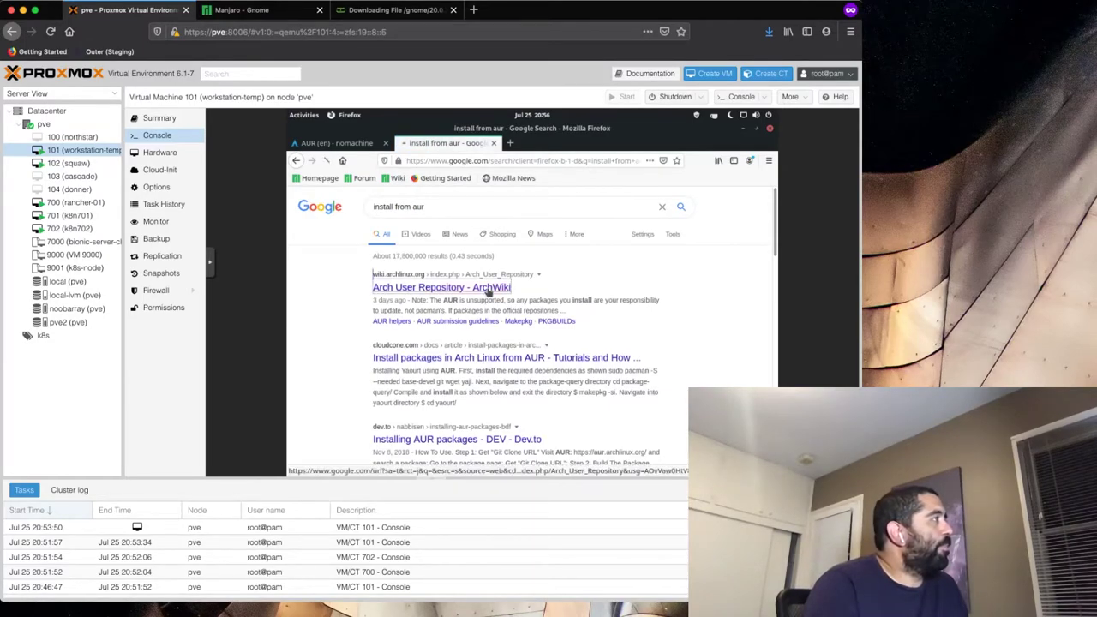
{"action": "scroll", "coordinate": [500, 317], "scroll_direction": "down", "scroll_amount": 6}
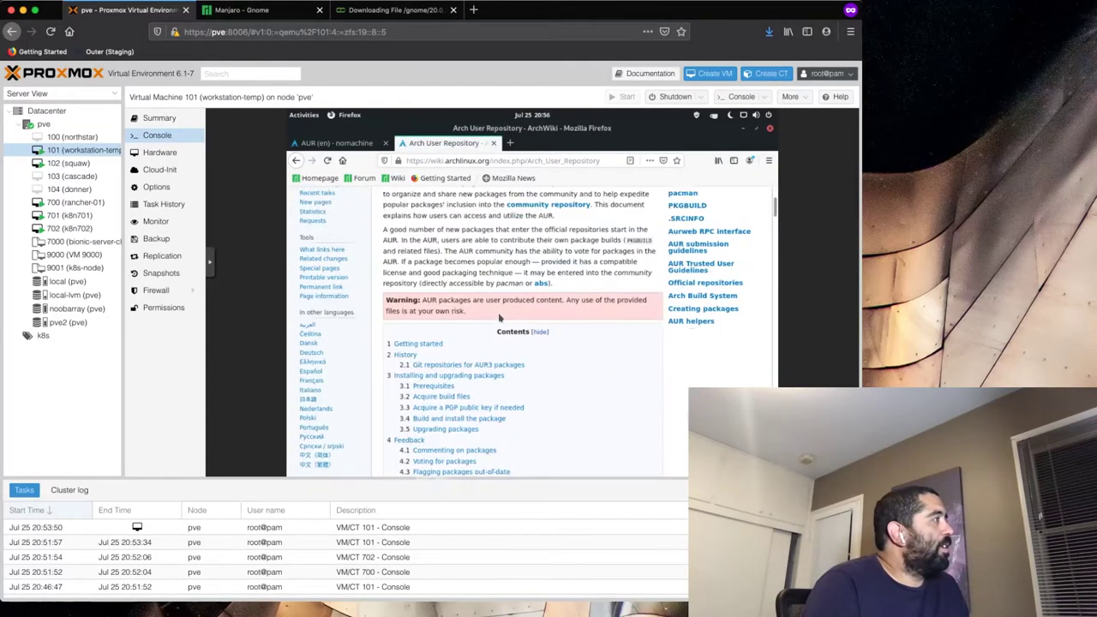
{"action": "scroll", "coordinate": [500, 317], "scroll_direction": "down", "scroll_amount": 5}
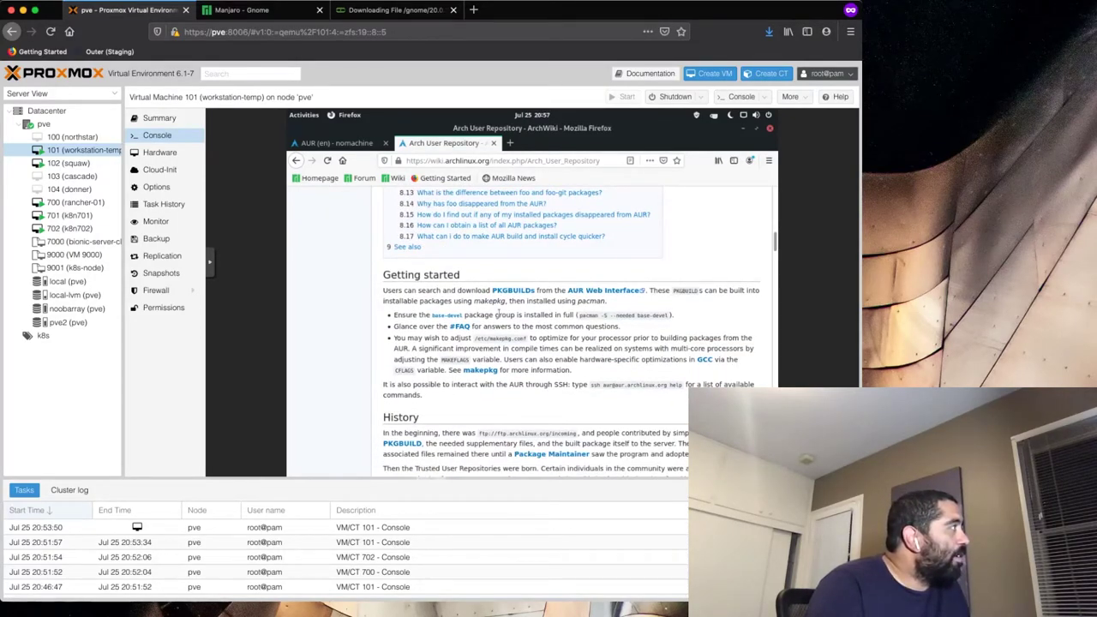
{"action": "scroll", "coordinate": [500, 317], "scroll_direction": "down", "scroll_amount": 2}
{"action": "scroll", "coordinate": [500, 317], "scroll_direction": "down", "scroll_amount": 3}
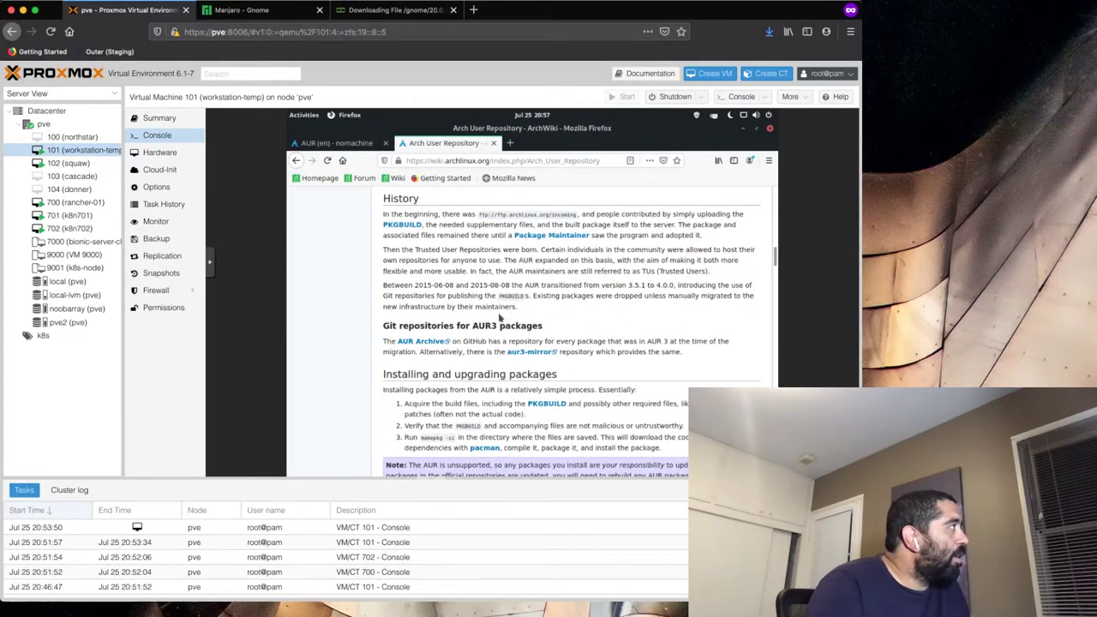
{"action": "scroll", "coordinate": [500, 317], "scroll_direction": "down", "scroll_amount": 4}
{"action": "scroll", "coordinate": [500, 317], "scroll_direction": "down", "scroll_amount": 4}
{"action": "scroll", "coordinate": [500, 318], "scroll_direction": "down", "scroll_amount": 1}
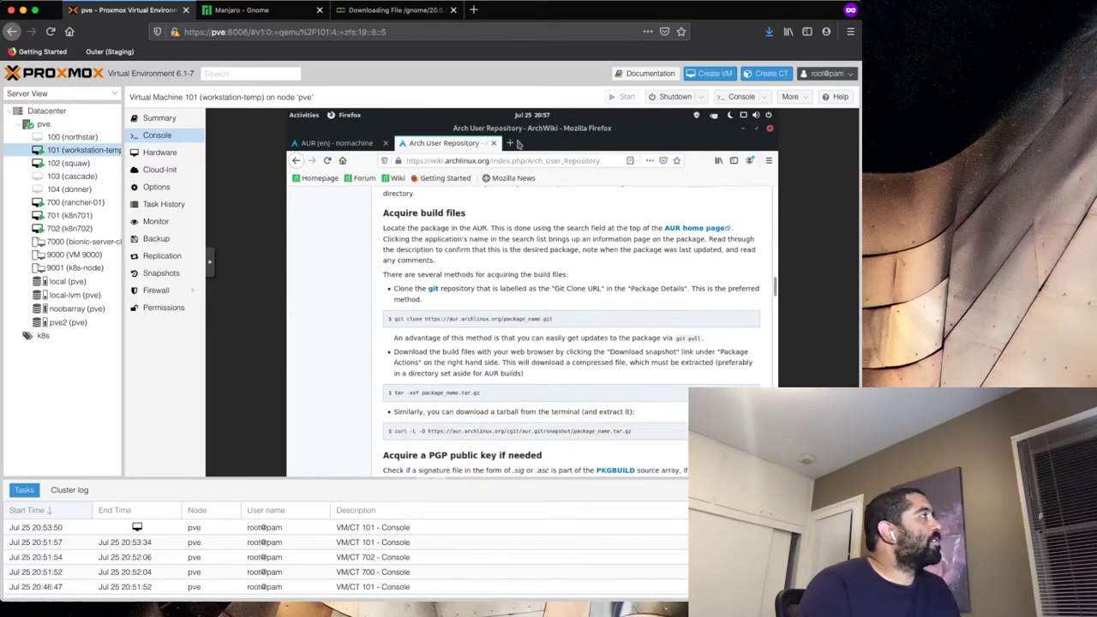
- Search 'github yay' in a new tab, skim the Jguer/yay README, then return to the terminal
{"action": "left_click", "coordinate": [512, 144]}
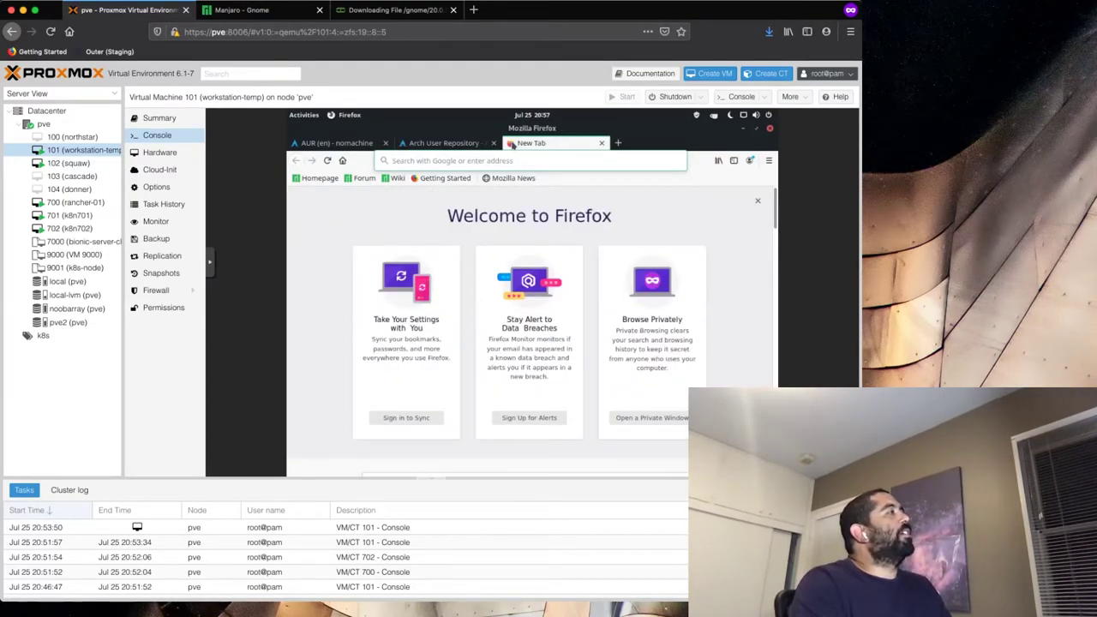
{"action": "type", "text": "github yay"}
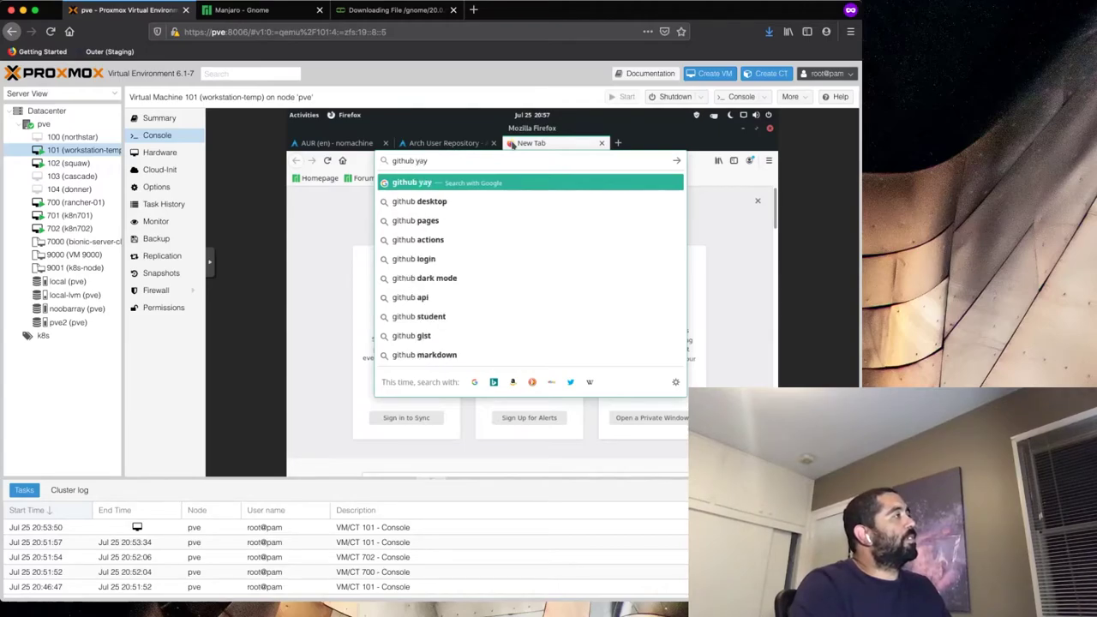
{"action": "key", "text": "Return"}
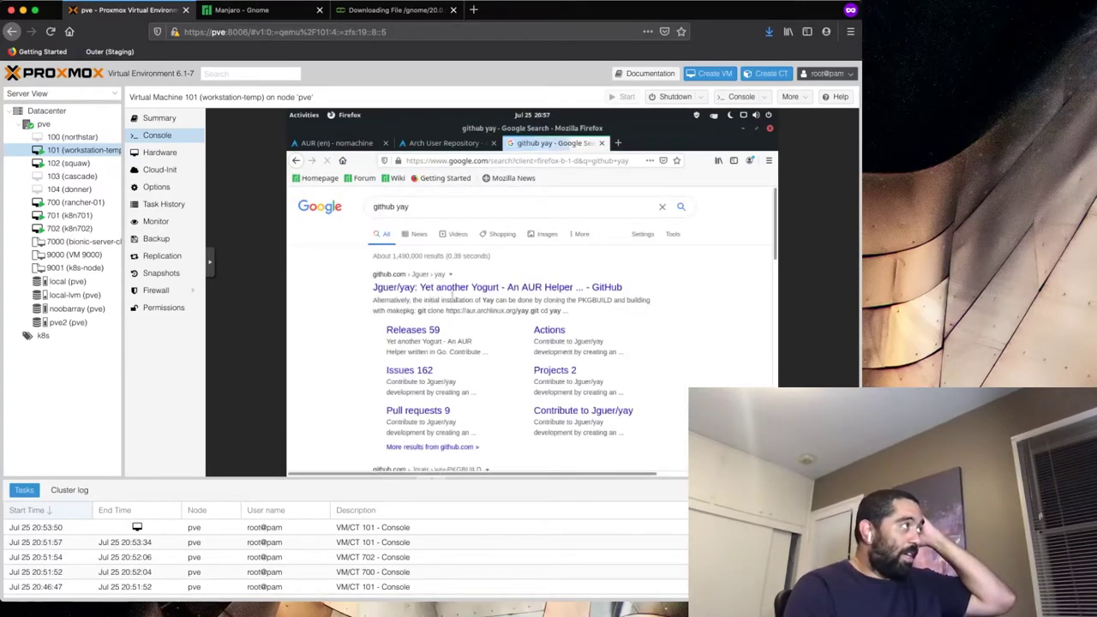
{"action": "left_click", "coordinate": [557, 288]}
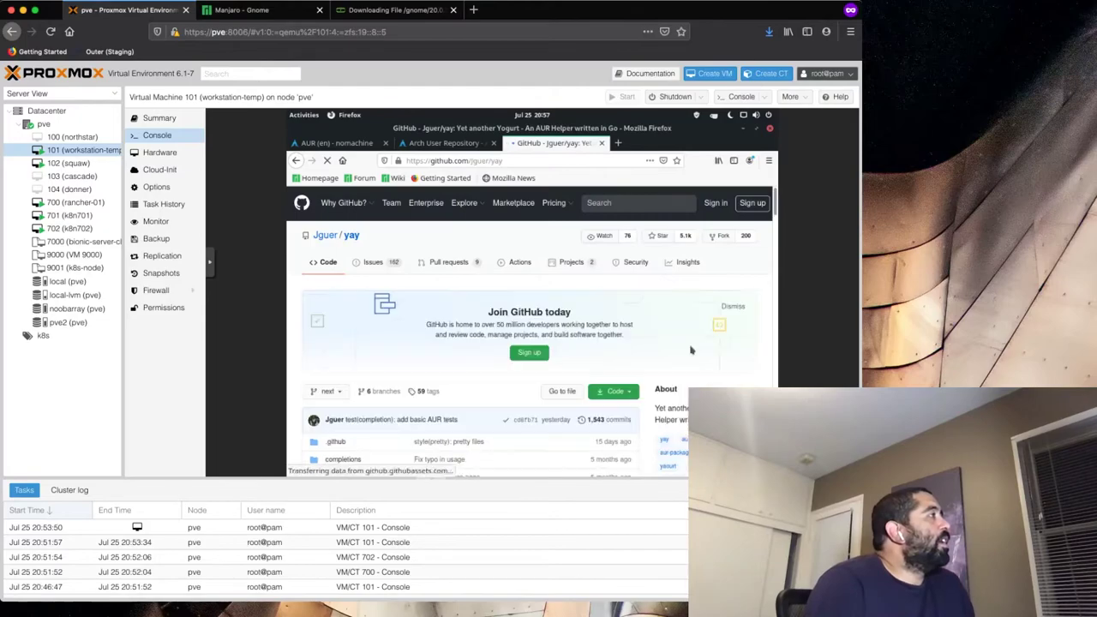
{"action": "scroll", "coordinate": [691, 349], "scroll_direction": "down", "scroll_amount": 10}
{"action": "scroll", "coordinate": [691, 349], "scroll_direction": "down", "scroll_amount": 10}
{"action": "scroll", "coordinate": [691, 350], "scroll_direction": "down", "scroll_amount": 10}
{"action": "scroll", "coordinate": [691, 350], "scroll_direction": "down", "scroll_amount": 3}
{"action": "scroll", "coordinate": [691, 349], "scroll_direction": "down", "scroll_amount": 1}
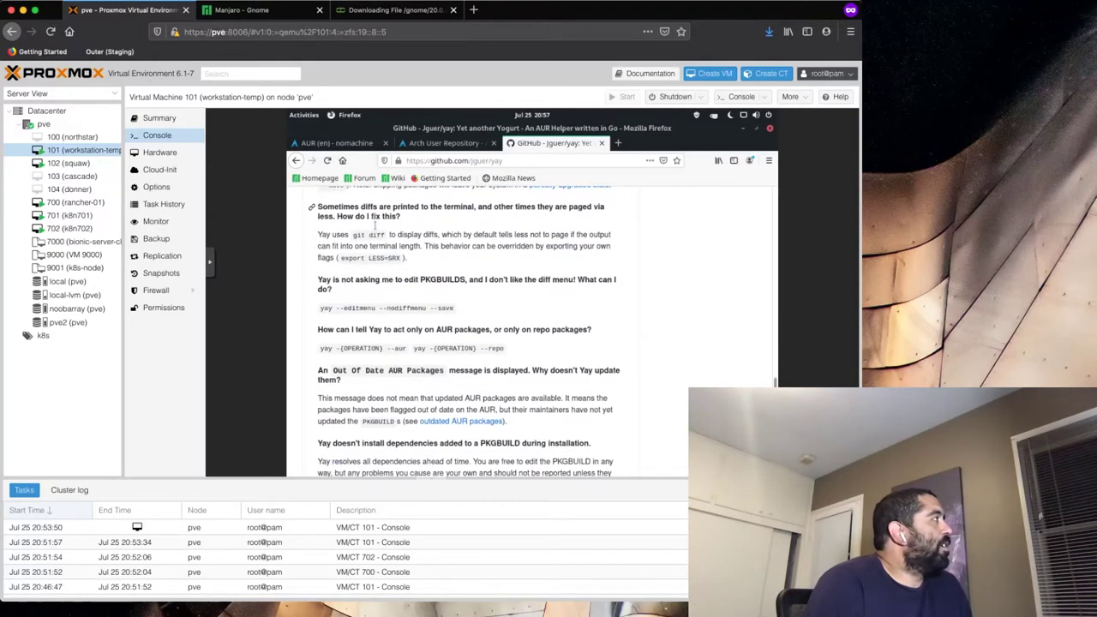
{"action": "left_click", "coordinate": [745, 130]}
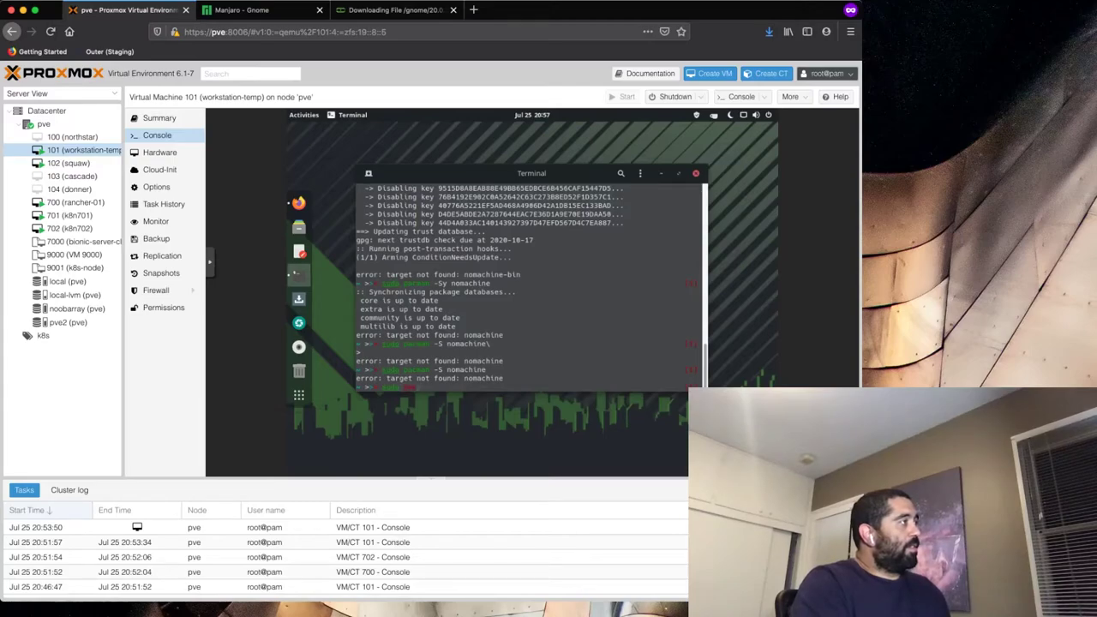
- Install yay with 'pacman -S yay', confirming y, then run 'yay nomachine' to list matches
{"action": "type", "text": "yay"}
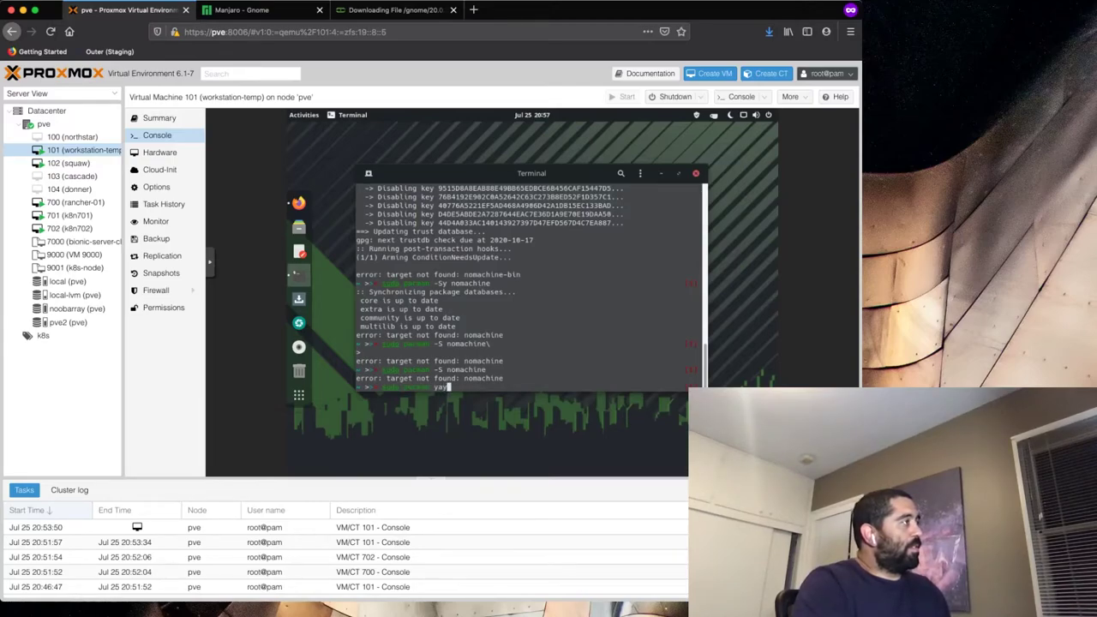
{"action": "key", "text": "Return"}
{"action": "key", "text": "Up"}
{"action": "key", "text": "Left"}
{"action": "type", "text": "-S"}
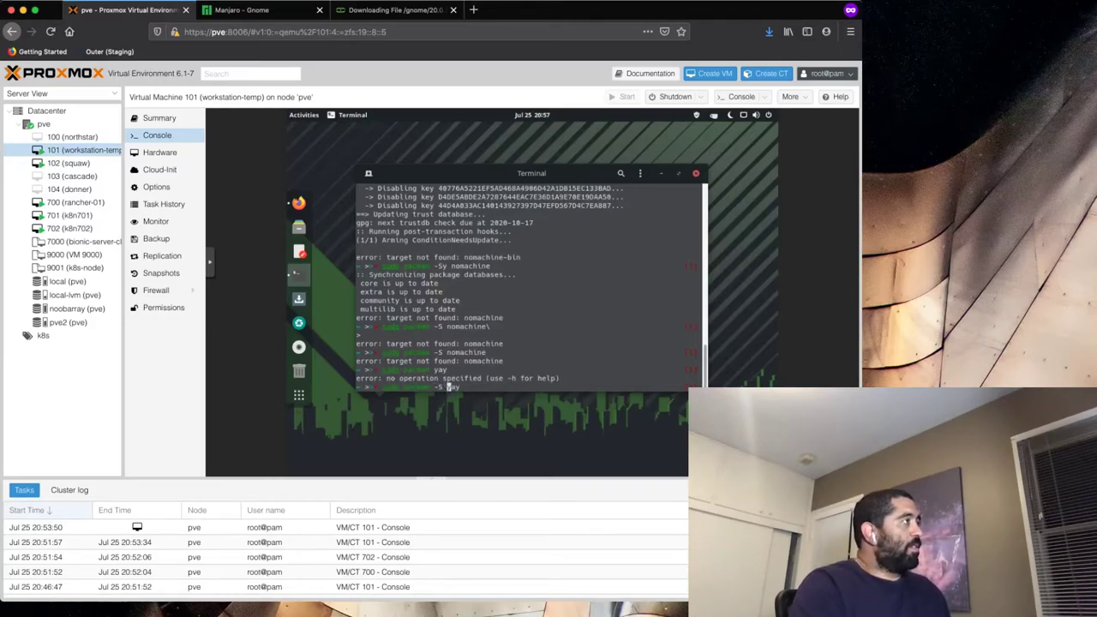
{"action": "key", "text": "Return"}
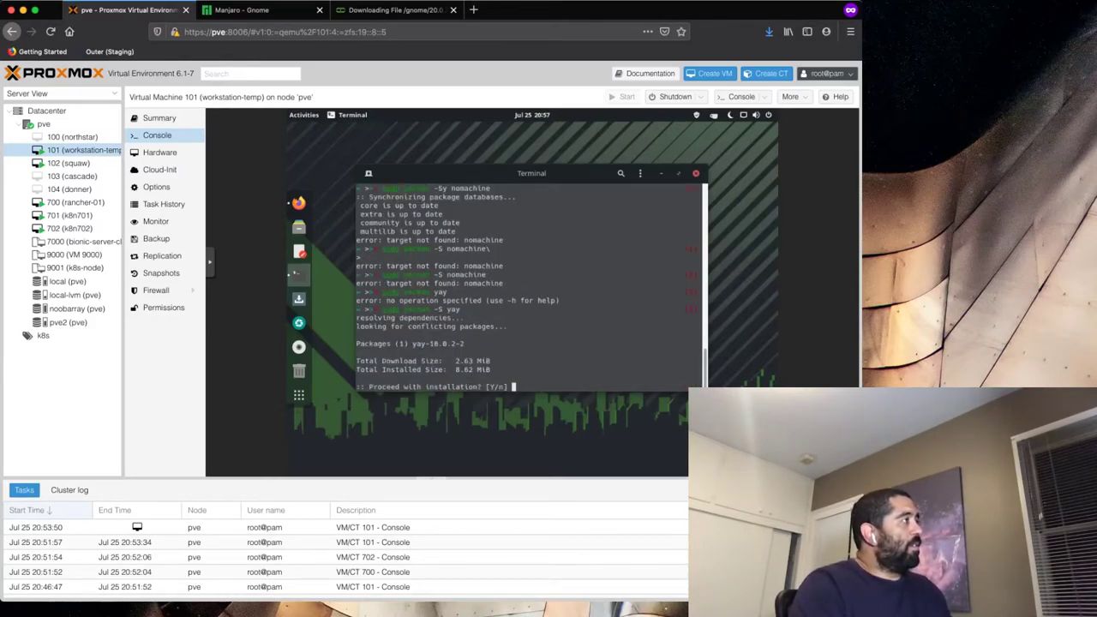
{"action": "type", "text": "y"}
{"action": "key", "text": "Return"}
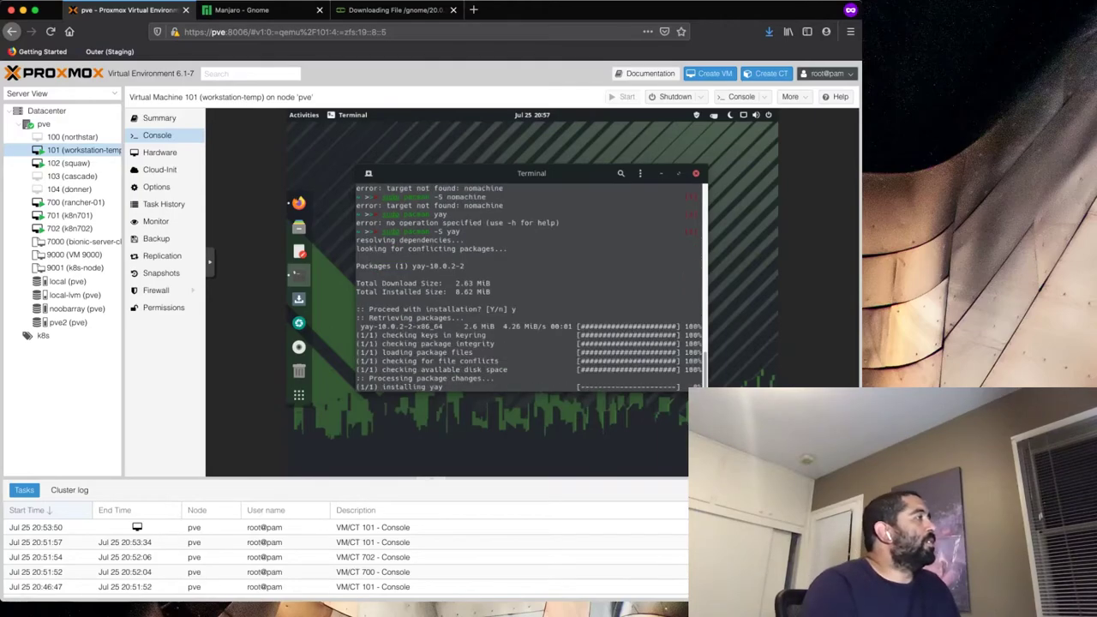
{"action": "type", "text": "yay "}
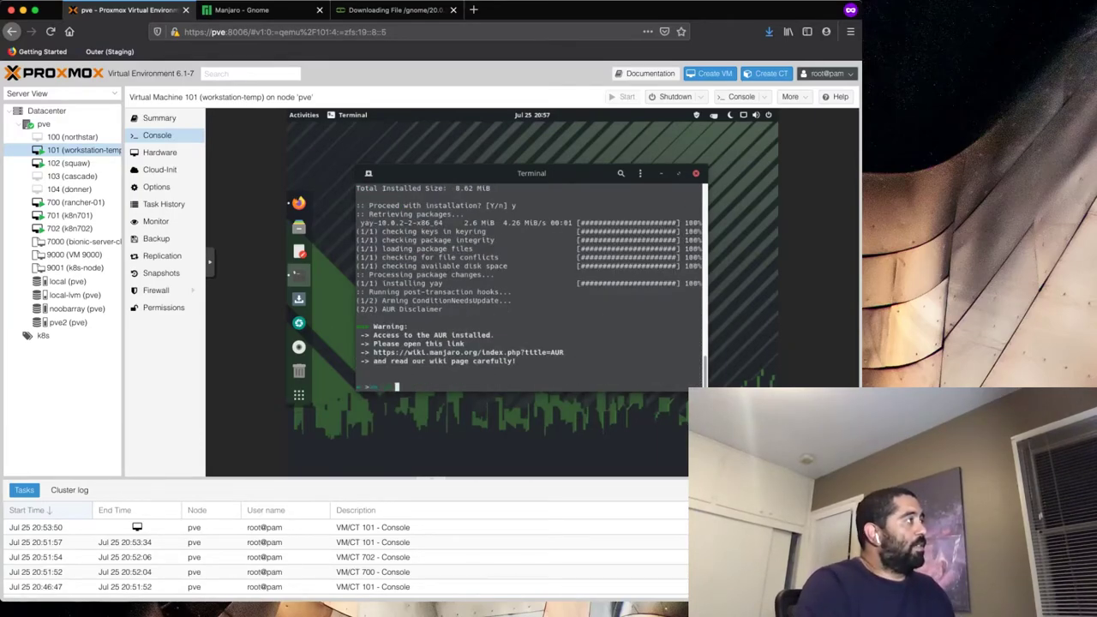
{"action": "type", "text": "nomachine"}
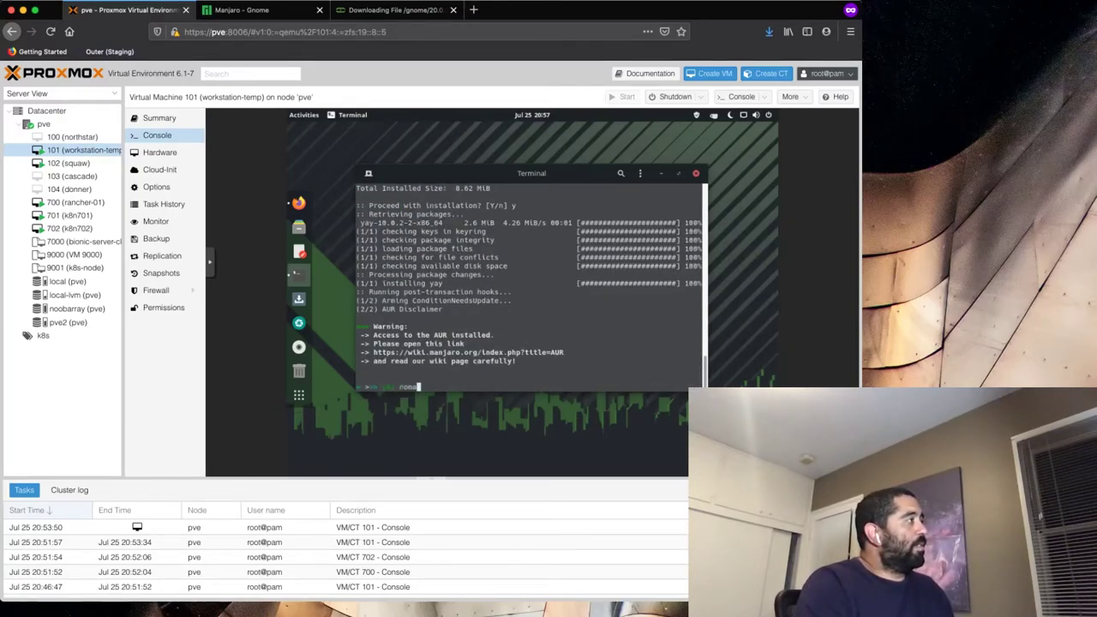
{"action": "key", "text": "Return"}
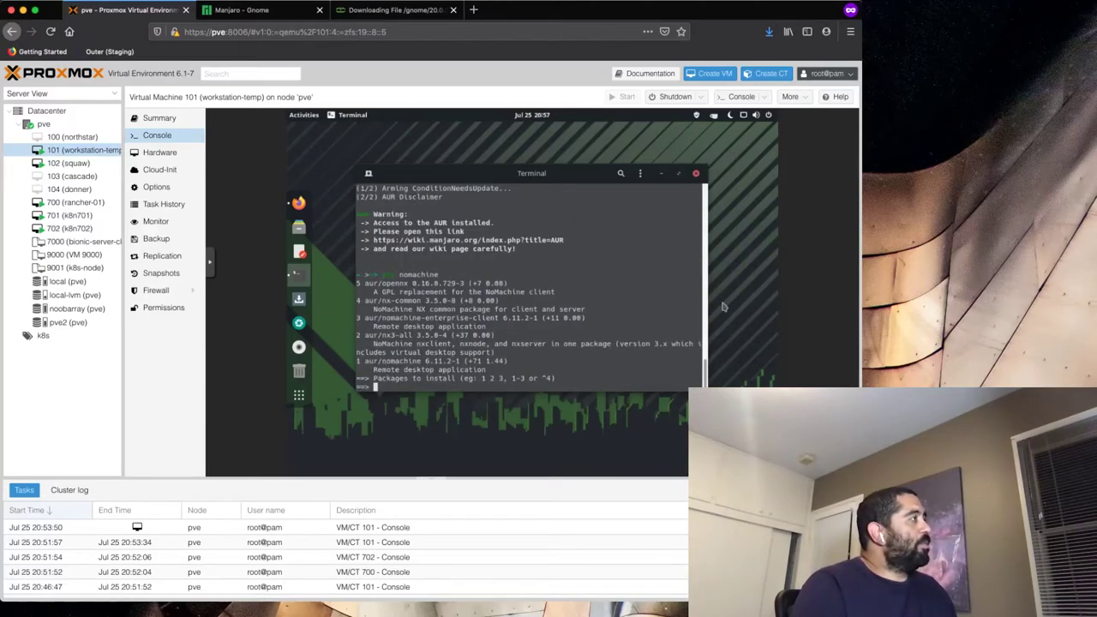
- Choose package 1 in yay, accept the defaults to build and install nomachine, then reboot the VM
{"action": "type", "text": "1"}
{"action": "key", "text": "Return"}
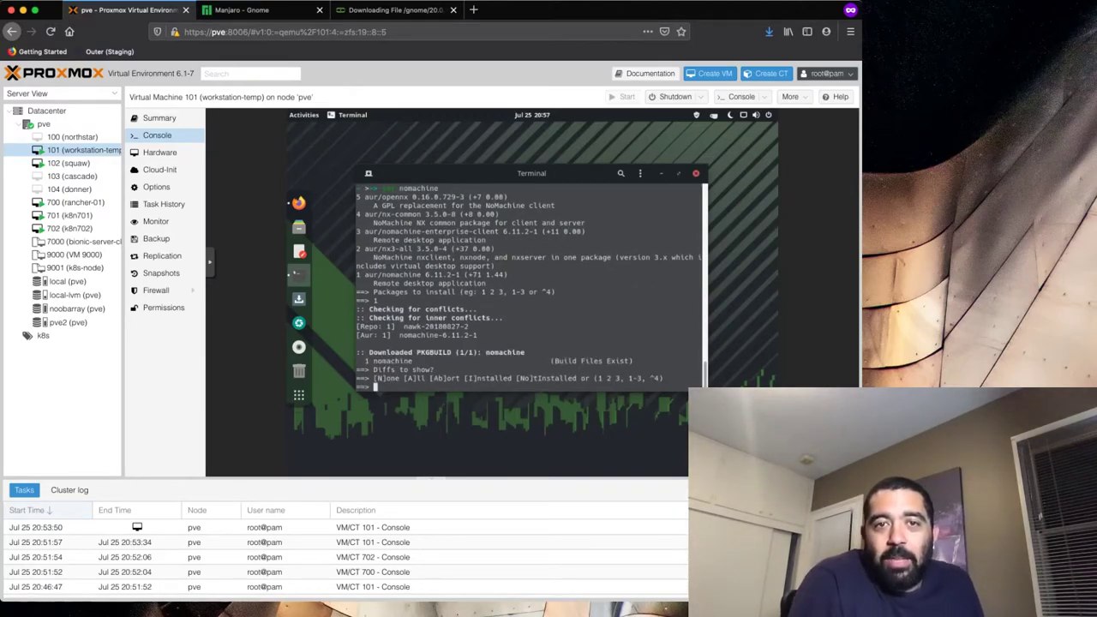
{"action": "key", "text": "Return"}
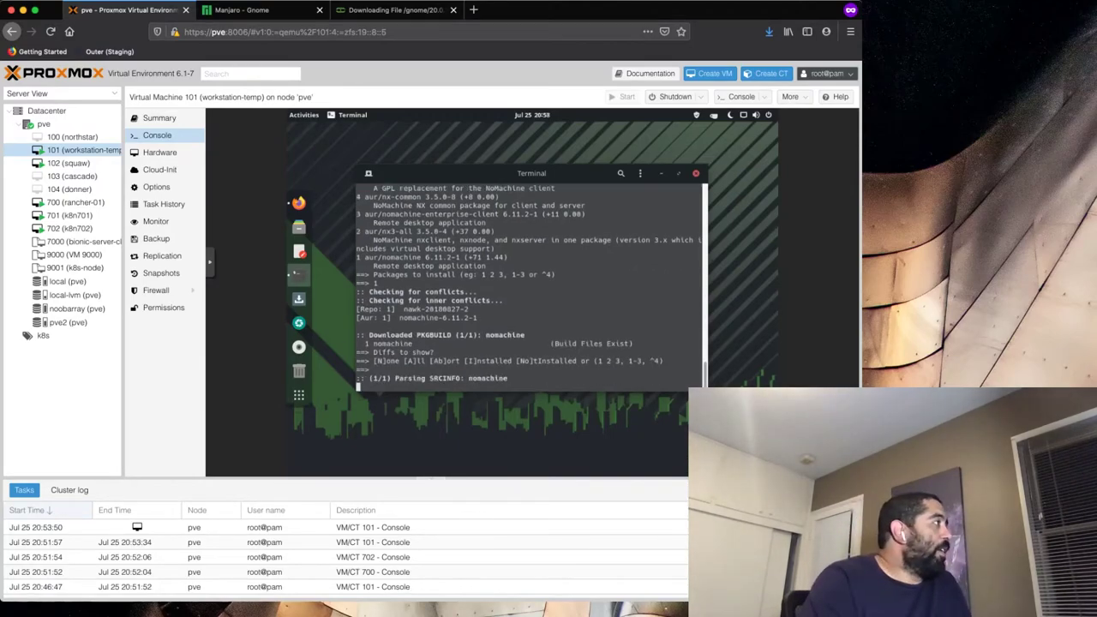
{"action": "key", "text": "Return"}
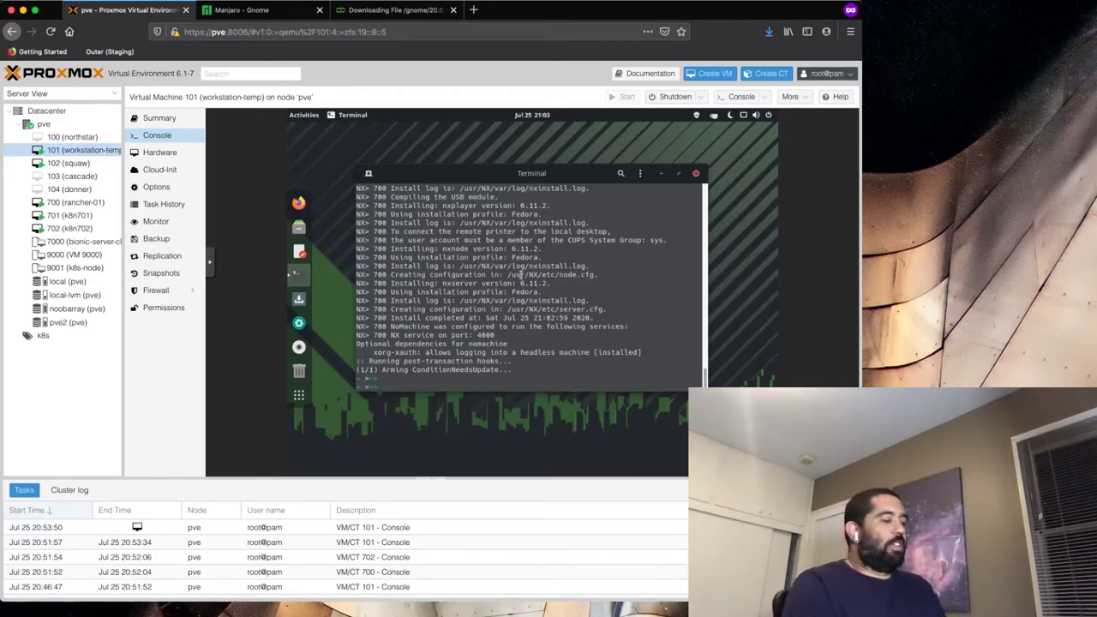
{"action": "type", "text": "sudo pacman nop"}
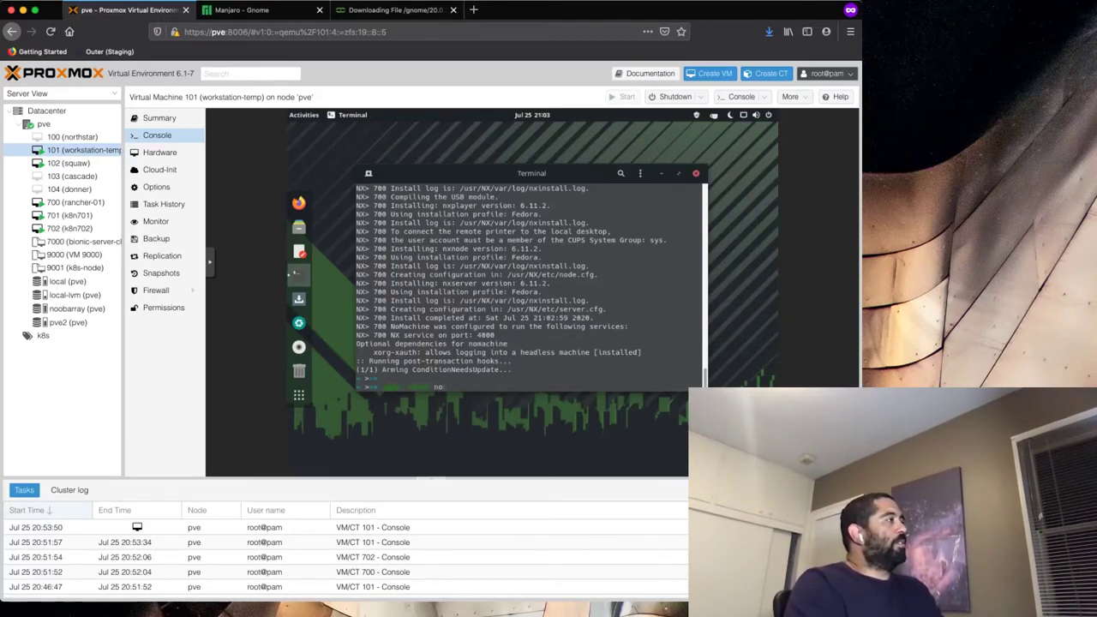
{"action": "key", "text": "Return"}
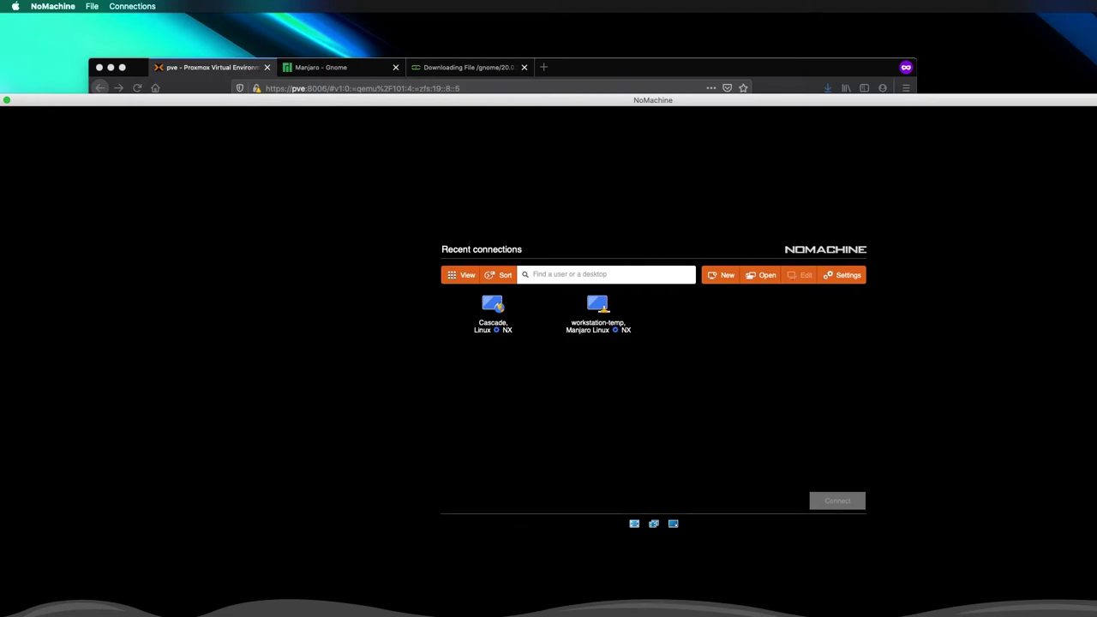
- Resize and reposition the NoMachine window, then connect to workstation-temp and trust the host
{"action": "left_click_drag", "start_coordinate": [1096, 94], "coordinate": [795, 73]}
{"action": "left_click_drag", "start_coordinate": [601, 79], "coordinate": [817, 55]}
{"action": "double_click", "coordinate": [555, 271]}
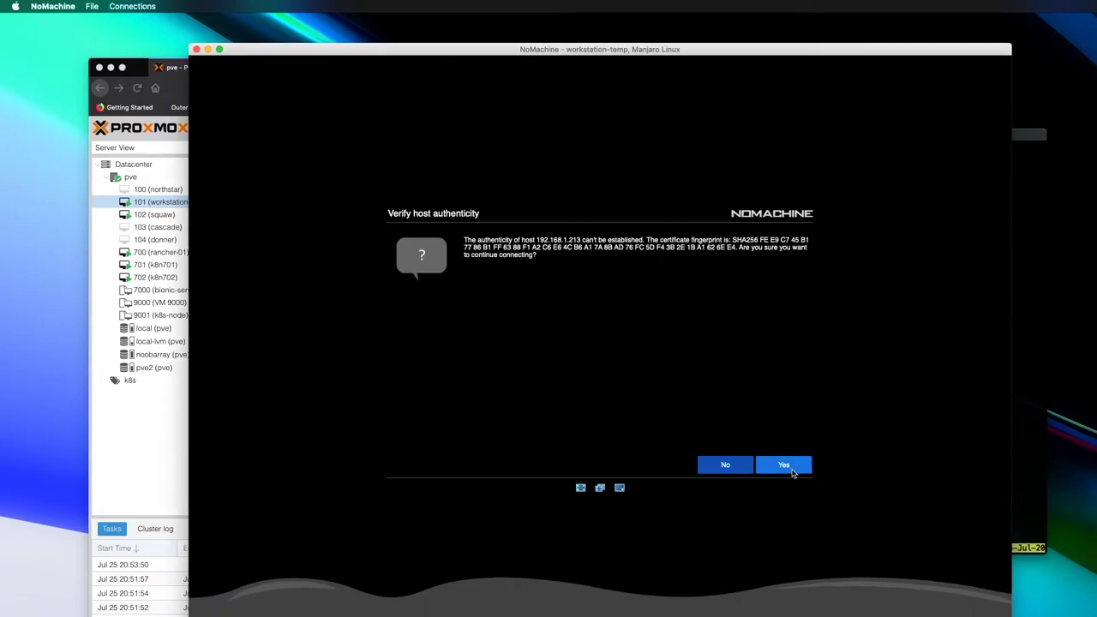
{"action": "left_click", "coordinate": [785, 468]}
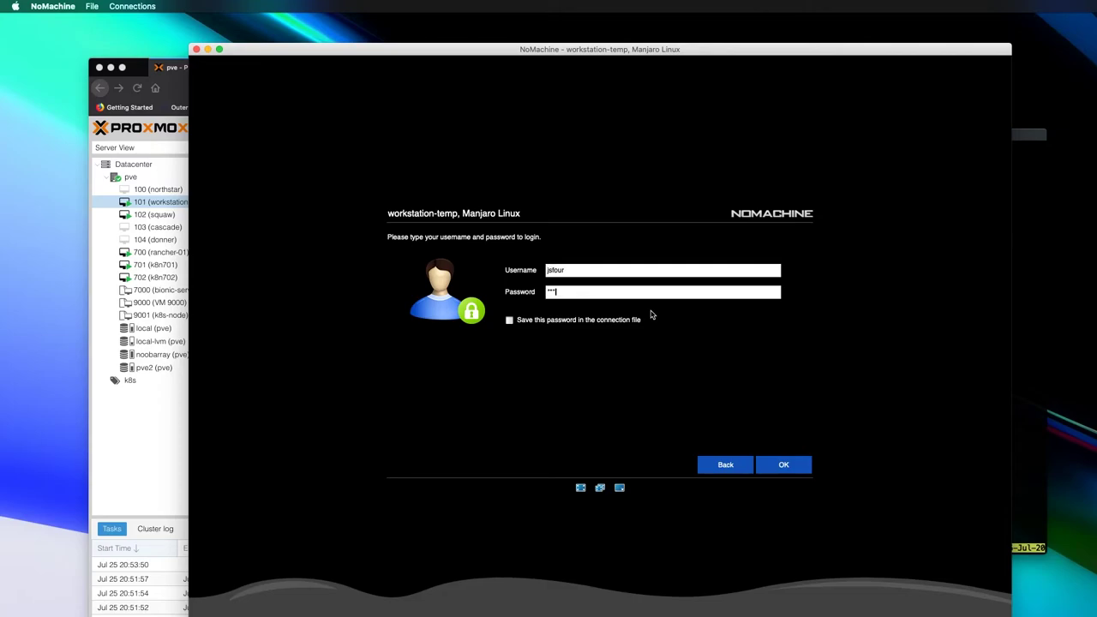
- Submit the login details and dismiss the audio and display resolution notices
{"action": "left_click", "coordinate": [785, 470]}
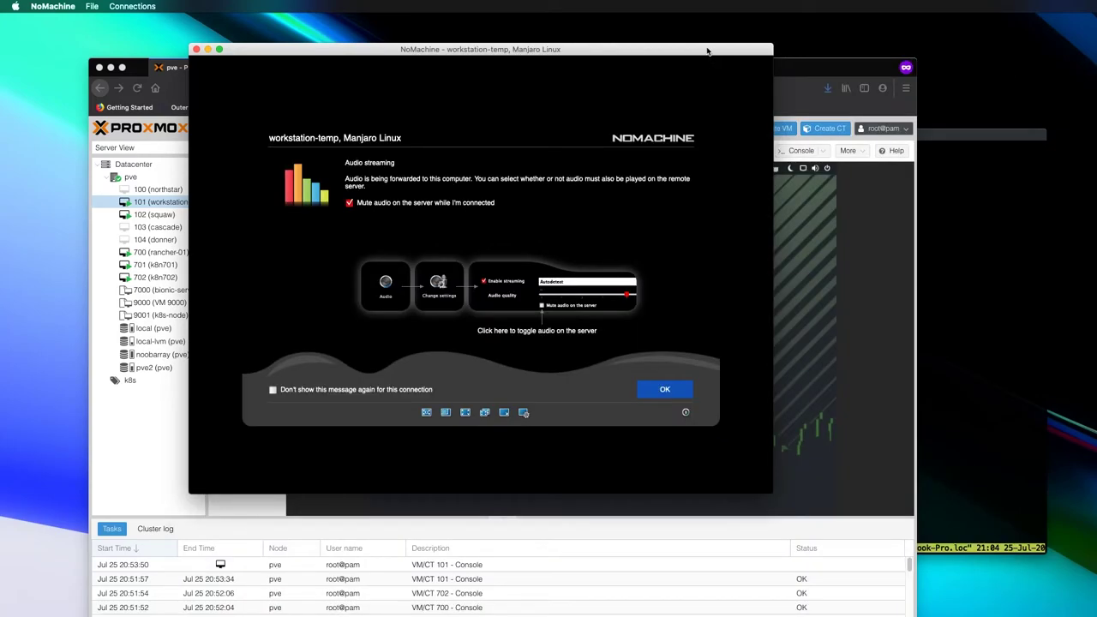
{"action": "left_click", "coordinate": [660, 390]}
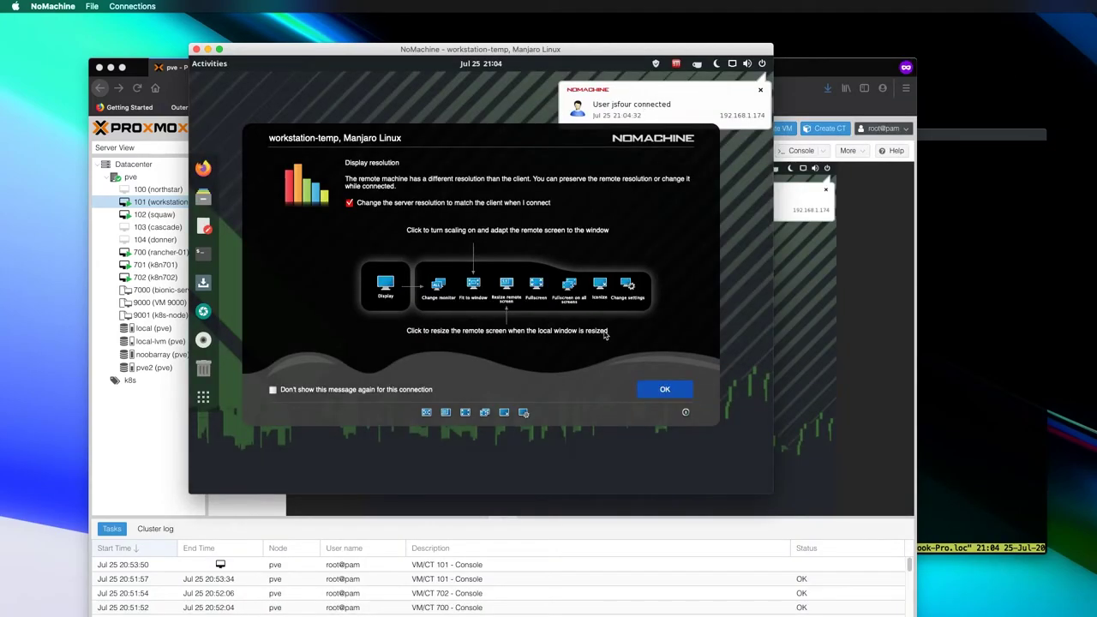
{"action": "left_click", "coordinate": [662, 393]}
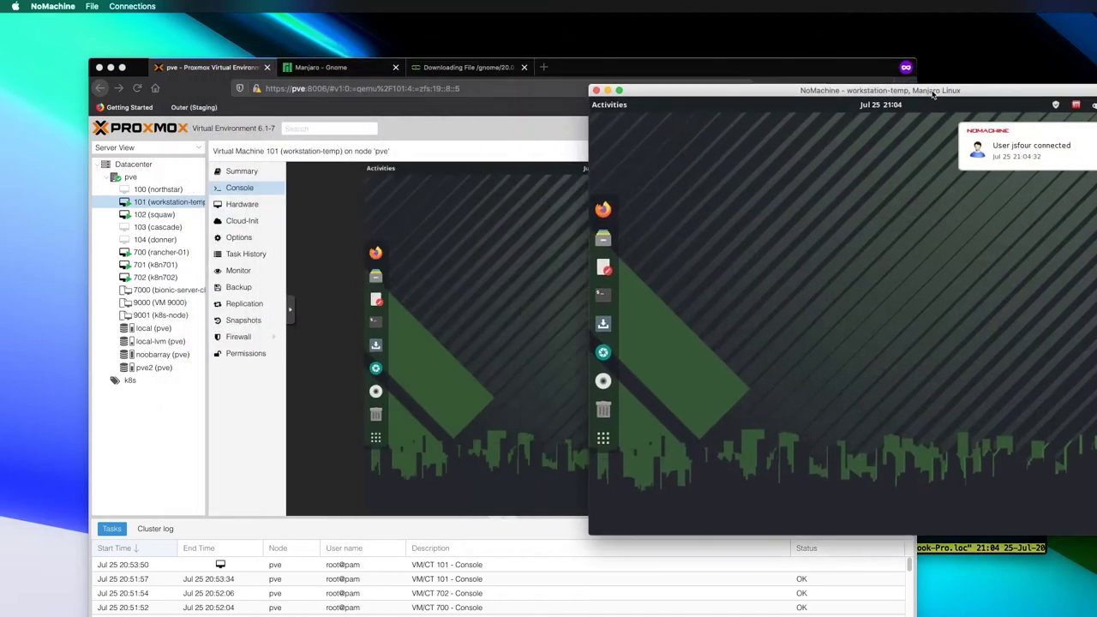
- In the local browser, view the VM 100 northstar console and the Manjaro download page
{"action": "left_click", "coordinate": [486, 133]}
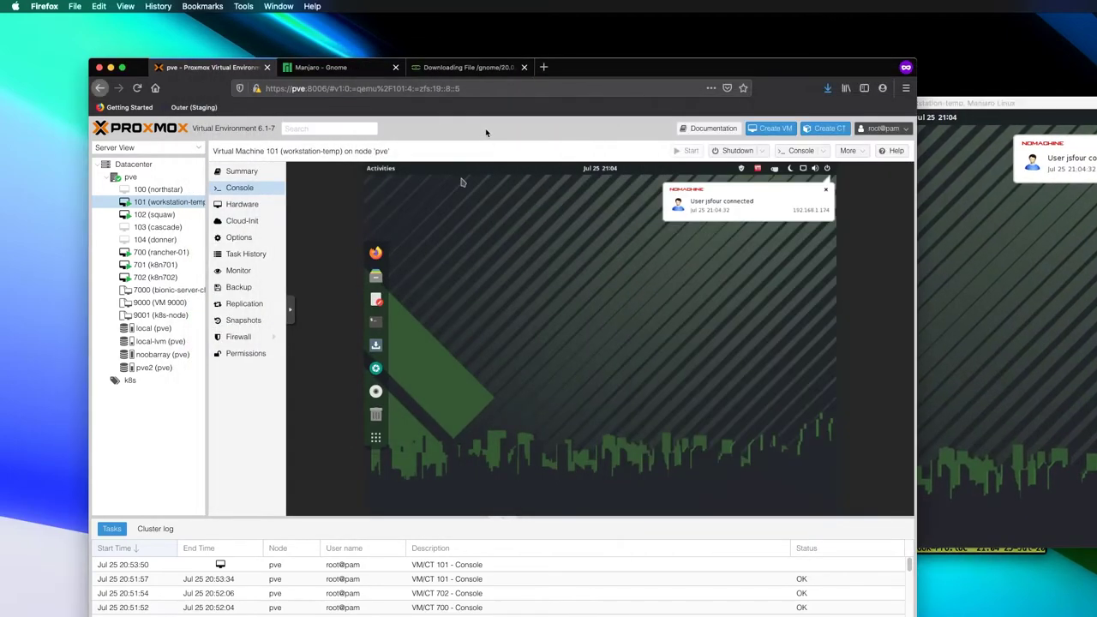
{"action": "left_click", "coordinate": [143, 189]}
{"action": "left_click", "coordinate": [937, 109]}
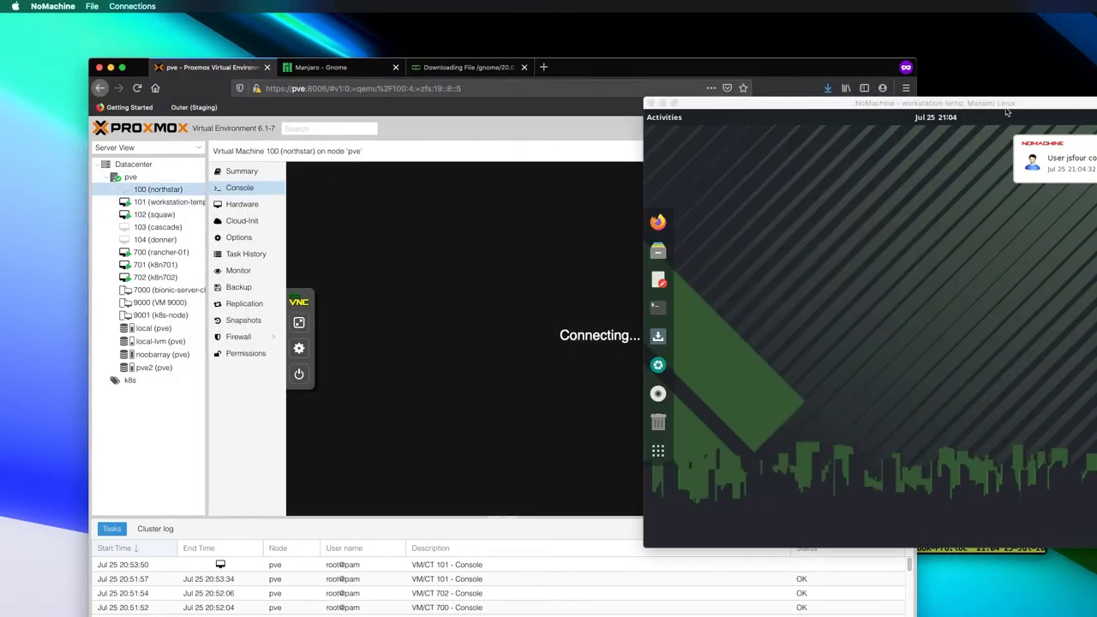
{"action": "left_click", "coordinate": [345, 74]}
{"action": "left_click", "coordinate": [346, 73]}
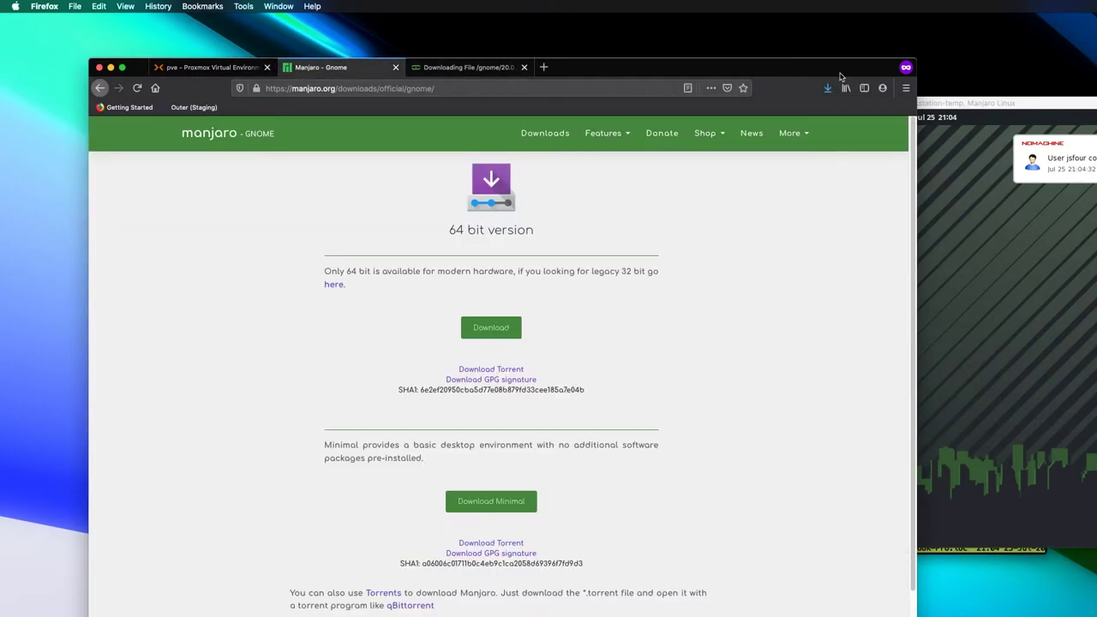
- Enlarge the remote session, launch Firefox on manjaro.org, and bring up the session settings menu
{"action": "left_click", "coordinate": [963, 112]}
{"action": "double_click", "coordinate": [961, 109]}
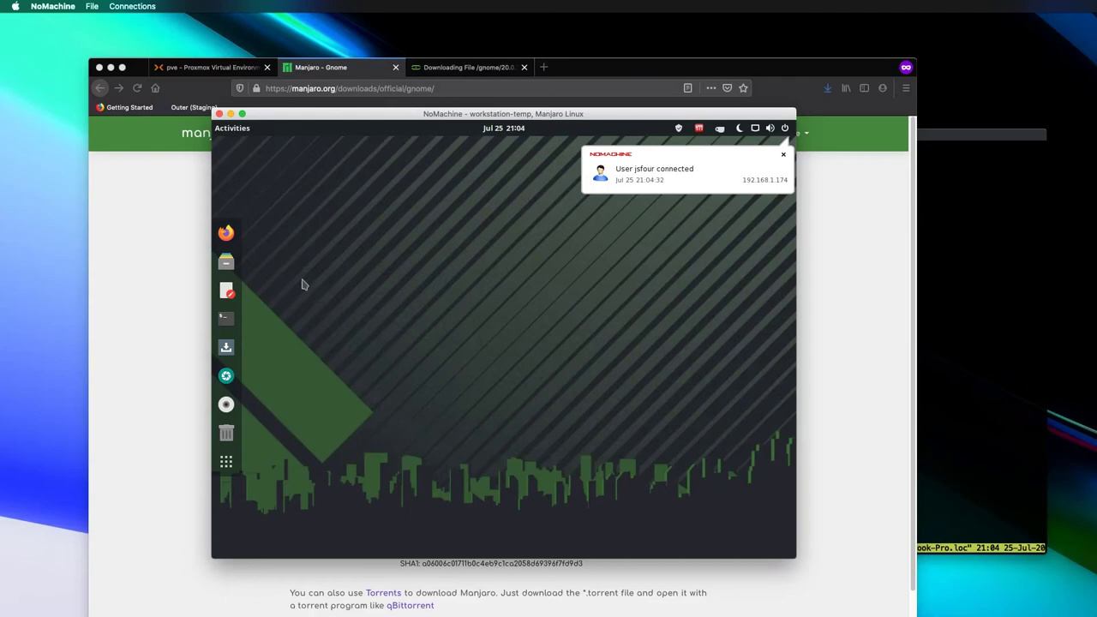
{"action": "left_click", "coordinate": [226, 232]}
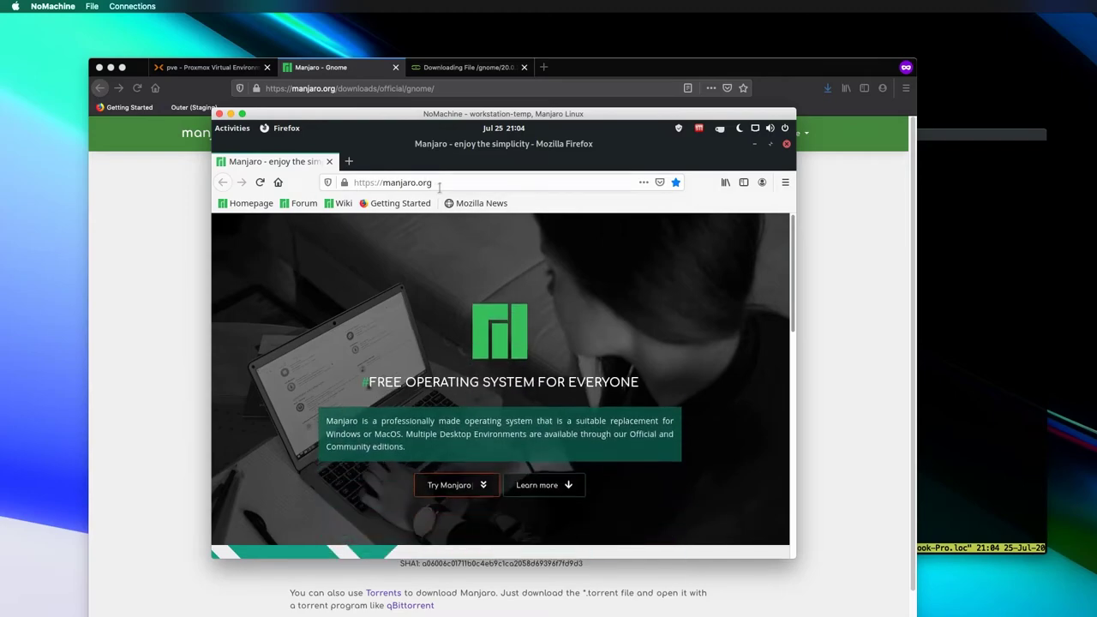
{"action": "left_click", "coordinate": [439, 183]}
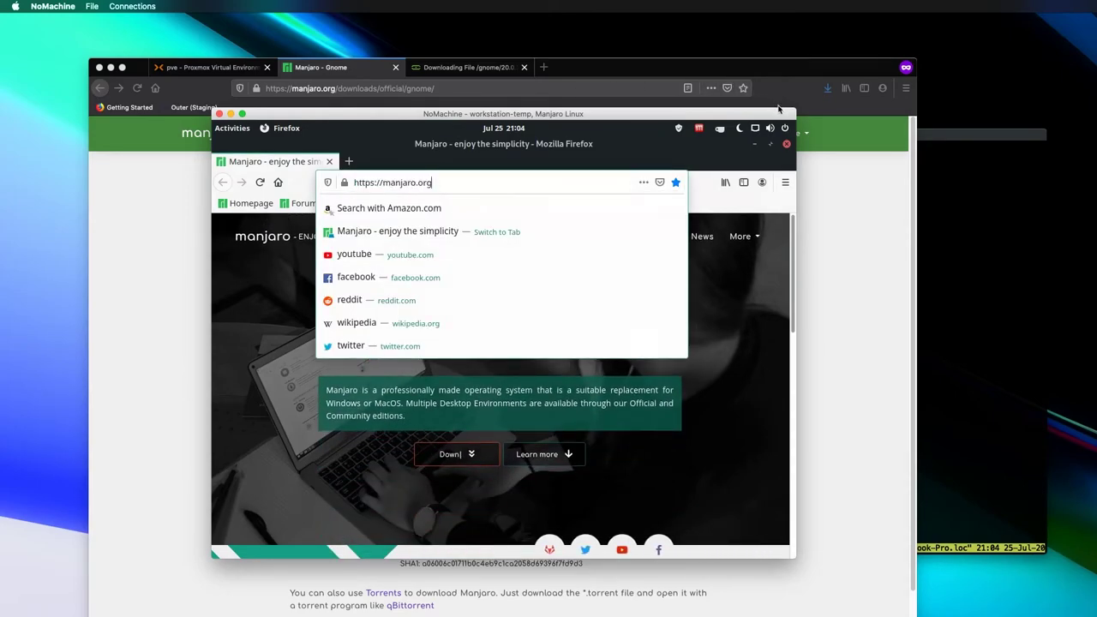
{"action": "left_click", "coordinate": [782, 150]}
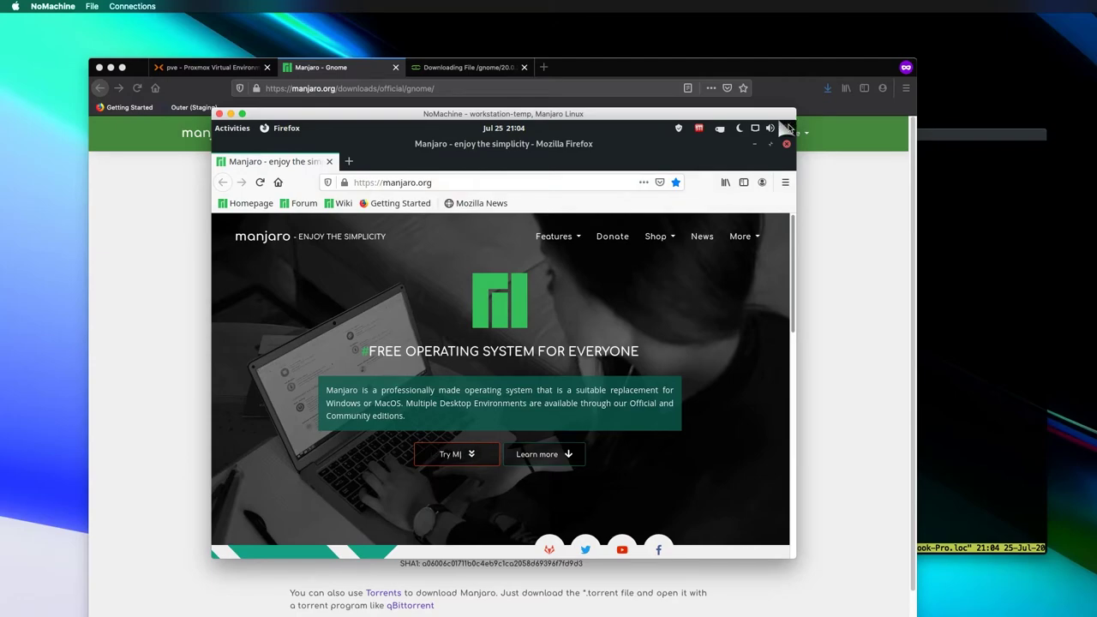
{"action": "left_click", "coordinate": [787, 128]}
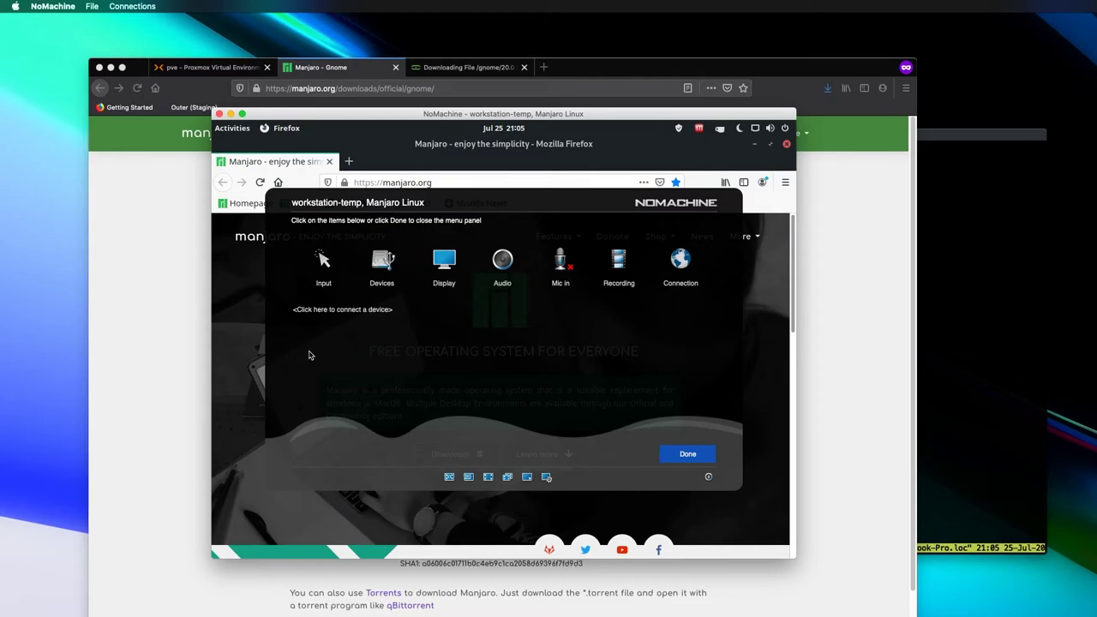
- Minimize the local Firefox and terminal windows
{"action": "left_click", "coordinate": [949, 195]}
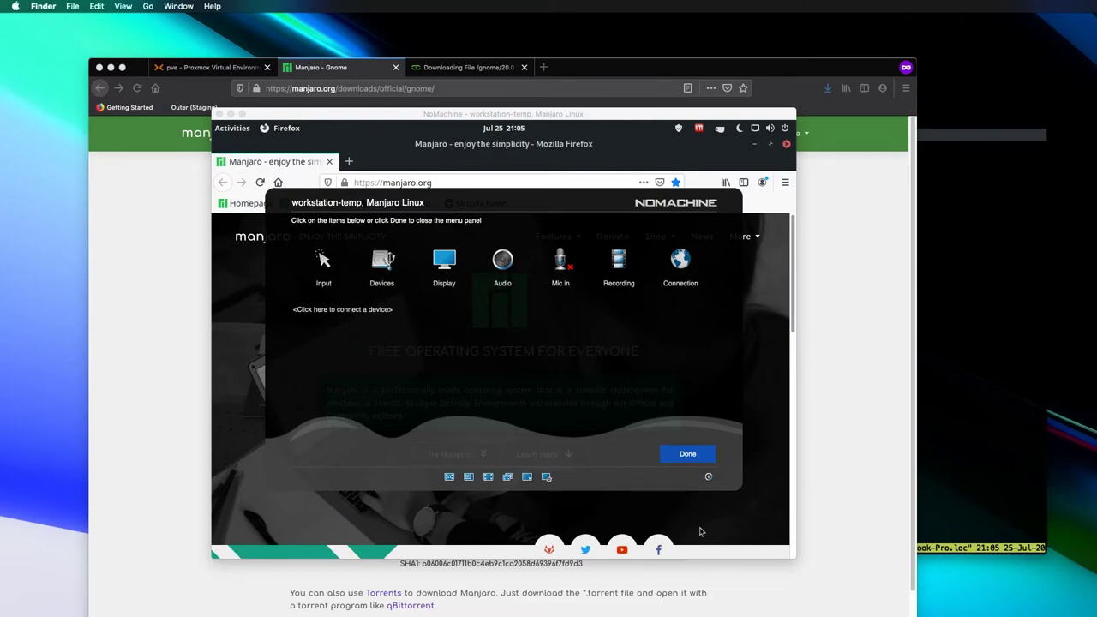
{"action": "left_click", "coordinate": [110, 67]}
{"action": "left_click", "coordinate": [831, 137]}
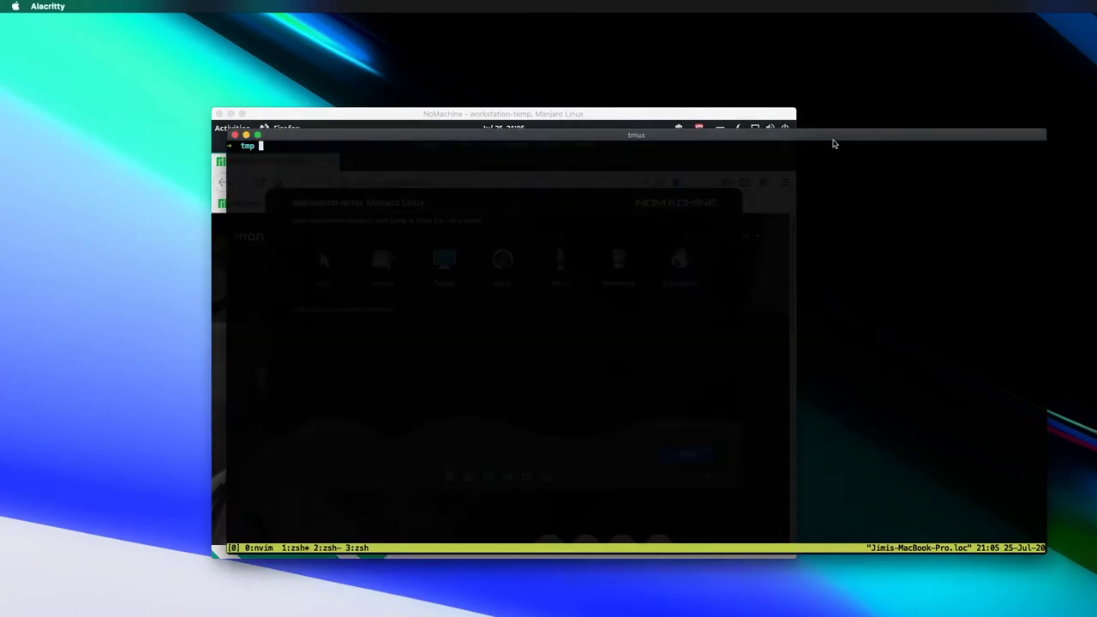
{"action": "left_click", "coordinate": [515, 182]}
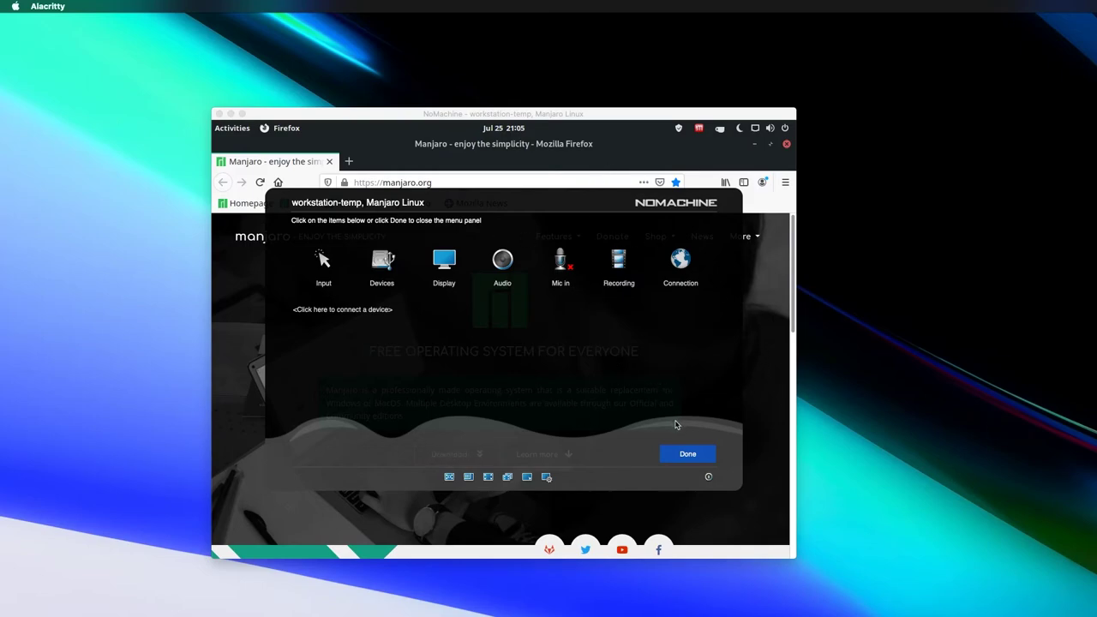
- Close the session menu and move the session window up and left
{"action": "left_click", "coordinate": [688, 454]}
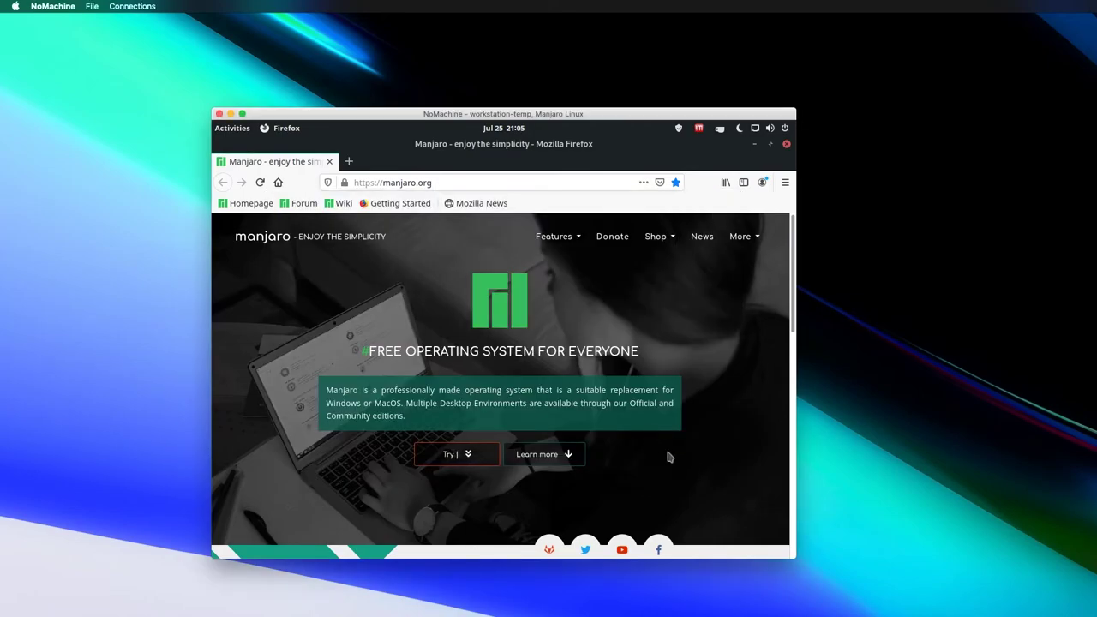
{"action": "mouse_move", "coordinate": [793, 555]}
{"action": "left_mouse_down"}
{"action": "mouse_move", "coordinate": [869, 614]}
{"action": "mouse_move", "coordinate": [955, 614]}
{"action": "mouse_move", "coordinate": [795, 557]}
{"action": "left_mouse_up"}
{"action": "left_click_drag", "start_coordinate": [561, 114], "coordinate": [426, 58]}
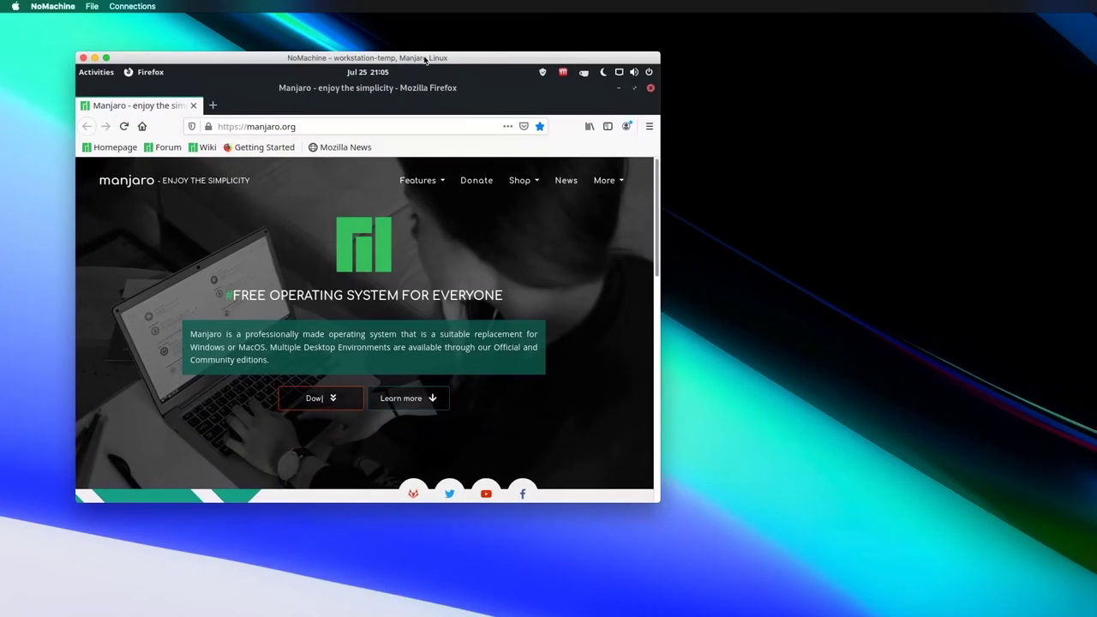
{"action": "mouse_move", "coordinate": [658, 503]}
{"action": "left_mouse_down"}
{"action": "mouse_move", "coordinate": [869, 613]}
{"action": "mouse_move", "coordinate": [658, 503]}
{"action": "left_mouse_up"}
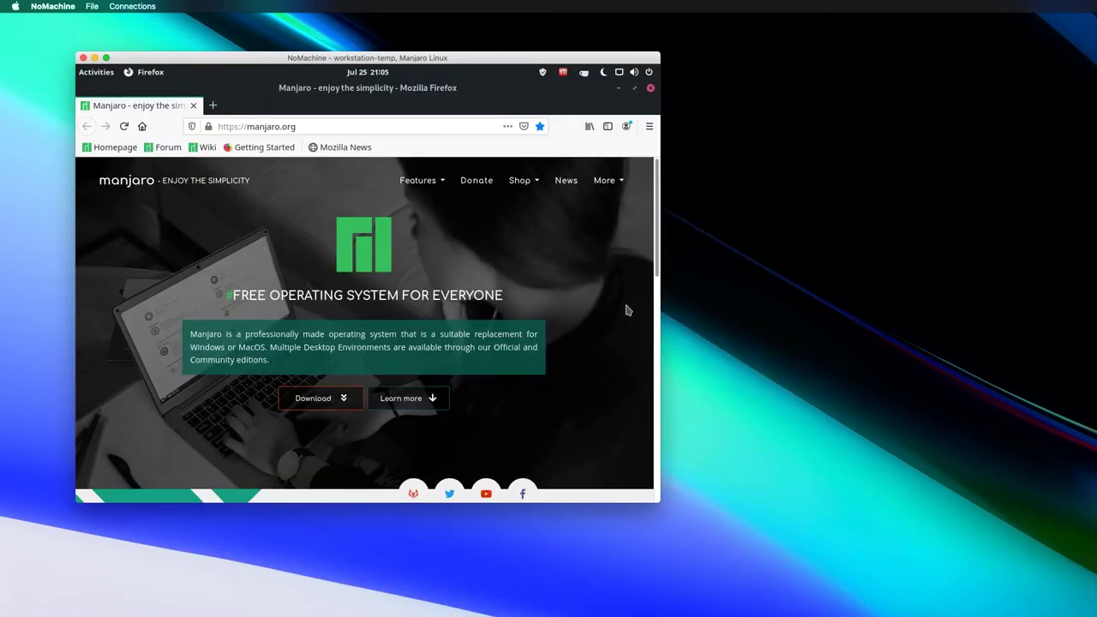
- Set the remote display to Fit to window and open its detailed display settings
{"action": "left_click", "coordinate": [653, 69]}
{"action": "left_click", "coordinate": [308, 205]}
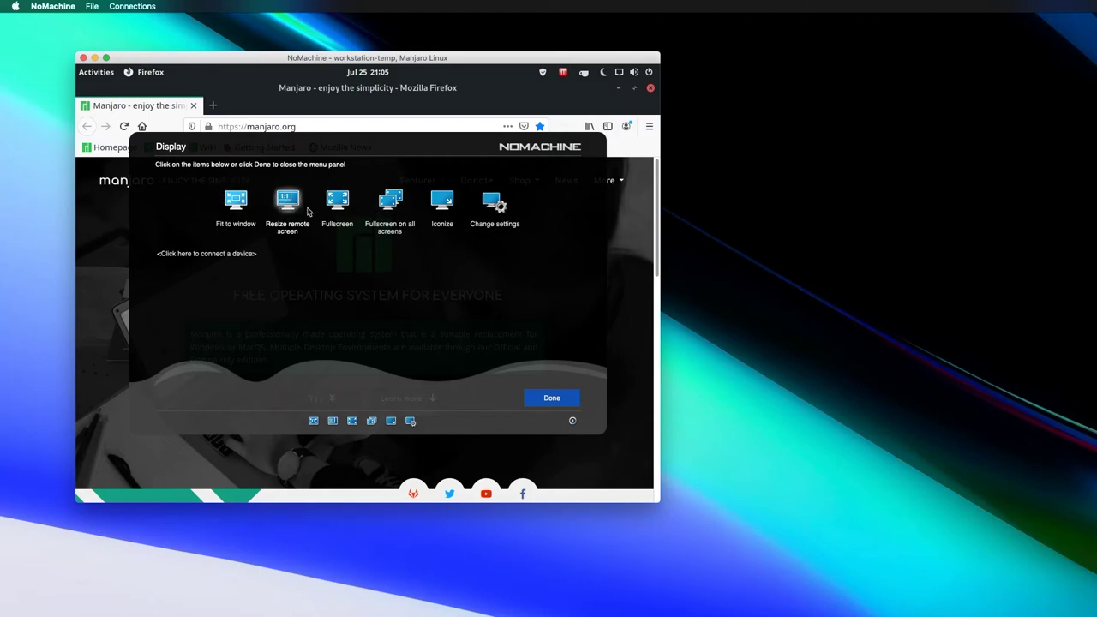
{"action": "left_click", "coordinate": [233, 204]}
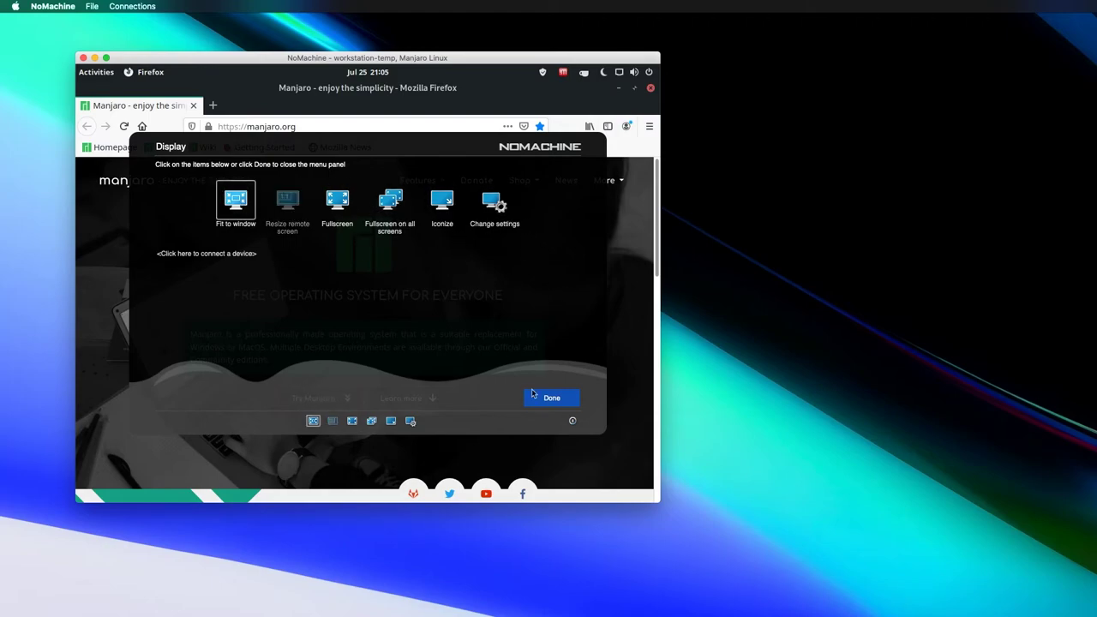
{"action": "left_click", "coordinate": [486, 203]}
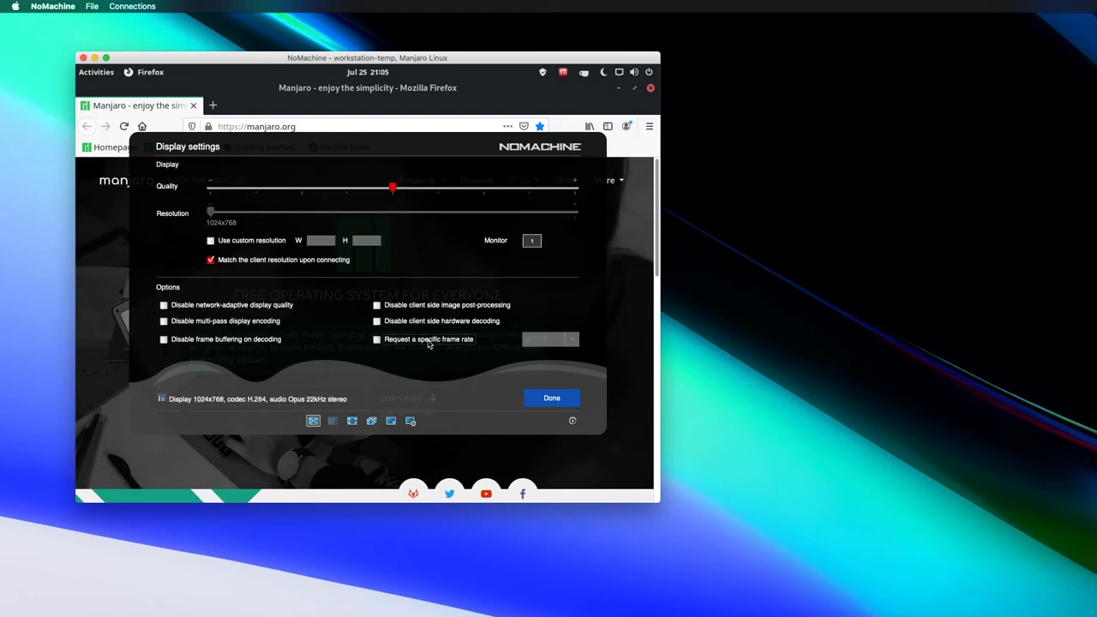
- Request a 60 FPS frame rate, disable network-adaptive display quality, and close the settings menus
{"action": "left_click", "coordinate": [429, 340]}
{"action": "left_click", "coordinate": [567, 341]}
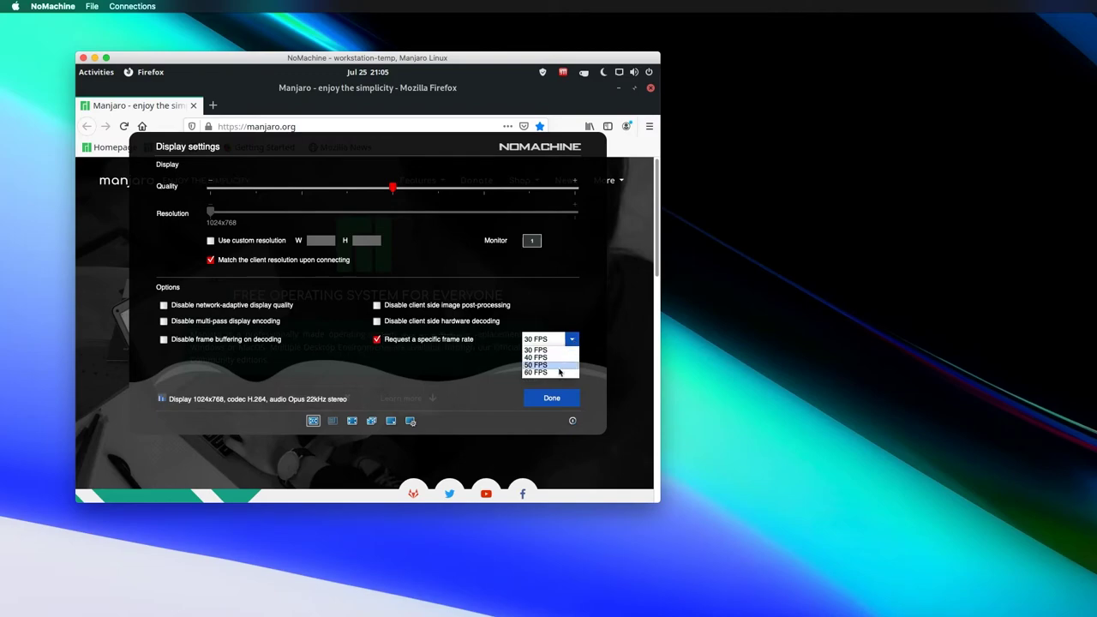
{"action": "left_click", "coordinate": [559, 372]}
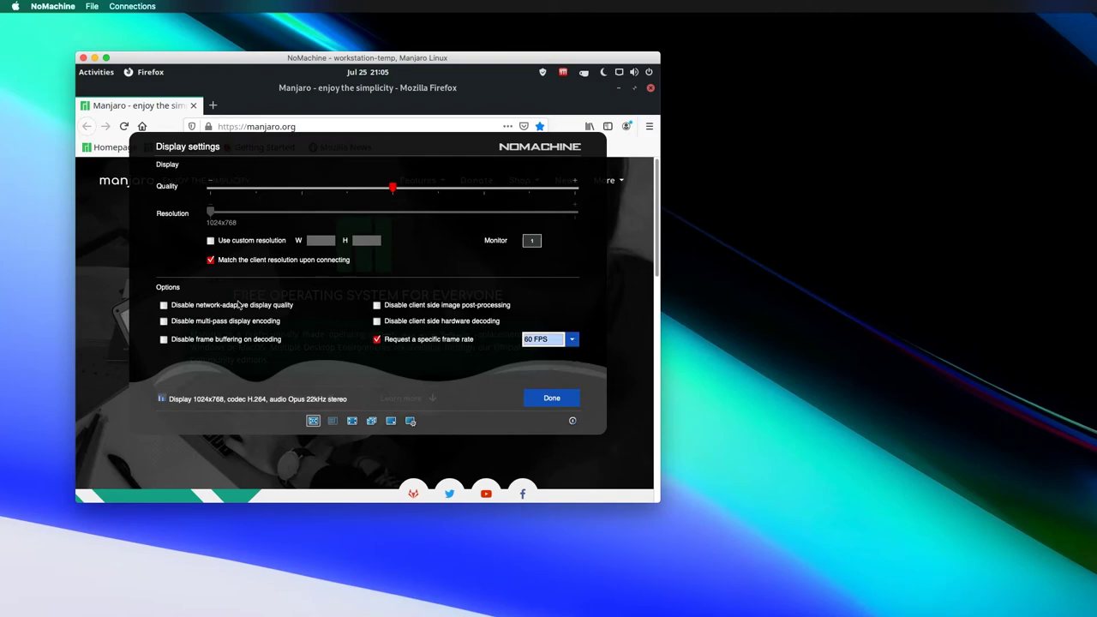
{"action": "left_click", "coordinate": [259, 307]}
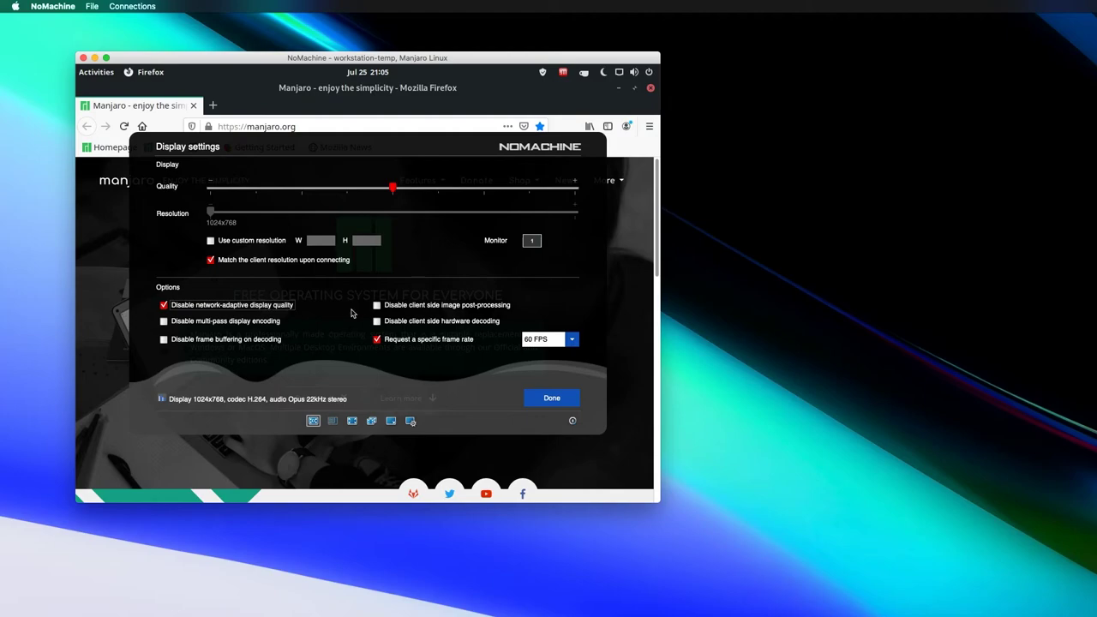
{"action": "left_click", "coordinate": [556, 400]}
{"action": "left_click", "coordinate": [555, 401]}
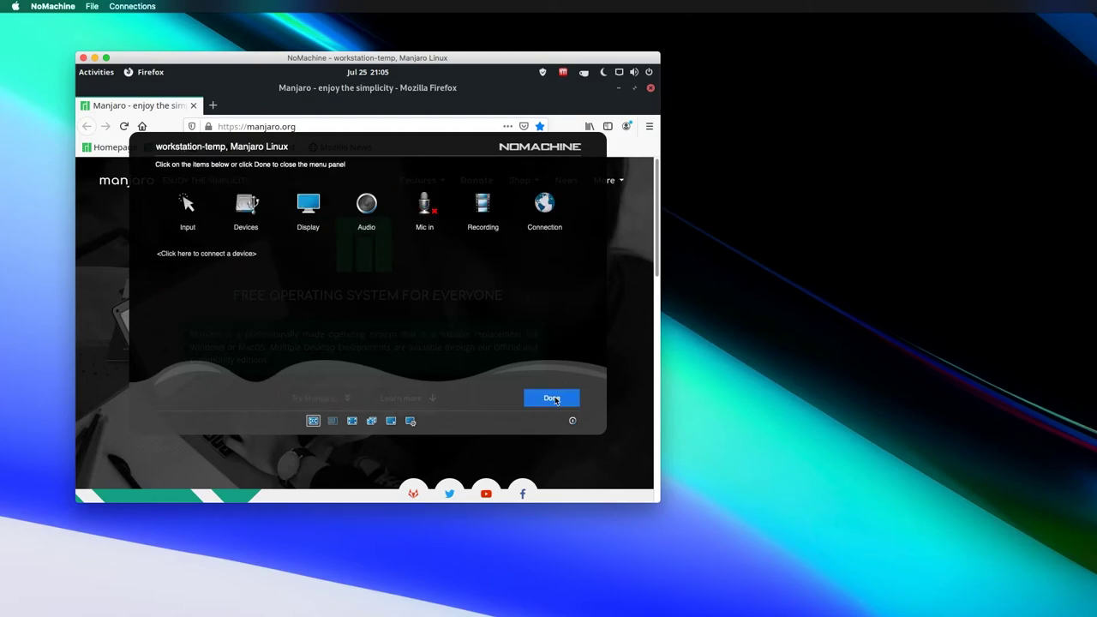
{"action": "left_click", "coordinate": [545, 397]}
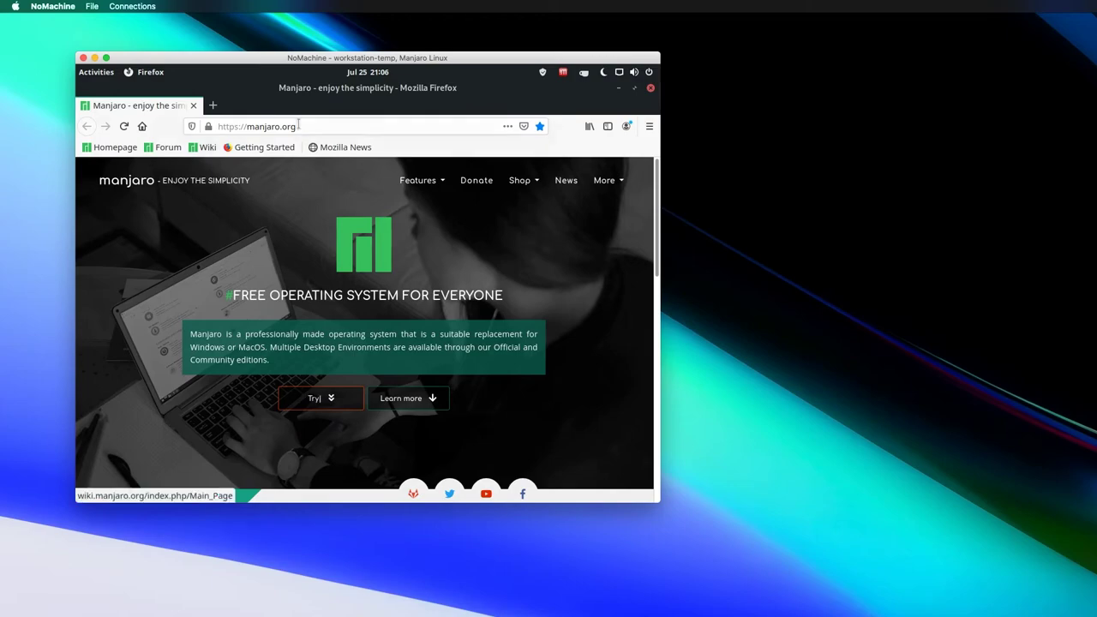
- Enter docs.gooogle.com in the remote Firefox address bar and load it
{"action": "left_click", "coordinate": [332, 126]}
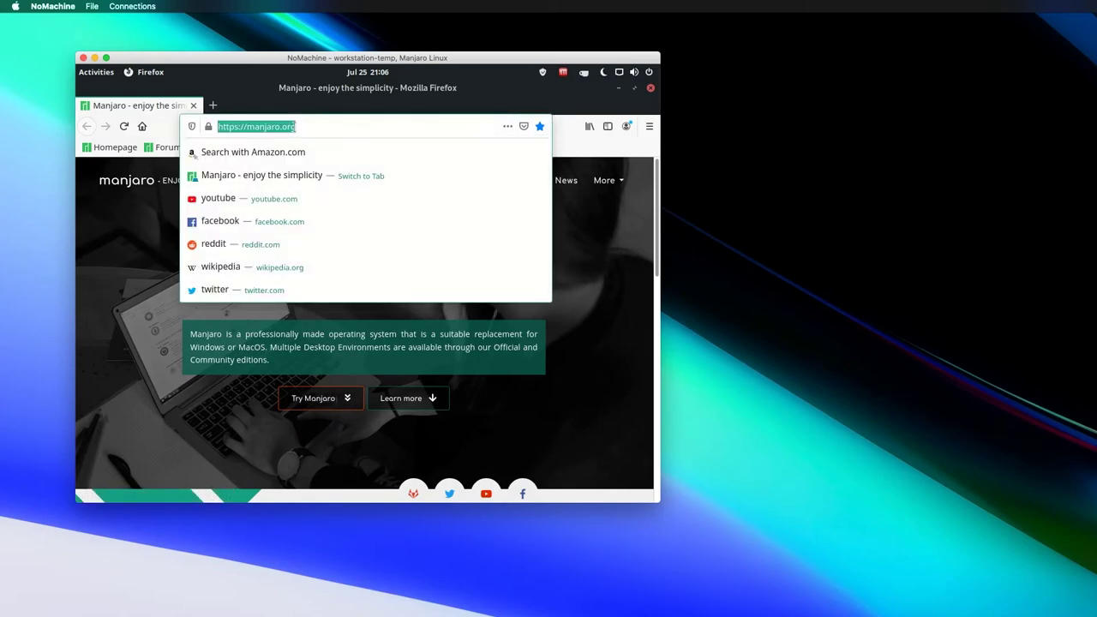
{"action": "type", "text": "a"}
{"action": "key", "text": "BackSpace"}
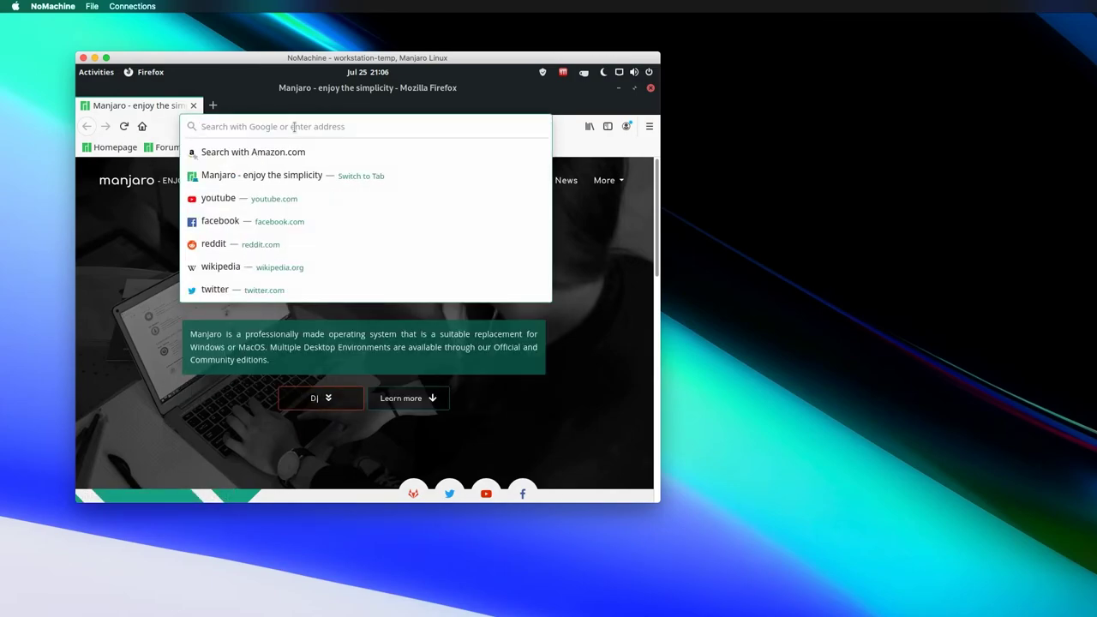
{"action": "type", "text": "a"}
{"action": "key", "text": "BackSpace"}
{"action": "type", "text": "dio"}
{"action": "key", "text": "BackSpace"}
{"action": "key", "text": "BackSpace"}
{"action": "type", "text": "ocs."}
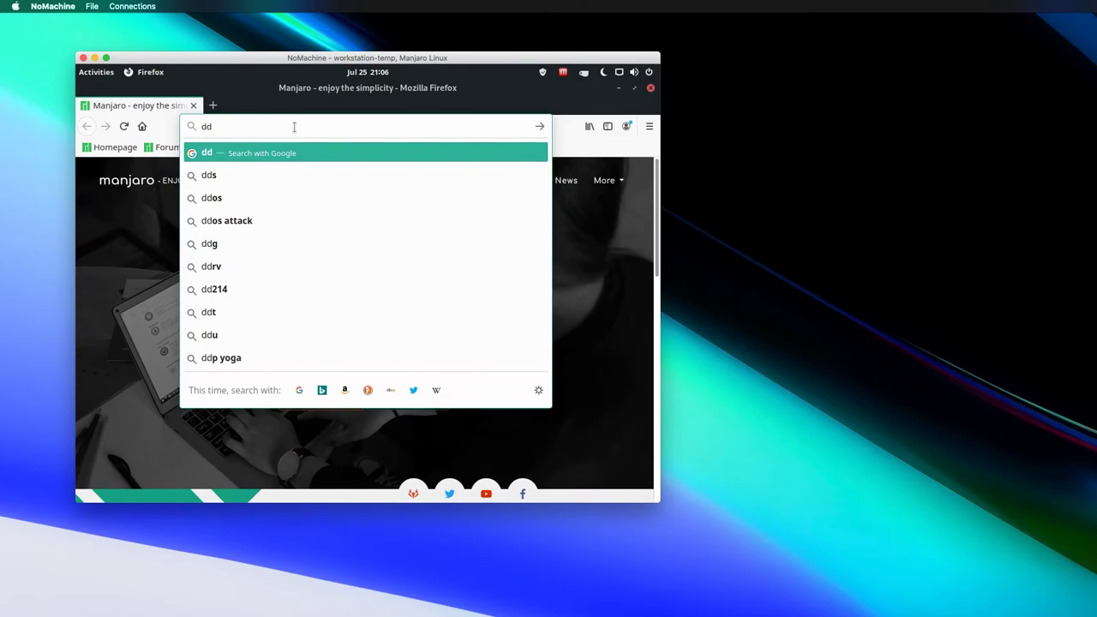
{"action": "type", "text": "gooogle.com"}
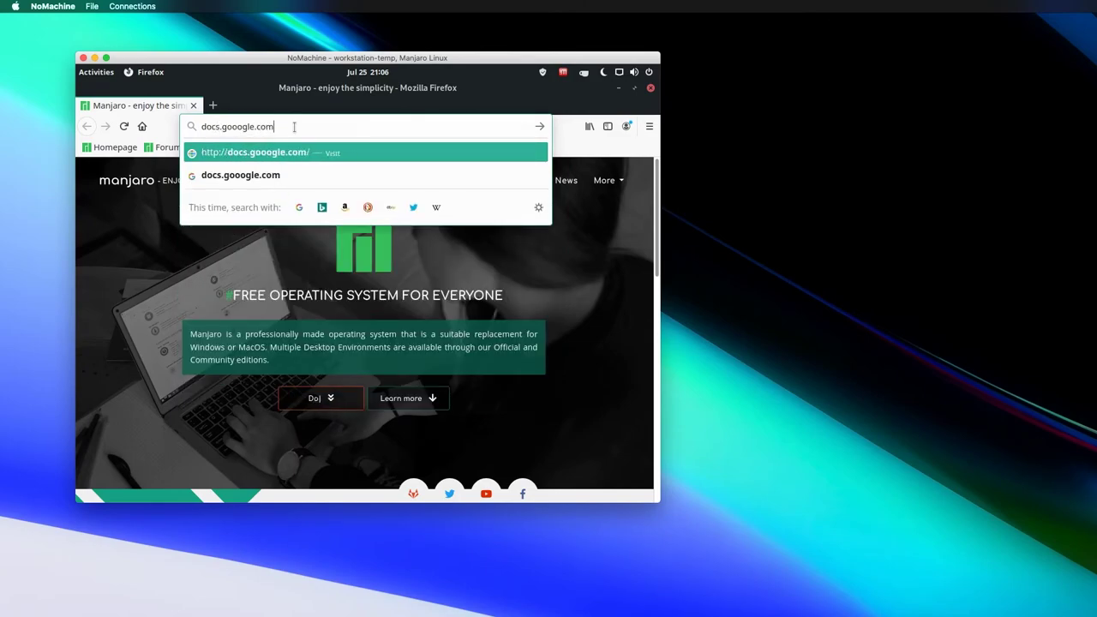
{"action": "key", "text": "Return"}
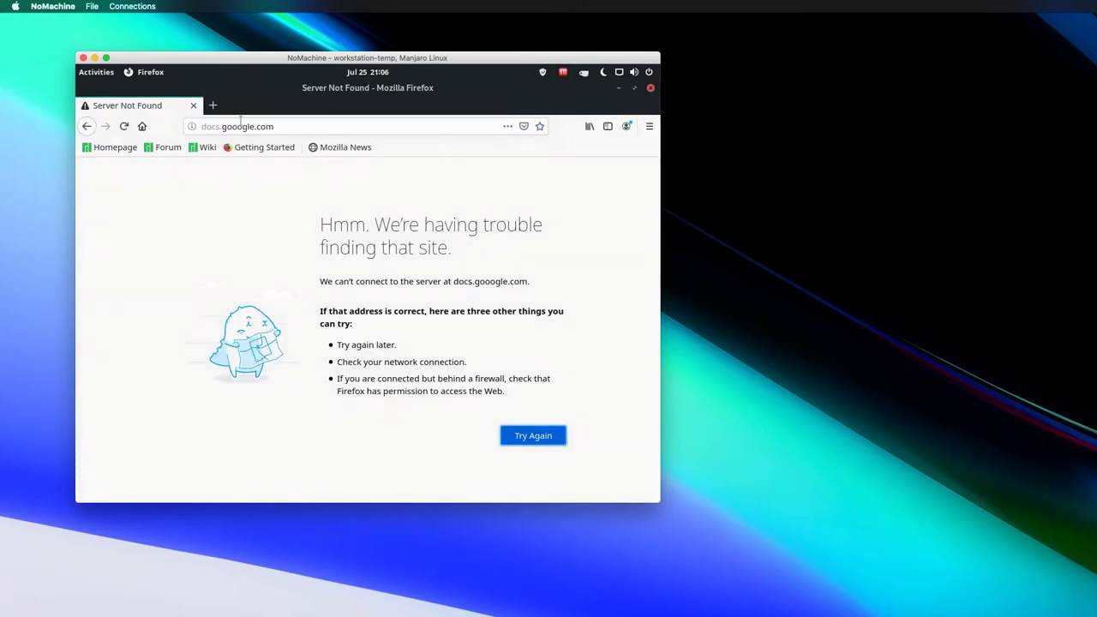
- Load docs.googlee.com to reach Google's sign-in page, then close Firefox and open a Terminal
{"action": "double_click", "coordinate": [254, 126]}
{"action": "type", "text": "googlee."}
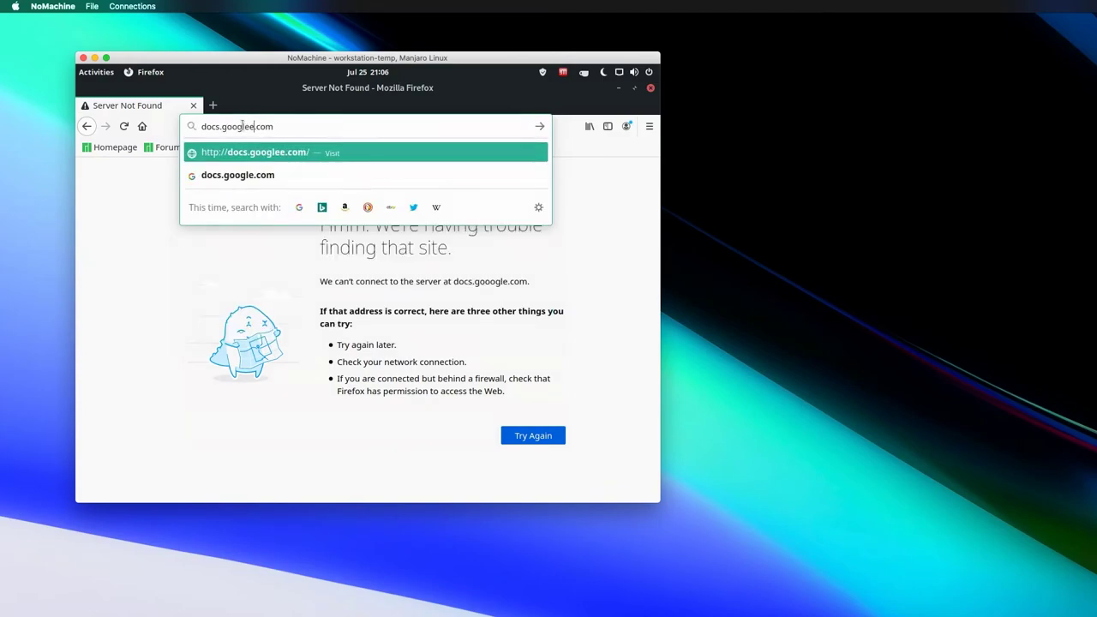
{"action": "key", "text": "BackSpace"}
{"action": "key", "text": "Return"}
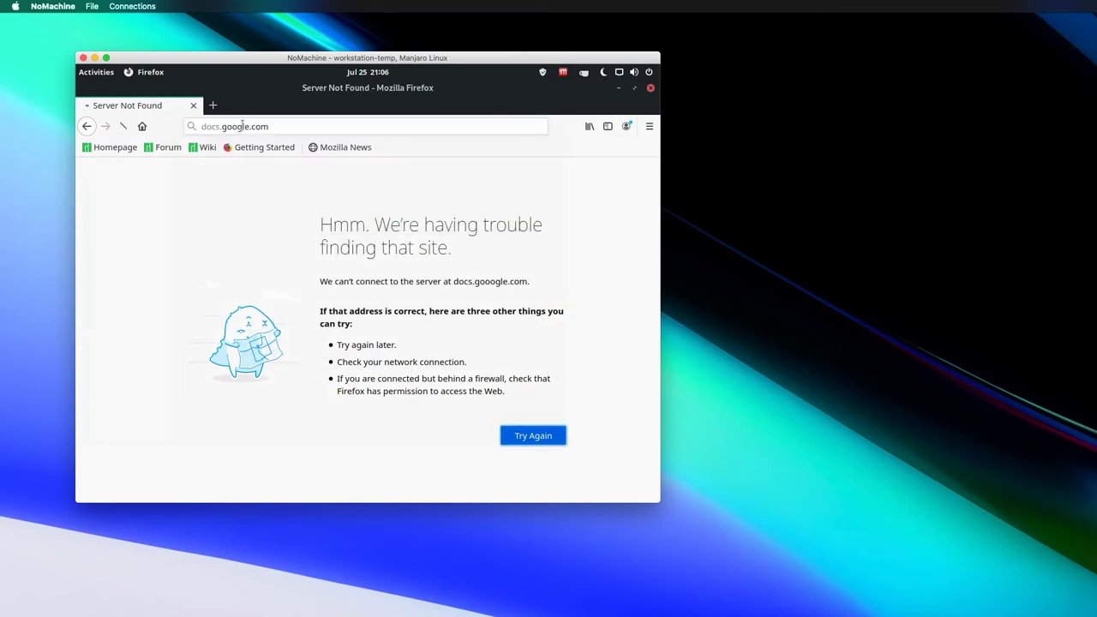
{"action": "left_click", "coordinate": [193, 106]}
{"action": "left_click", "coordinate": [87, 271]}
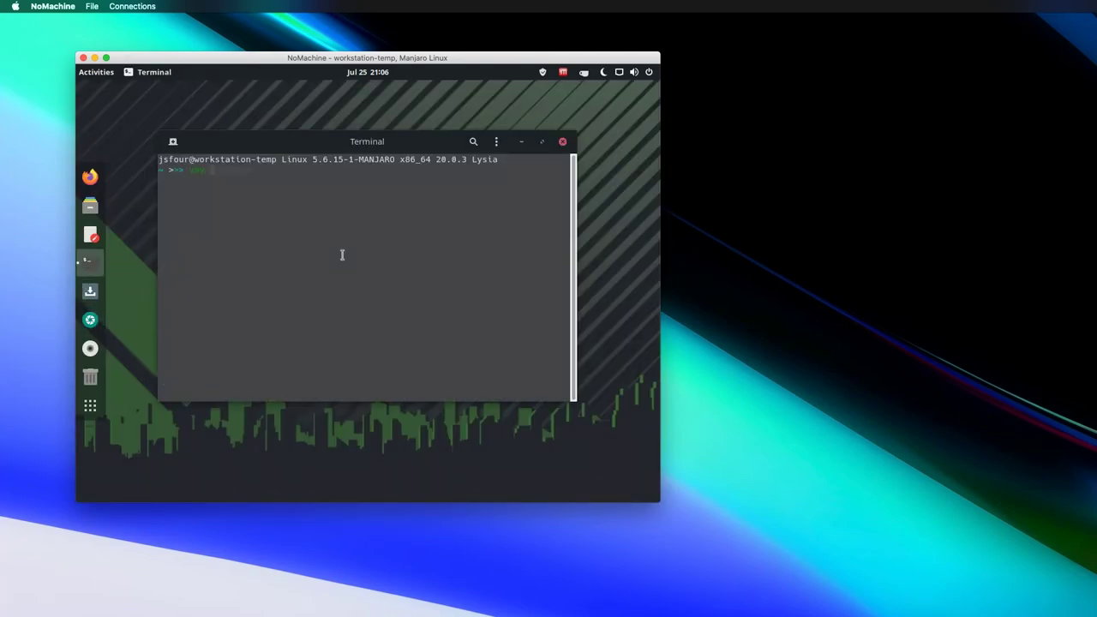
- Start a yay install of package 1 for nvim, then cancel it at the password prompt
{"action": "type", "text": "nvim"}
{"action": "key", "text": "Return"}
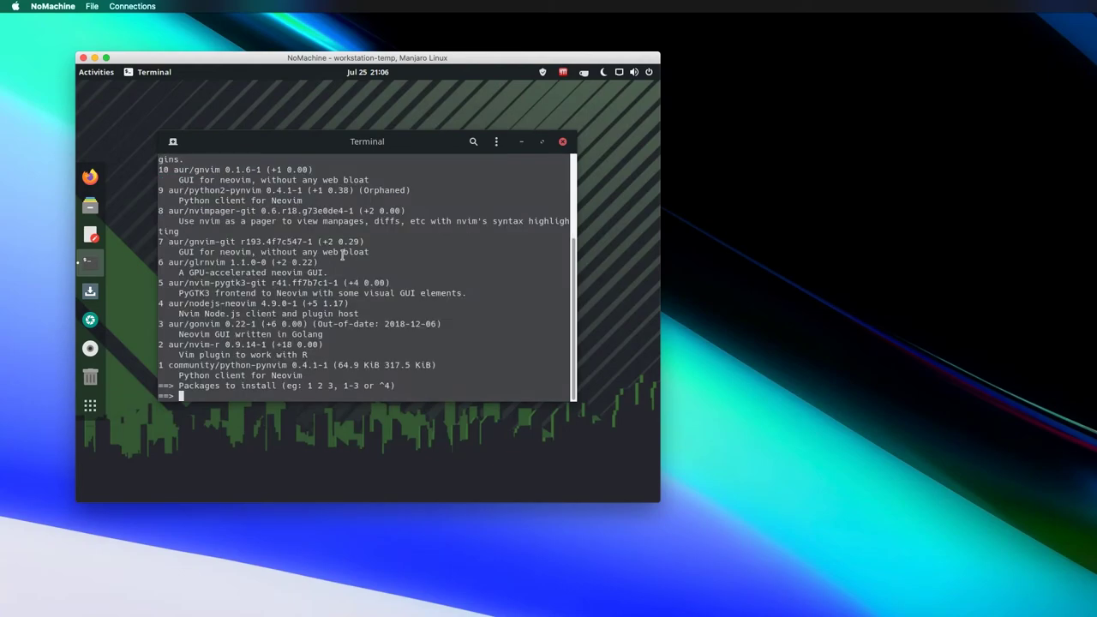
{"action": "type", "text": "1"}
{"action": "key", "text": "Return"}
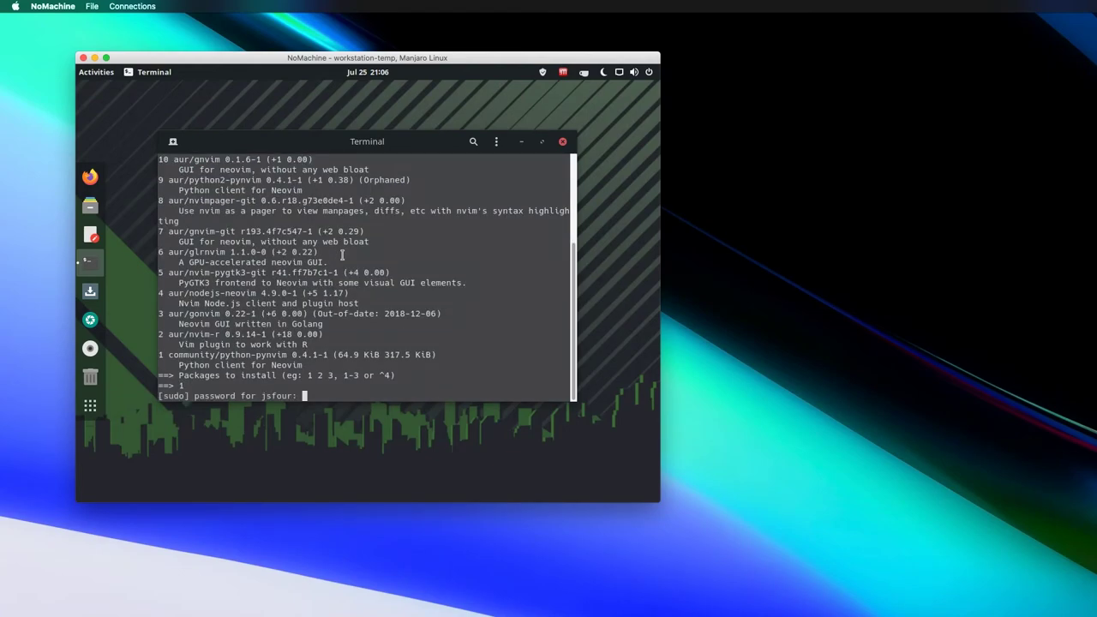
{"action": "key", "text": "ctrl+c"}
- Run yay neovim, pick 1 (community/neovim), enter the sudo password and confirm with y
{"action": "key", "text": "Up"}
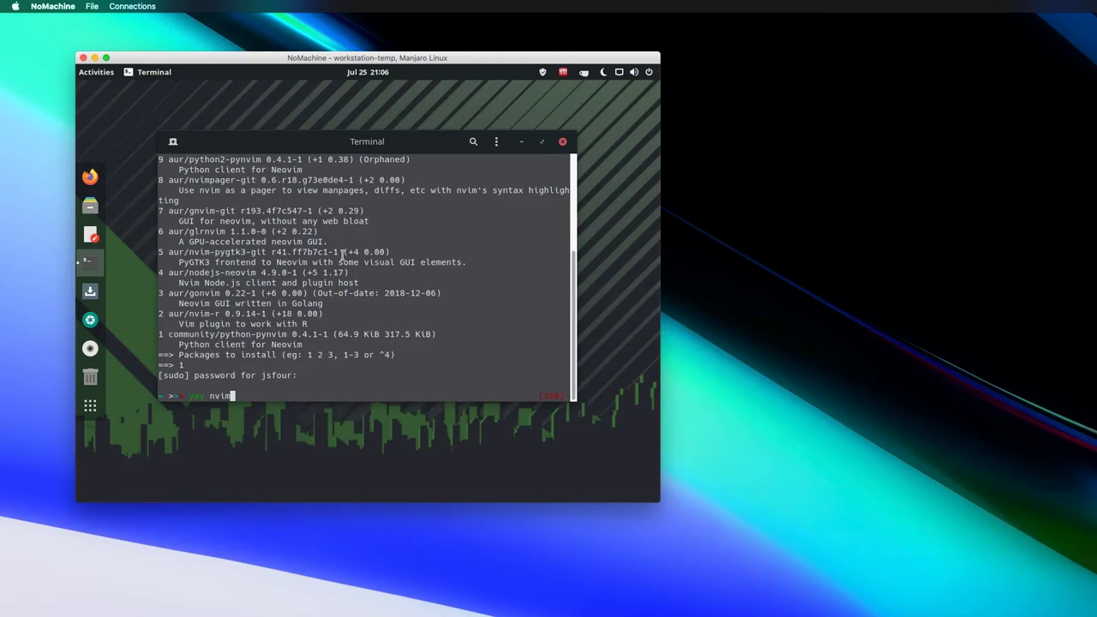
{"action": "key", "text": "BackSpace"}
{"action": "type", "text": "eovim"}
{"action": "key", "text": "Return"}
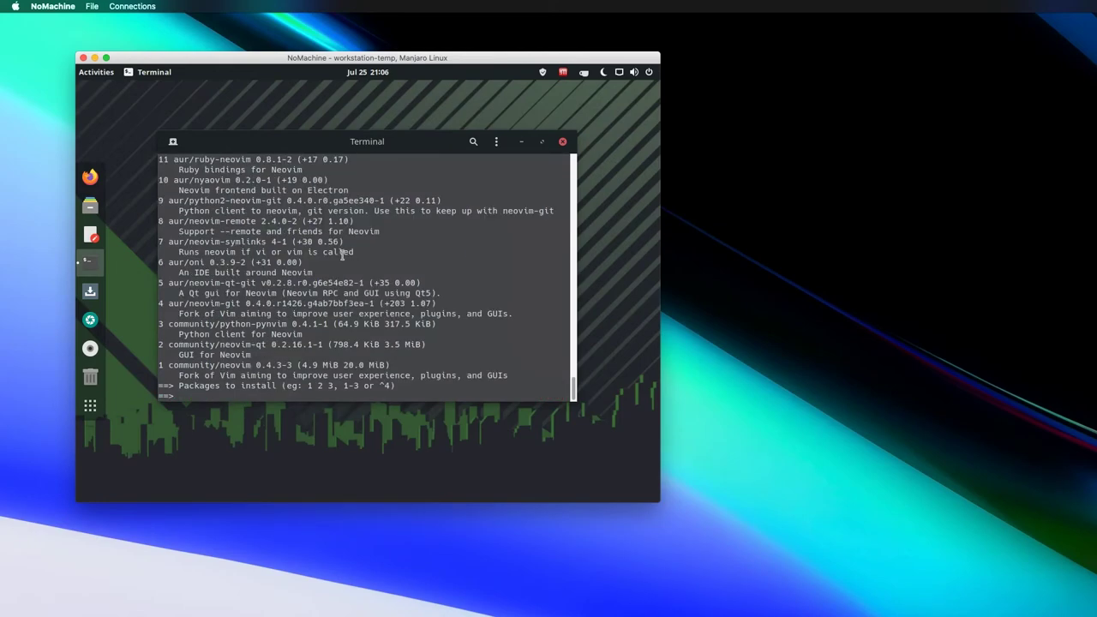
{"action": "type", "text": "1"}
{"action": "key", "text": "Return"}
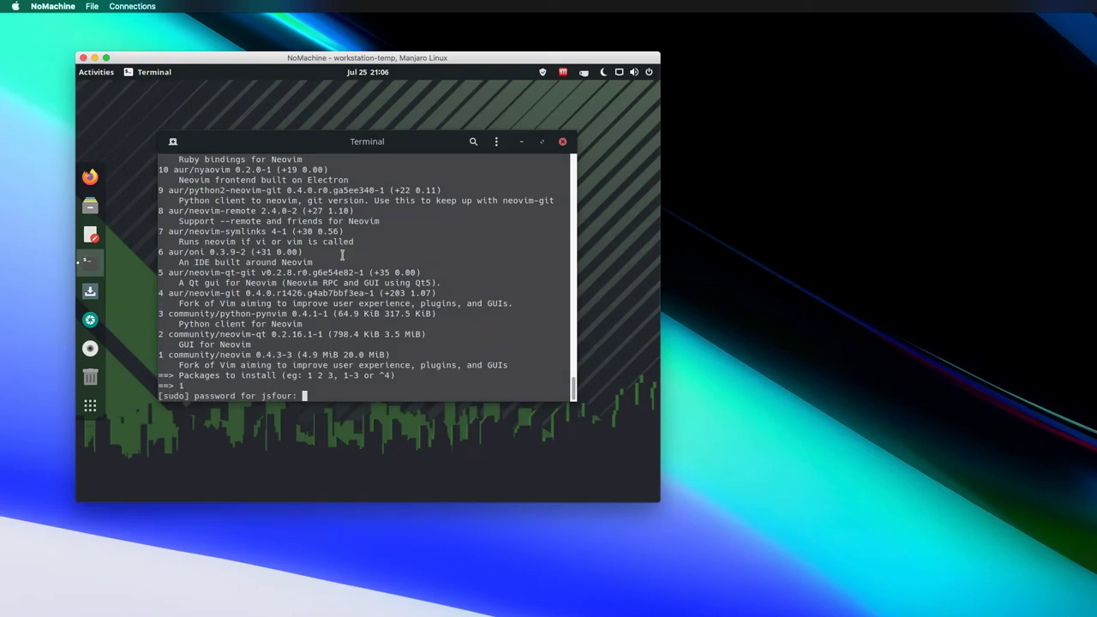
{"action": "key", "text": "Return"}
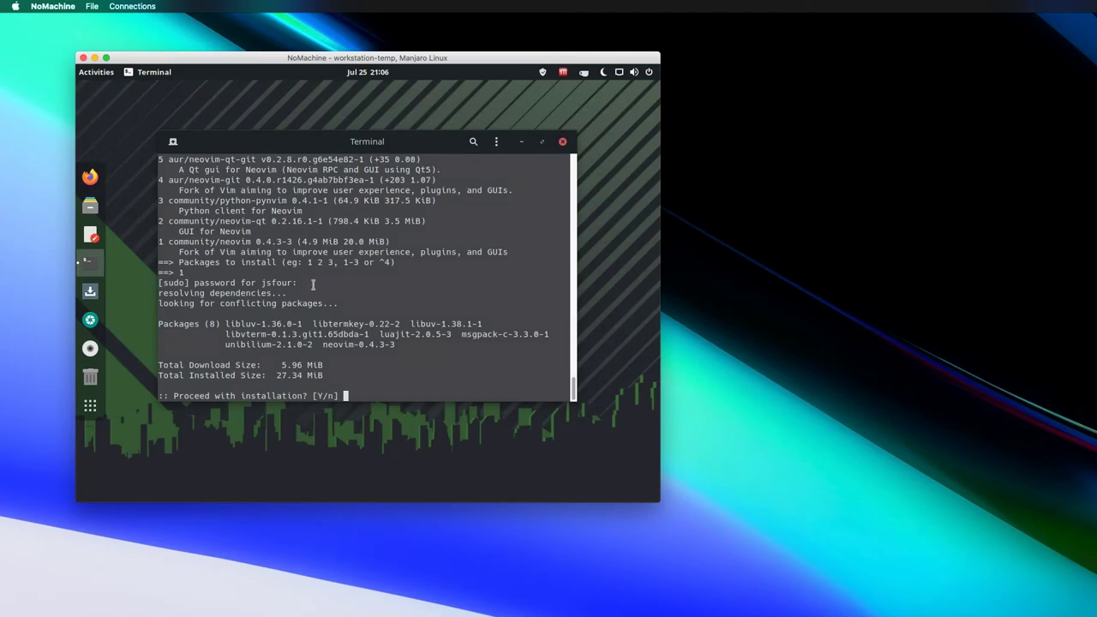
{"action": "type", "text": "y"}
{"action": "key", "text": "Return"}
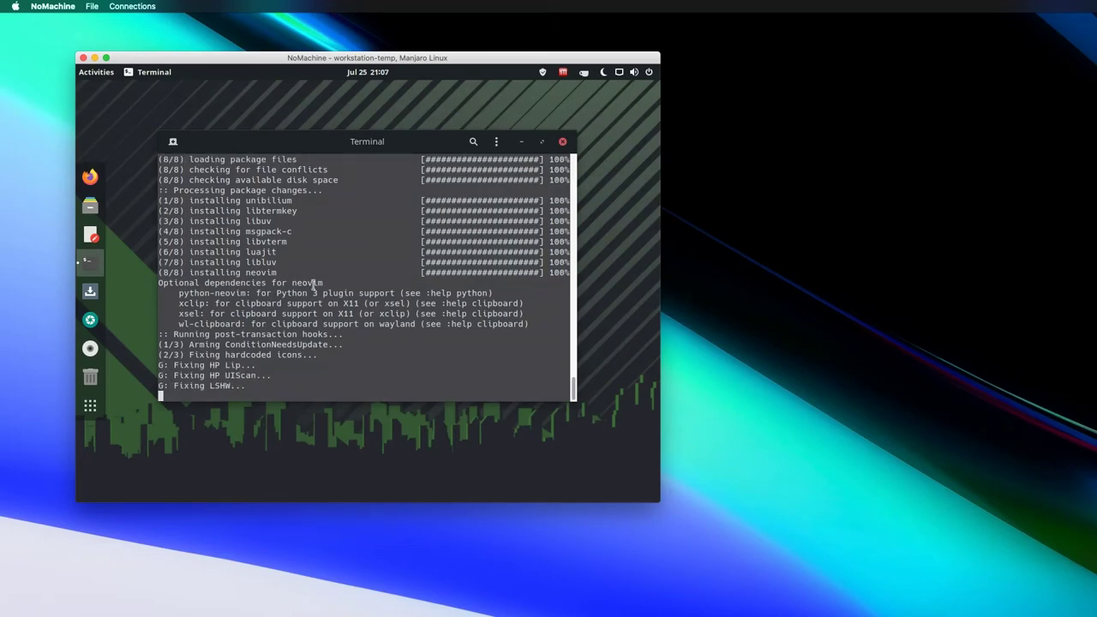
{"action": "left_click", "coordinate": [542, 141]}
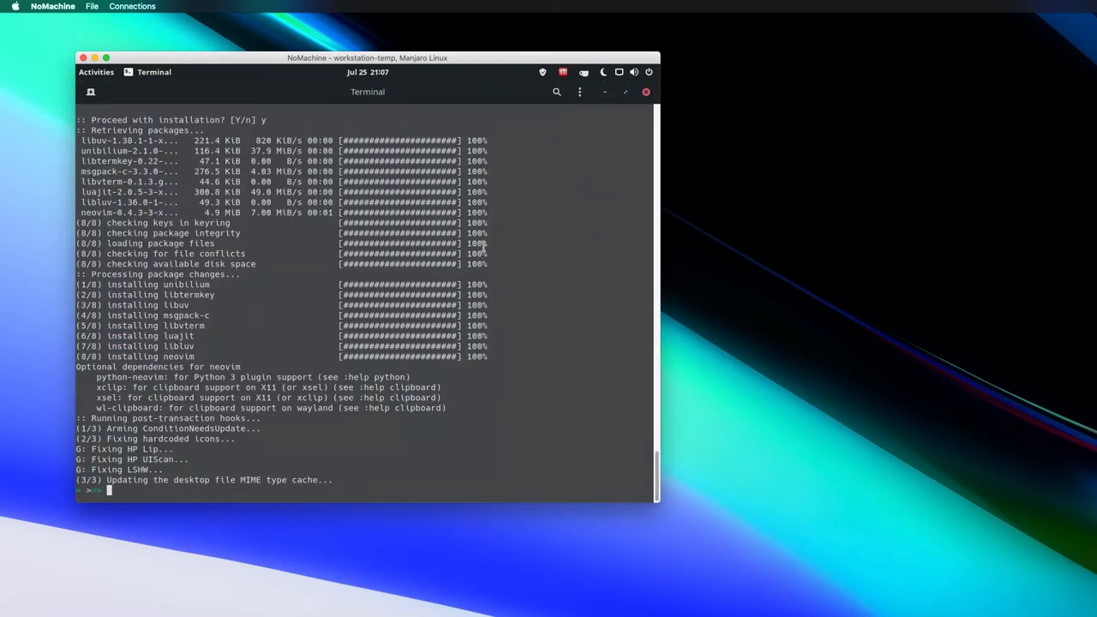
- Reposition the session window and enlarge it to fill the screen
{"action": "left_click_drag", "start_coordinate": [388, 60], "coordinate": [313, 30]}
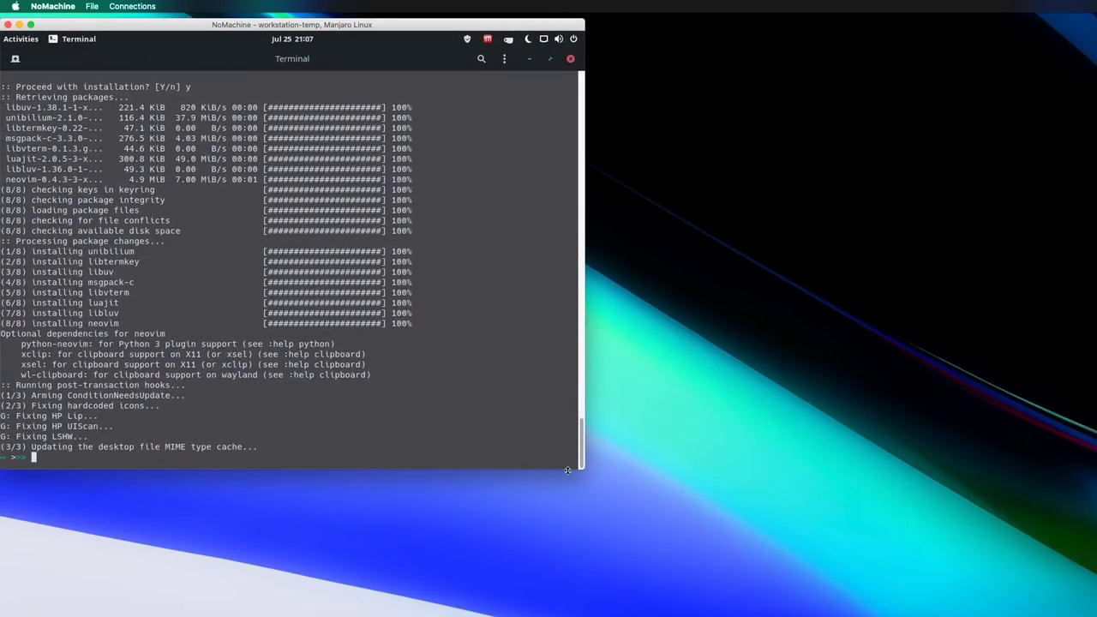
{"action": "left_click_drag", "start_coordinate": [583, 468], "coordinate": [1096, 616]}
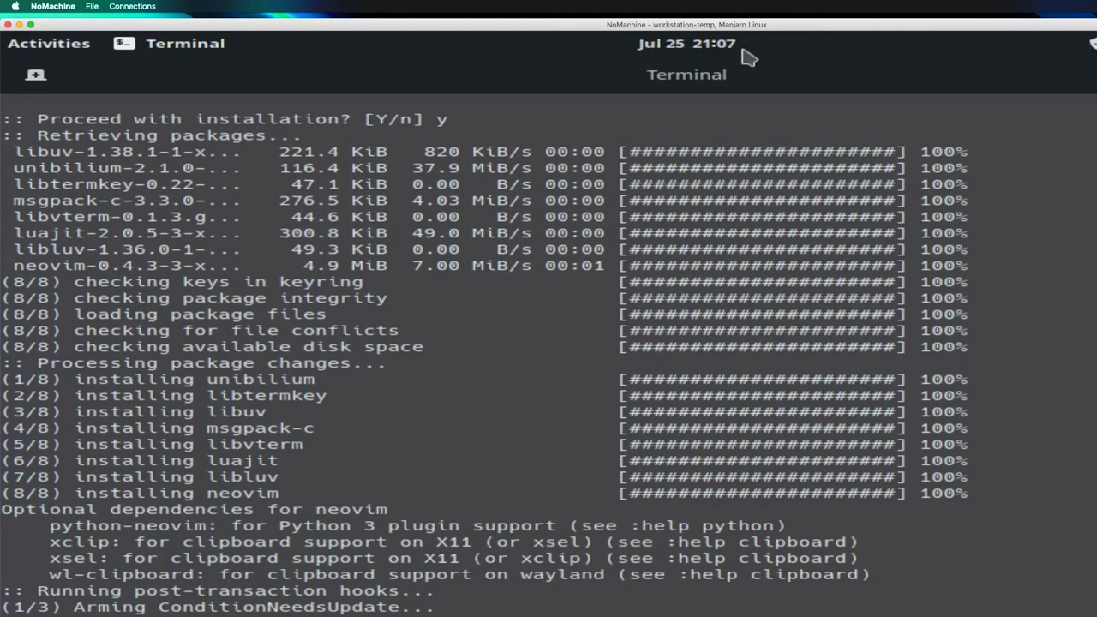
{"action": "left_click_drag", "start_coordinate": [752, 27], "coordinate": [852, 105]}
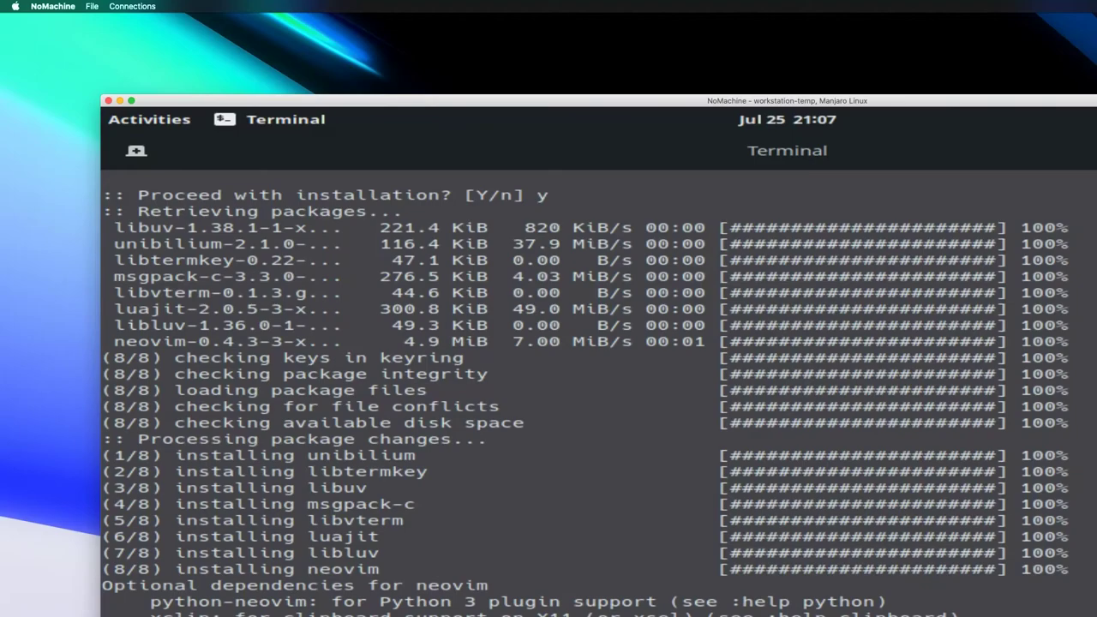
- Switch the display from Fit to window to Resize remote screen, enlarging the window to test it
{"action": "key", "text": "ctrl+alt+0"}
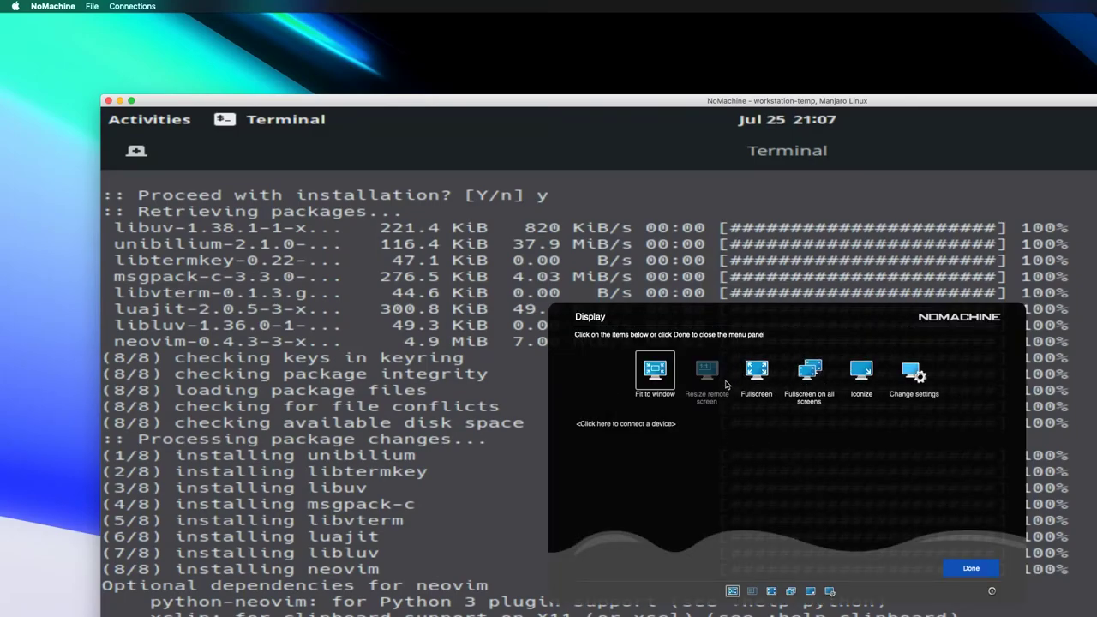
{"action": "left_click", "coordinate": [658, 373]}
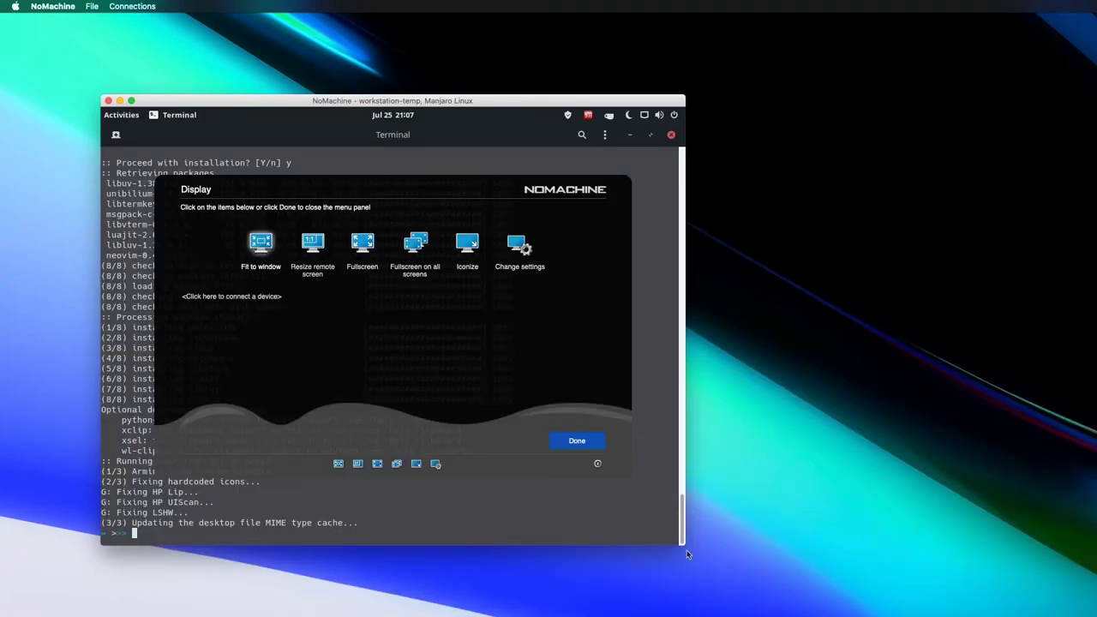
{"action": "mouse_move", "coordinate": [682, 545]}
{"action": "left_mouse_down"}
{"action": "mouse_move", "coordinate": [1092, 613]}
{"action": "mouse_move", "coordinate": [683, 545]}
{"action": "left_mouse_up"}
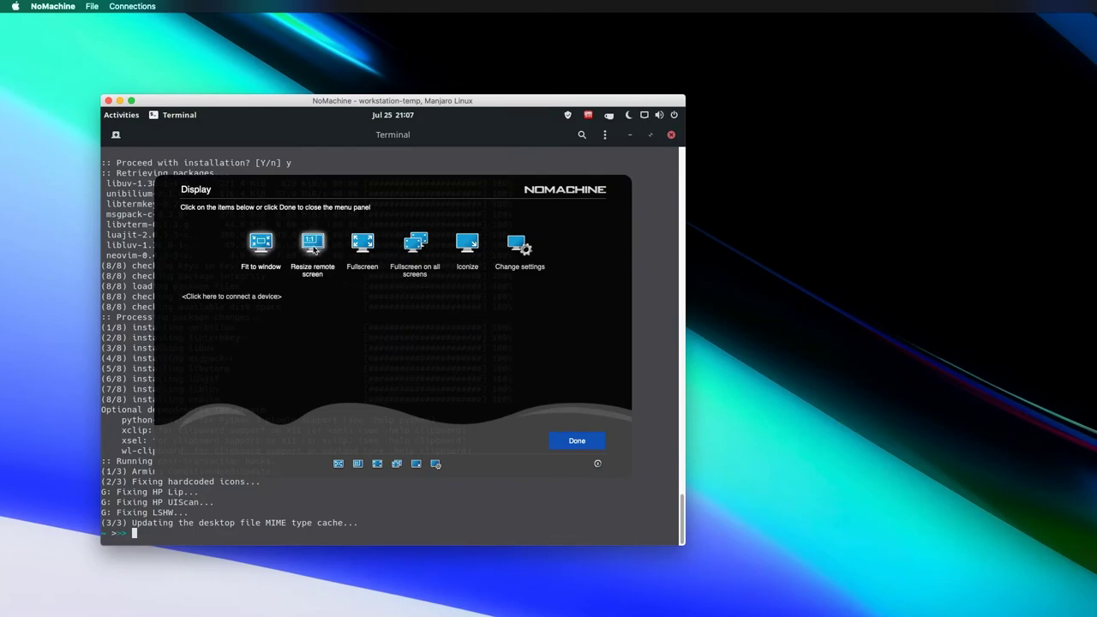
{"action": "left_click", "coordinate": [314, 249]}
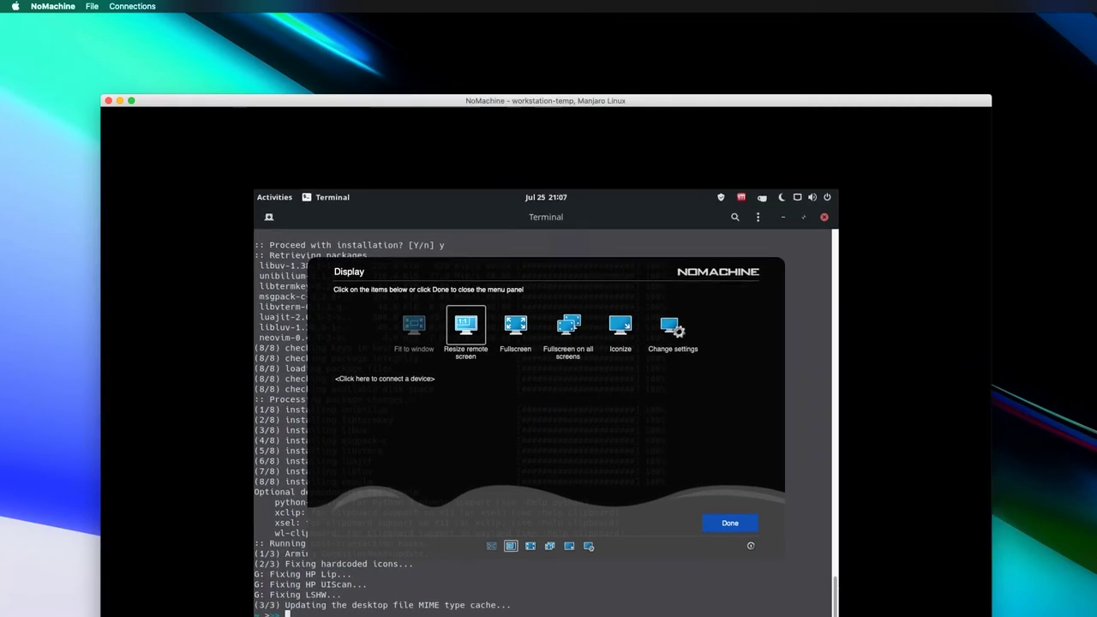
{"action": "left_click_drag", "start_coordinate": [683, 543], "coordinate": [1093, 612]}
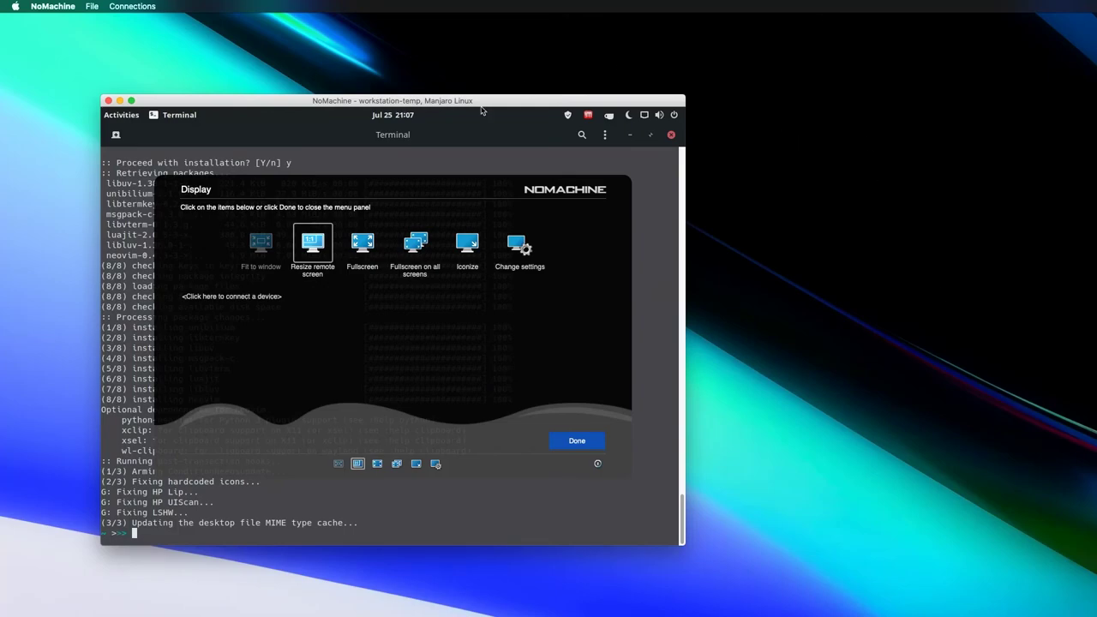
{"action": "left_click", "coordinate": [576, 442]}
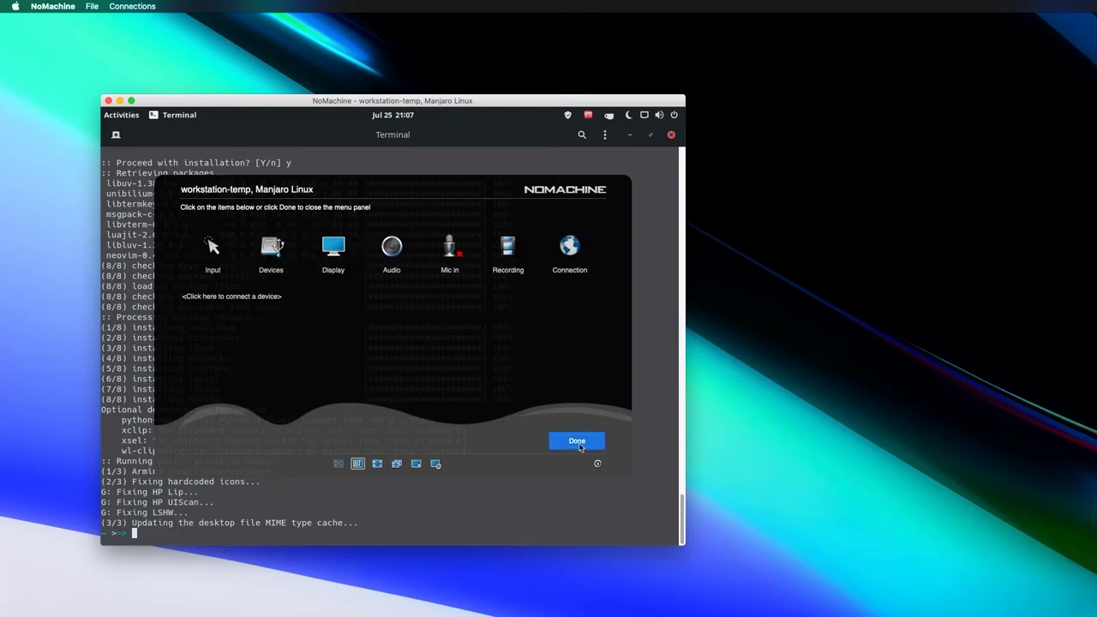
{"action": "left_click", "coordinate": [579, 444]}
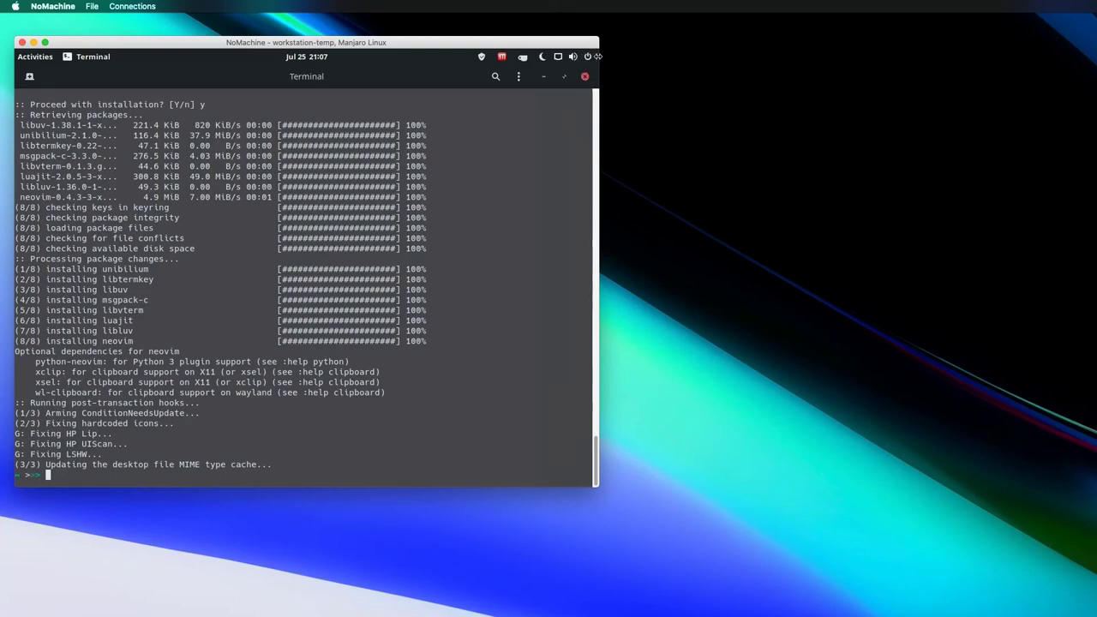
{"action": "left_click", "coordinate": [591, 51]}
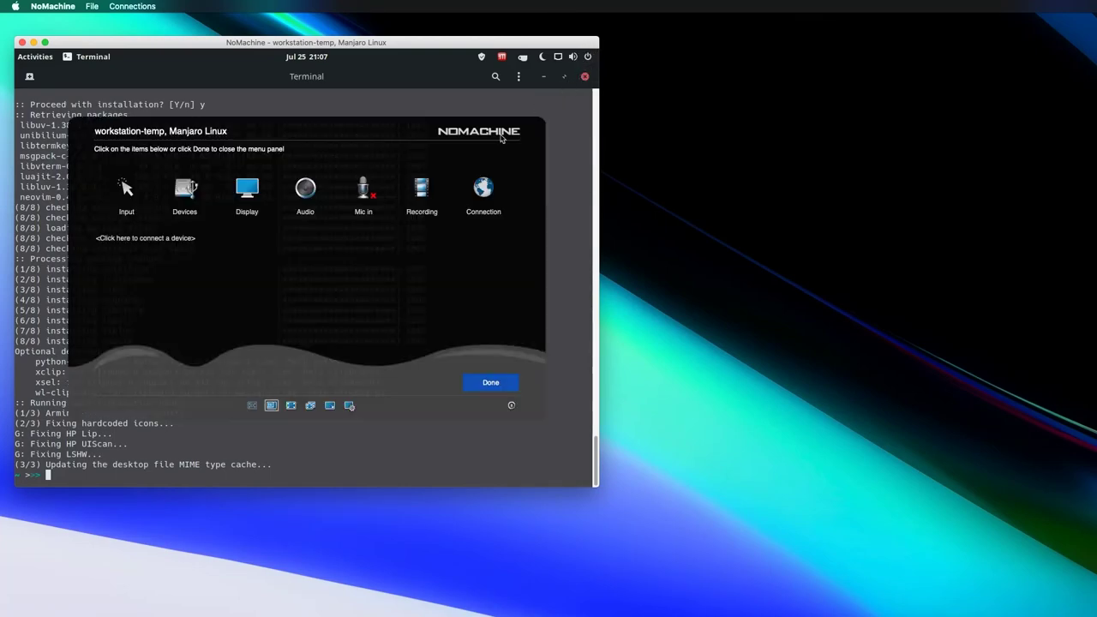
{"action": "left_click", "coordinate": [257, 185]}
{"action": "left_click", "coordinate": [276, 188]}
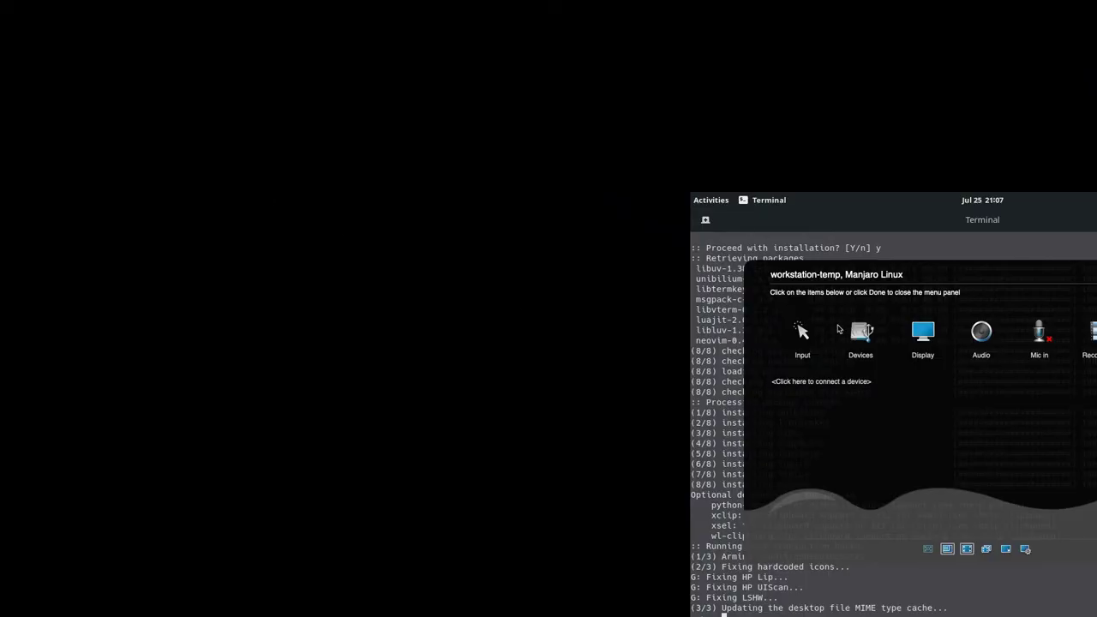
{"action": "left_click", "coordinate": [923, 332]}
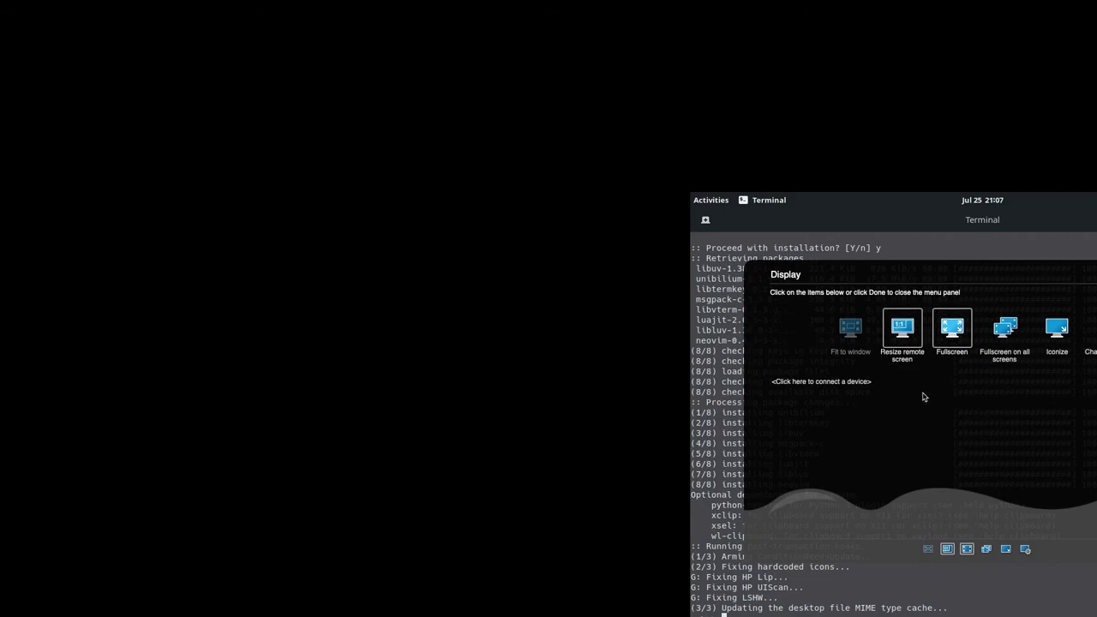
{"action": "left_click", "coordinate": [958, 329]}
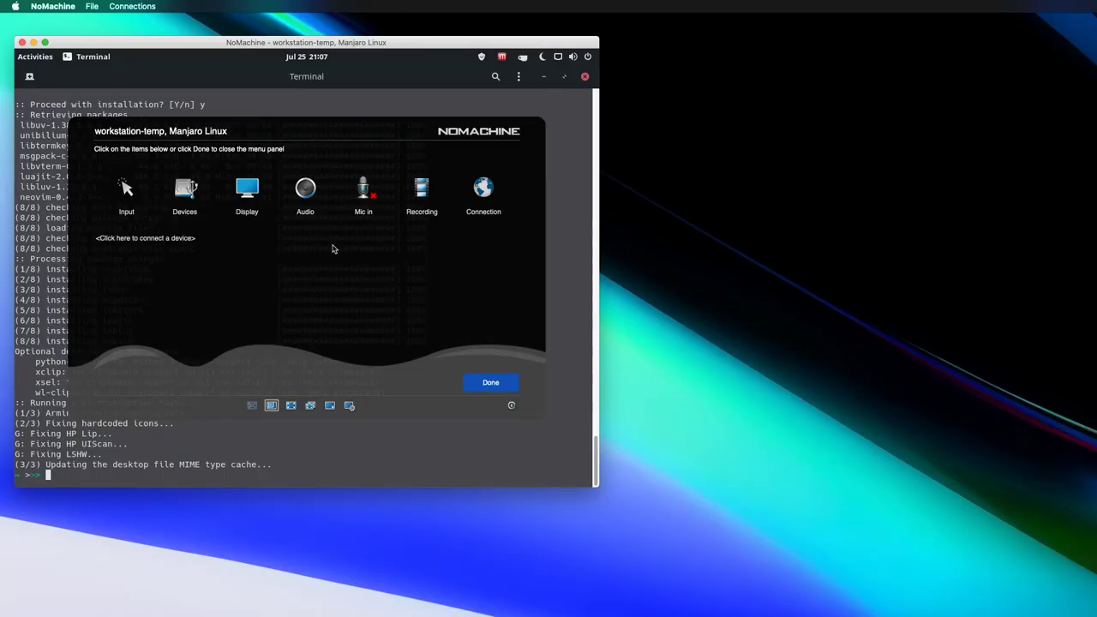
{"action": "left_click", "coordinate": [246, 194]}
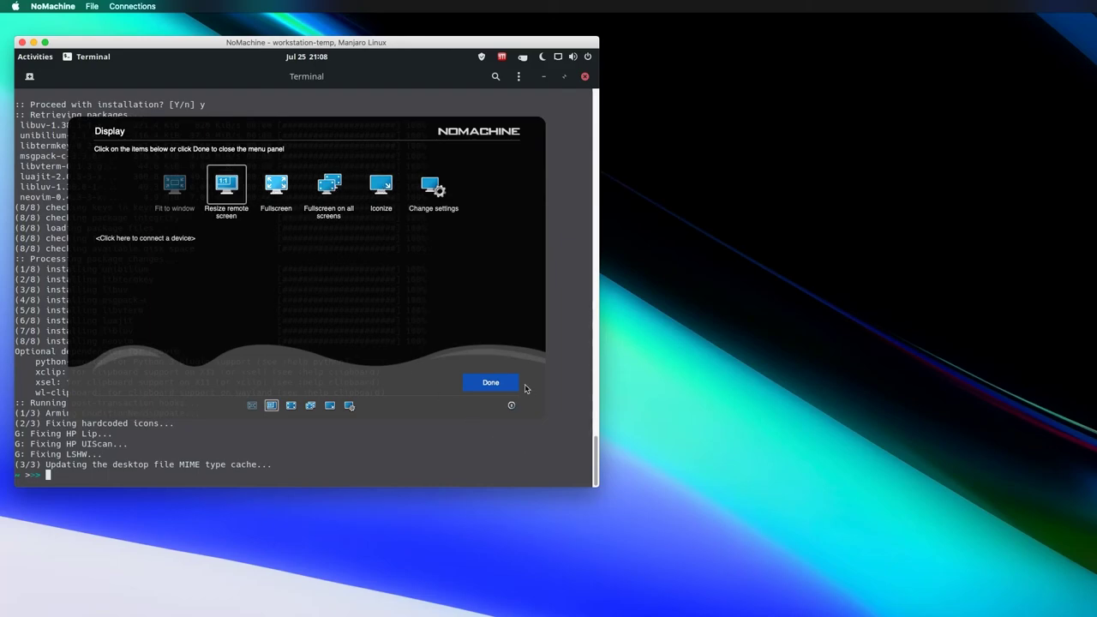
{"action": "left_click", "coordinate": [432, 187]}
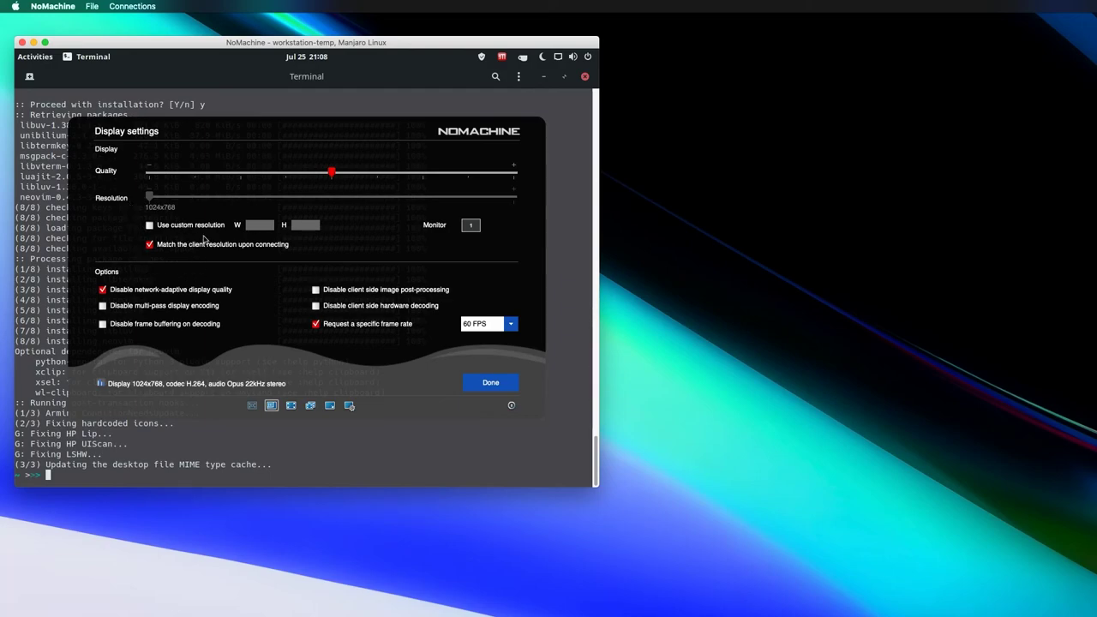
{"action": "left_click", "coordinate": [490, 382]}
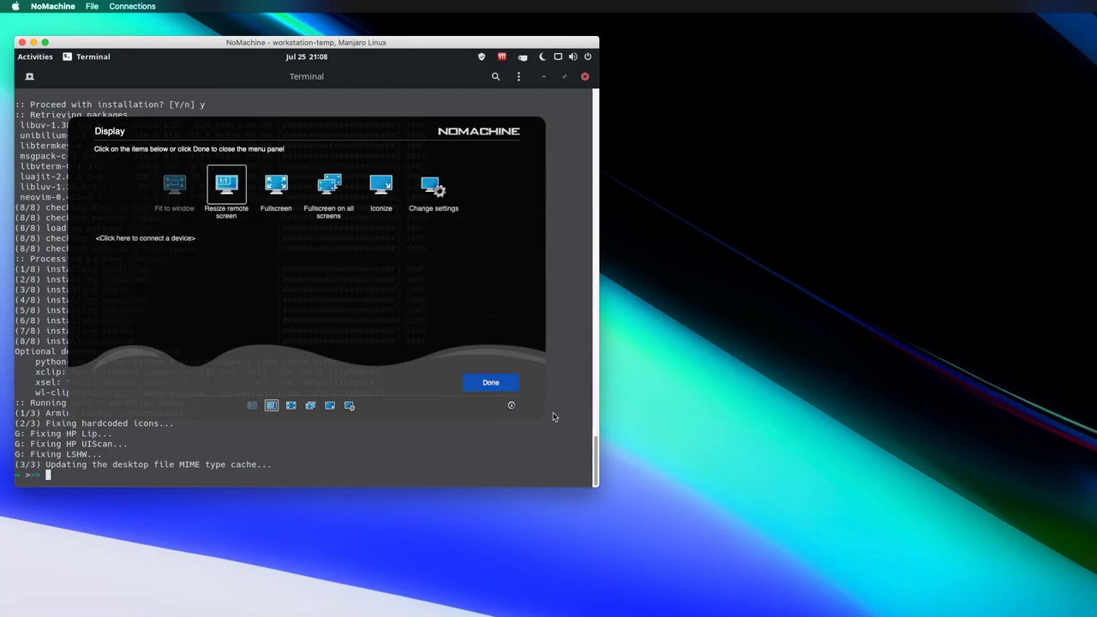
{"action": "left_click", "coordinate": [504, 384]}
{"action": "left_click", "coordinate": [506, 384]}
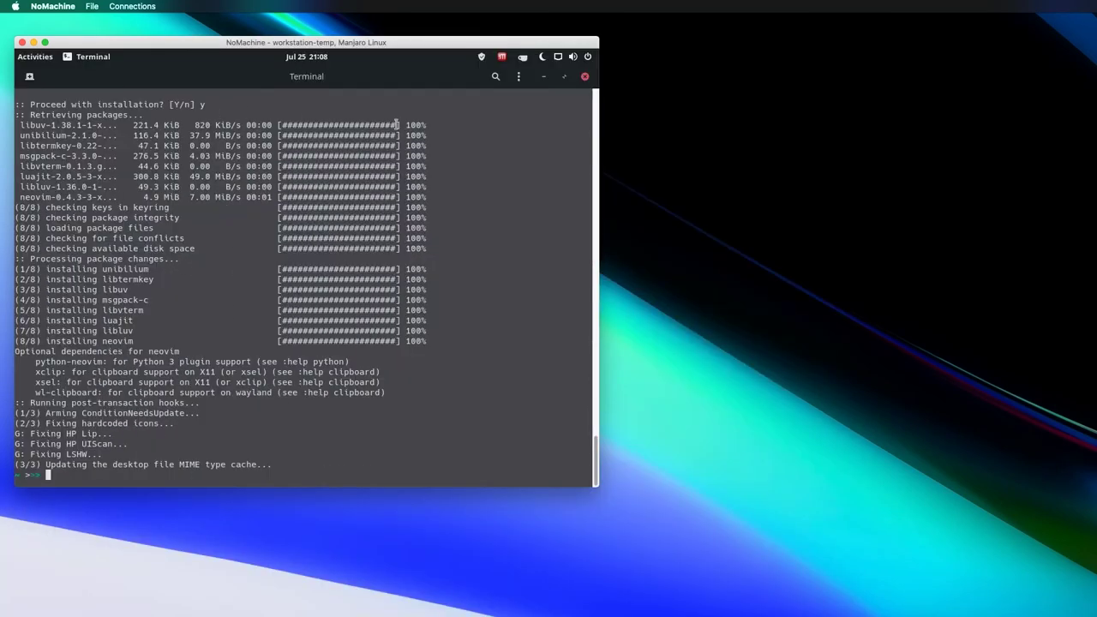
- Run nvim in the remote Manjaro terminal and answer n to zsh's correction prompt
{"action": "type", "text": "nvim"}
{"action": "key", "text": "Return"}
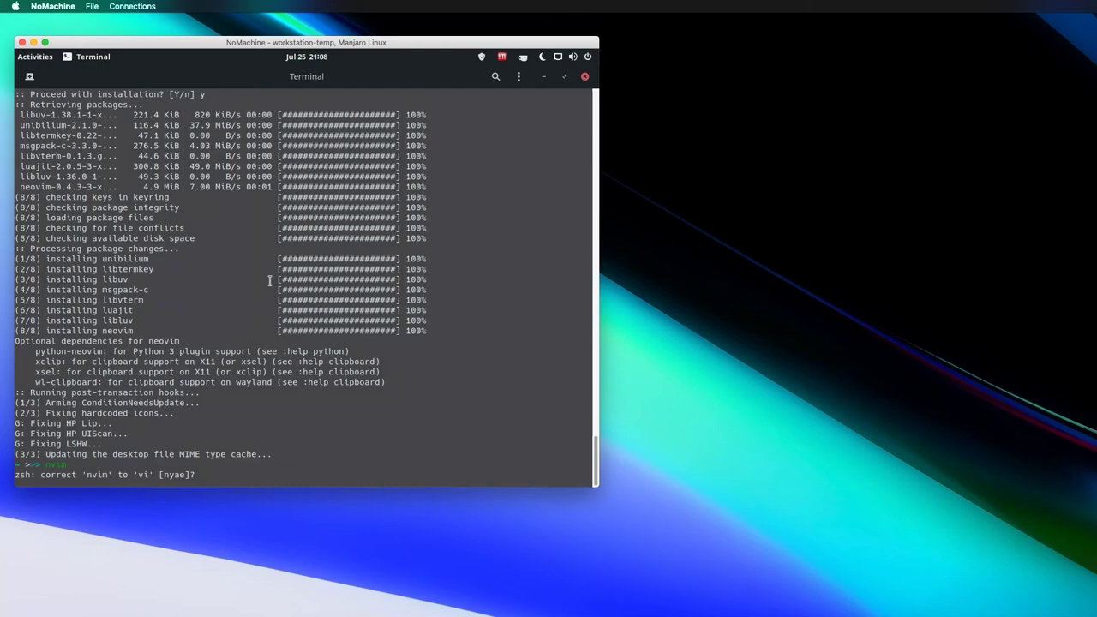
{"action": "type", "text": "n"}
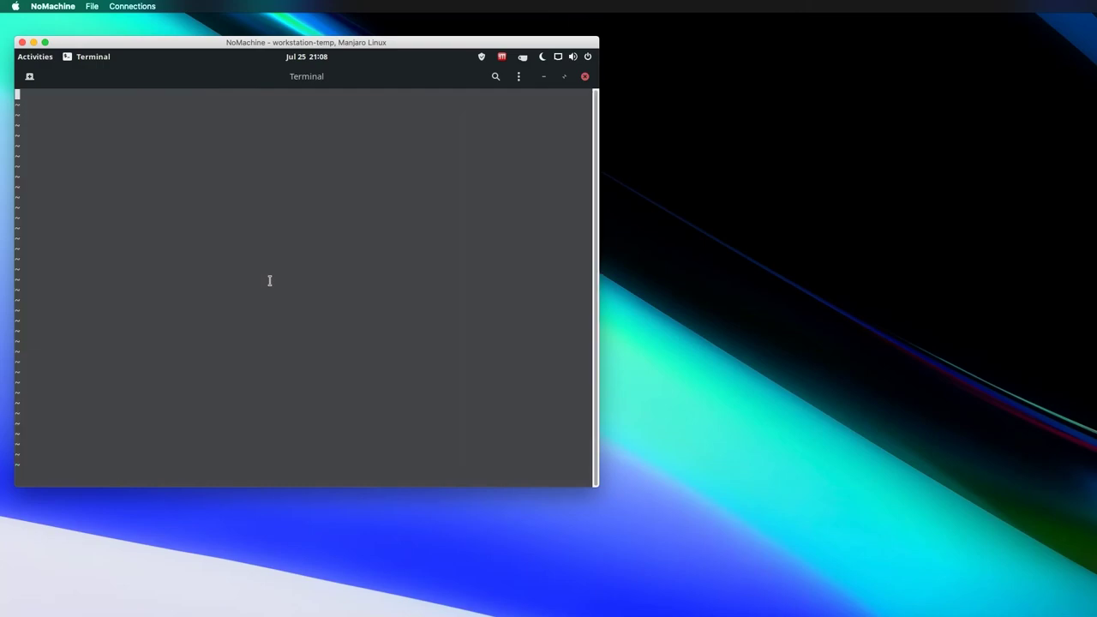